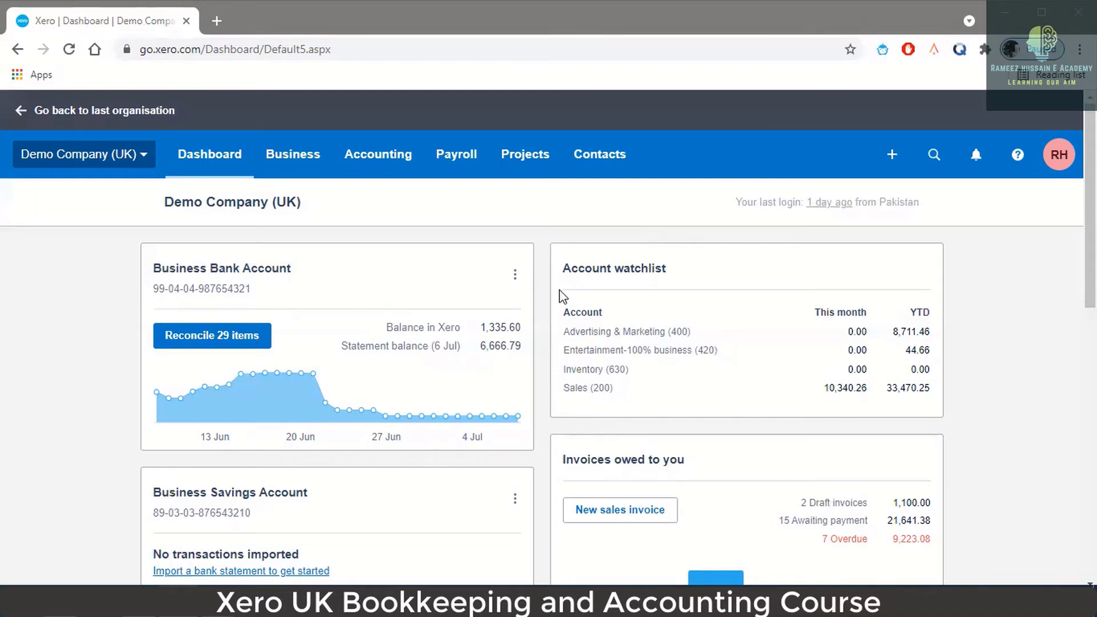
- Open a new sales invoice from the dashboard's Invoices owed to you section and activate the To field
{"action": "scroll", "coordinate": [515, 290], "scroll_direction": "down", "scroll_amount": 2}
{"action": "scroll", "coordinate": [514, 290], "scroll_direction": "up", "scroll_amount": 2}
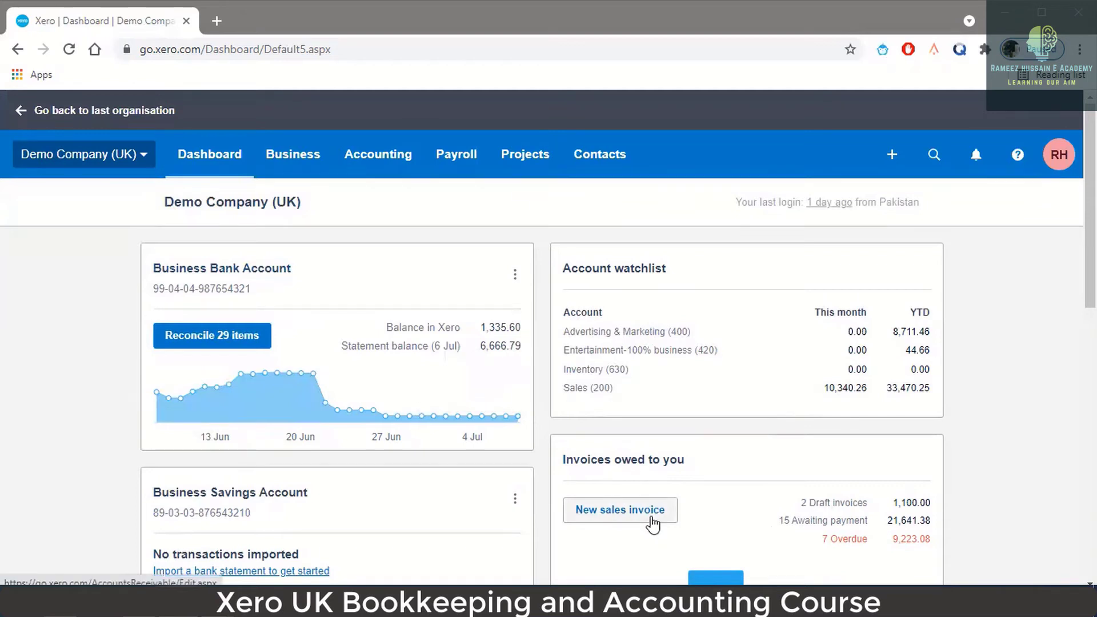
{"action": "scroll", "coordinate": [642, 503], "scroll_direction": "down", "scroll_amount": 2}
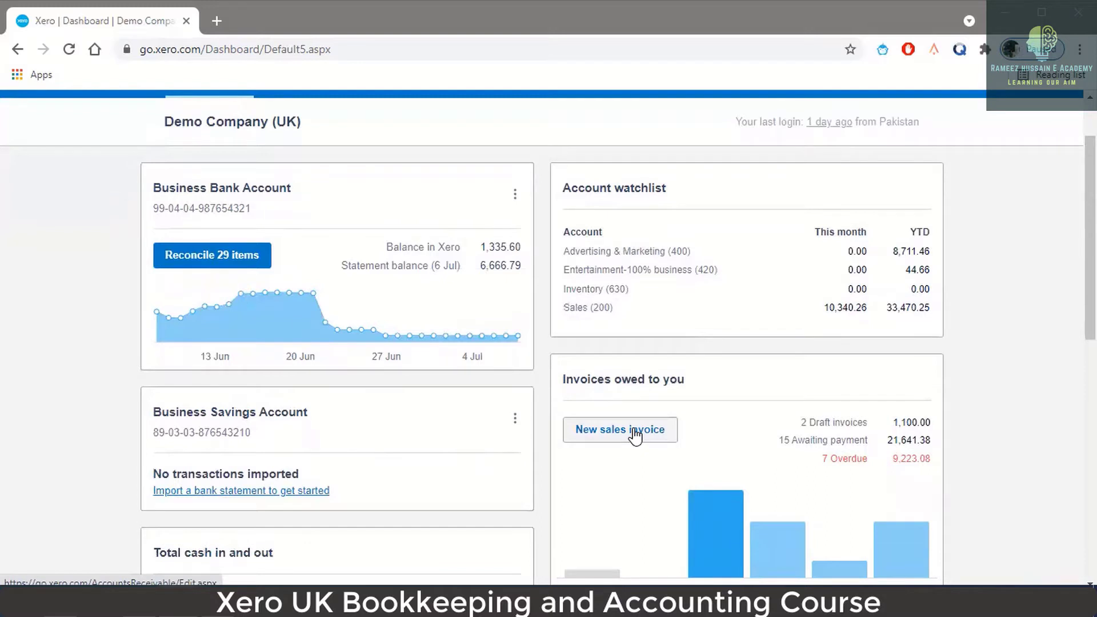
{"action": "left_click", "coordinate": [636, 436]}
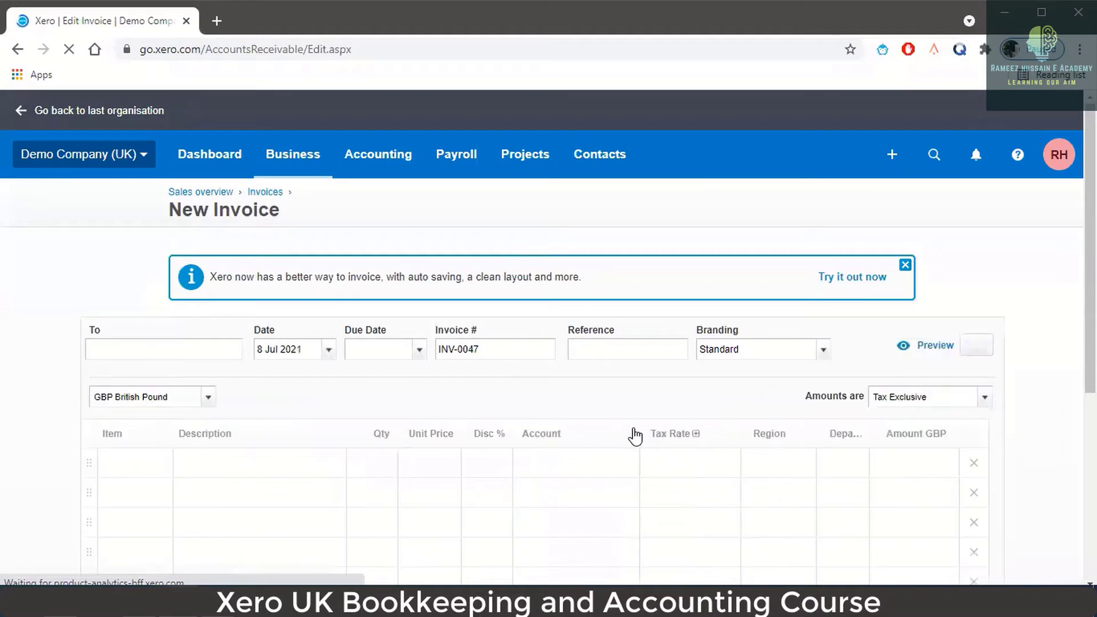
{"action": "left_click", "coordinate": [214, 357]}
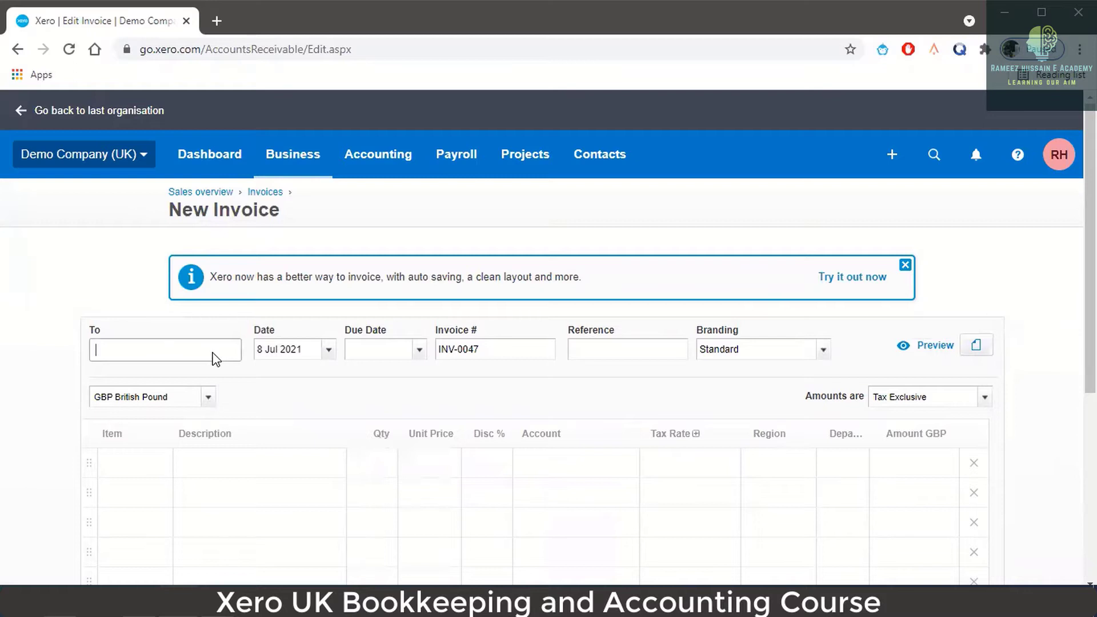
- Return to the dashboard, open the Invoices list and start a new invoice from there
{"action": "left_click", "coordinate": [224, 159]}
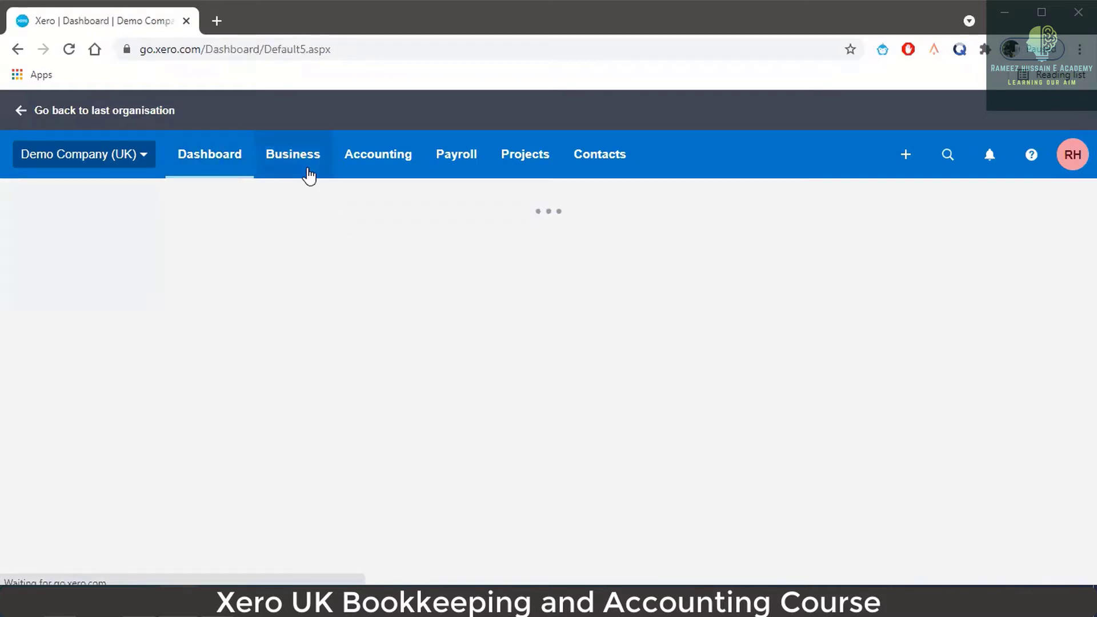
{"action": "left_click", "coordinate": [308, 172]}
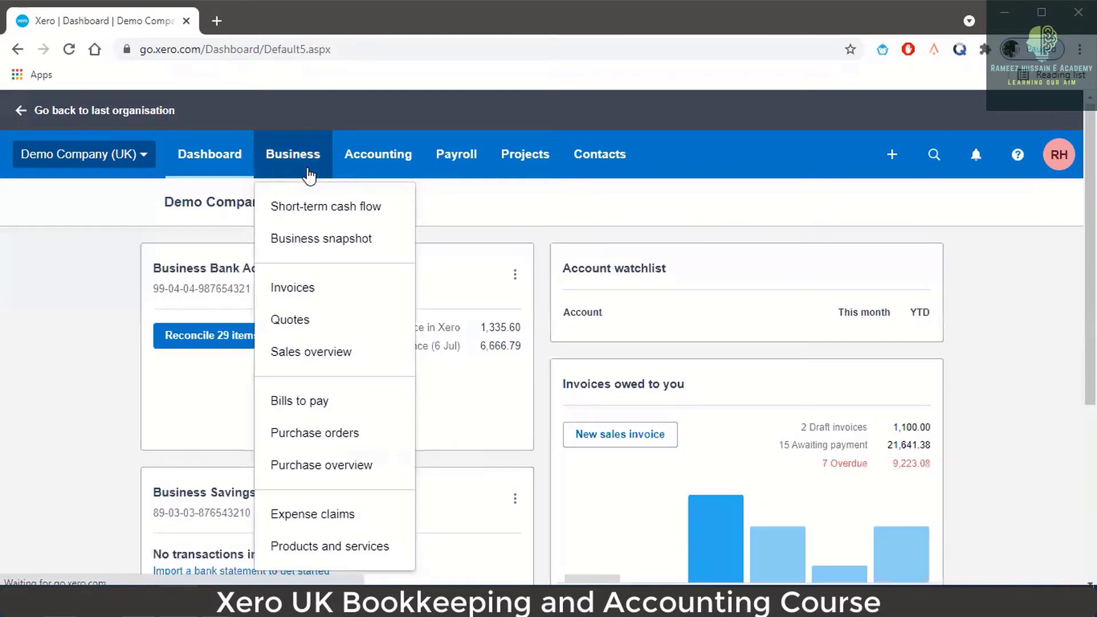
{"action": "left_click", "coordinate": [337, 301]}
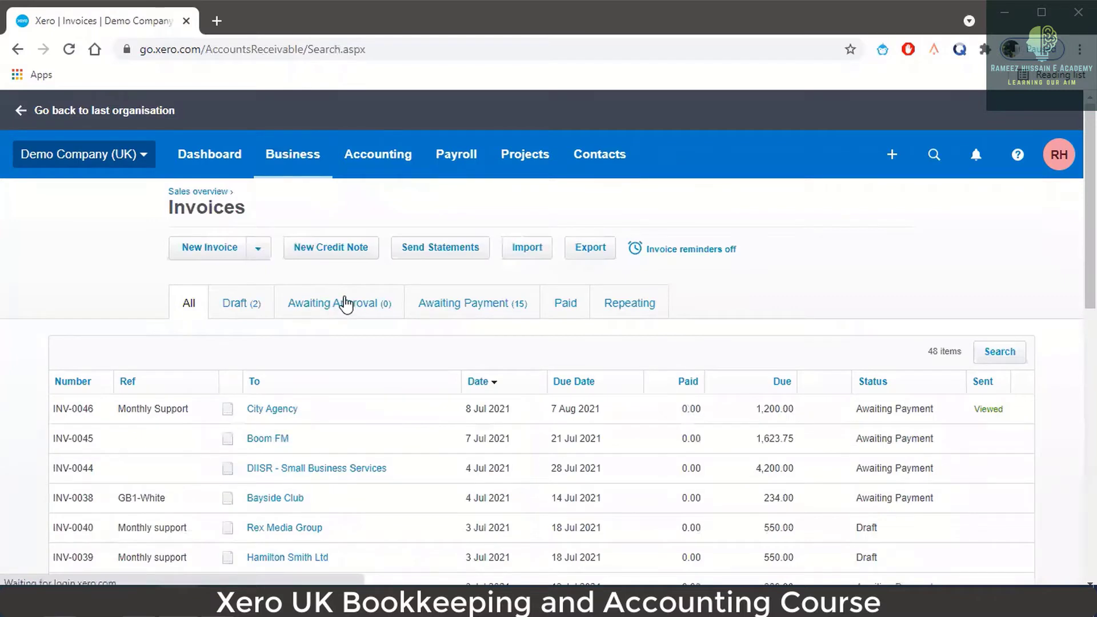
{"action": "left_click", "coordinate": [219, 252]}
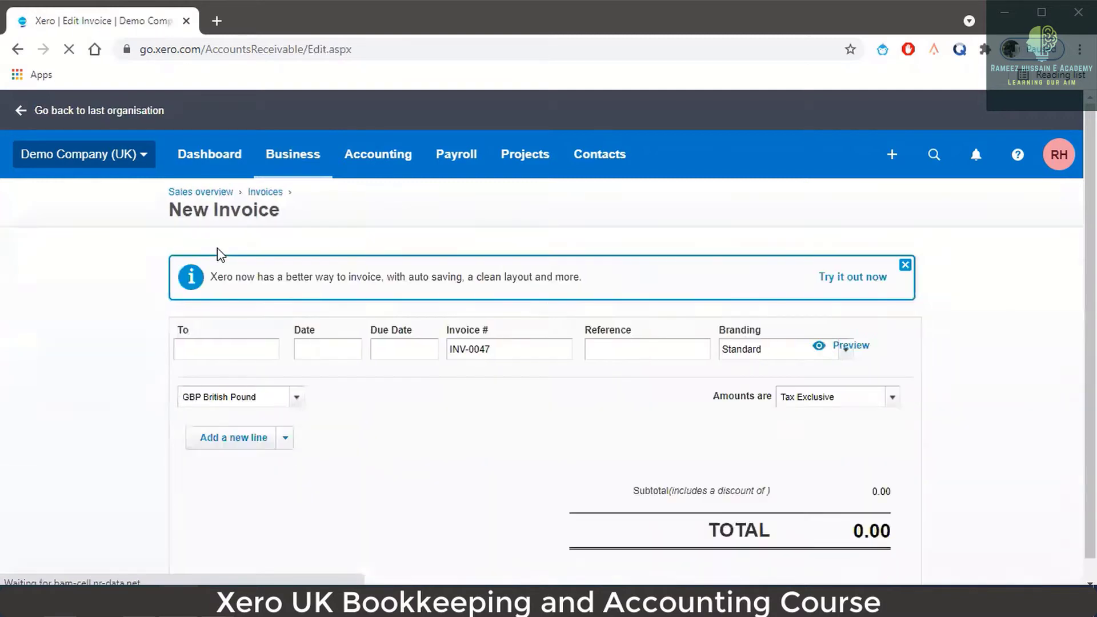
- Return to the dashboard, open the Sales overview and start a new invoice from there
{"action": "left_click", "coordinate": [229, 170]}
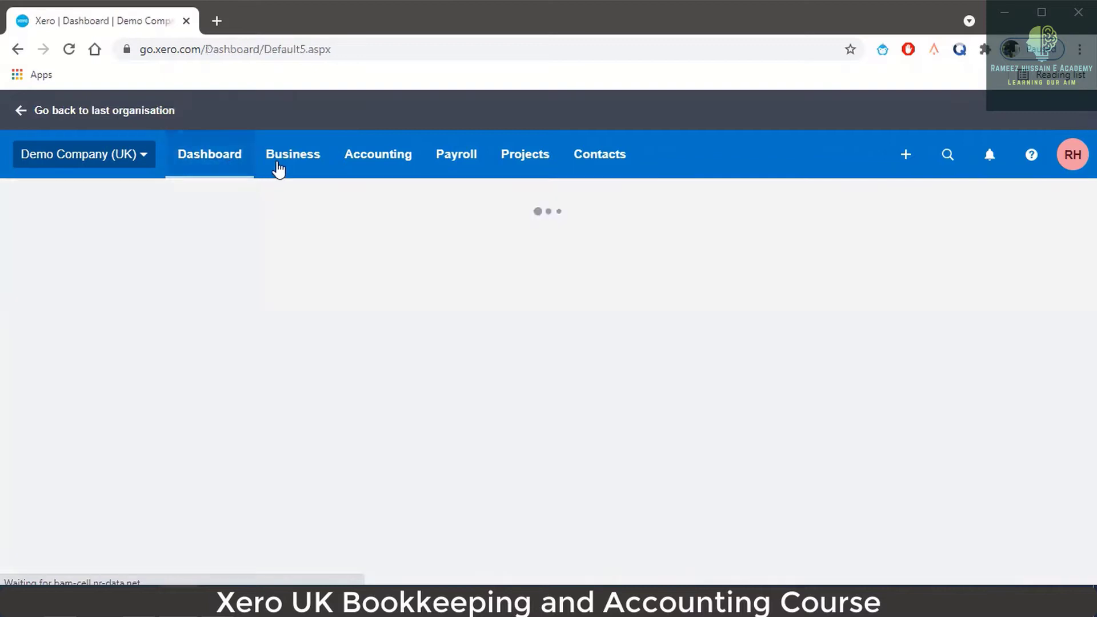
{"action": "left_click", "coordinate": [278, 167]}
{"action": "scroll", "coordinate": [343, 353], "scroll_direction": "down", "scroll_amount": 1}
{"action": "scroll", "coordinate": [343, 353], "scroll_direction": "down", "scroll_amount": 2}
{"action": "scroll", "coordinate": [411, 238], "scroll_direction": "up", "scroll_amount": 3}
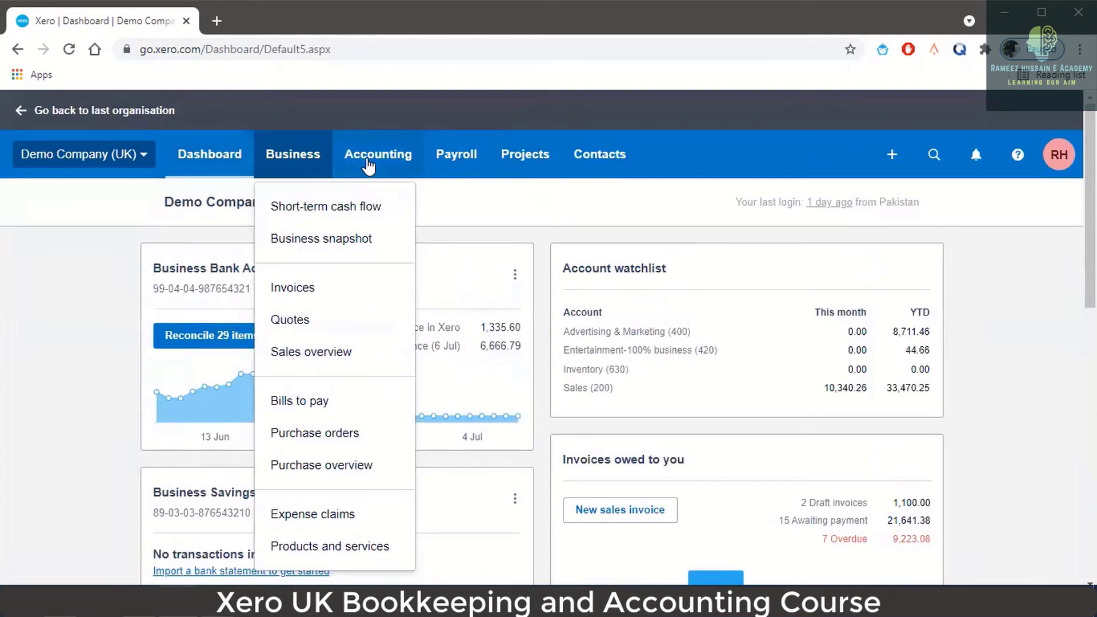
{"action": "left_click", "coordinate": [338, 351]}
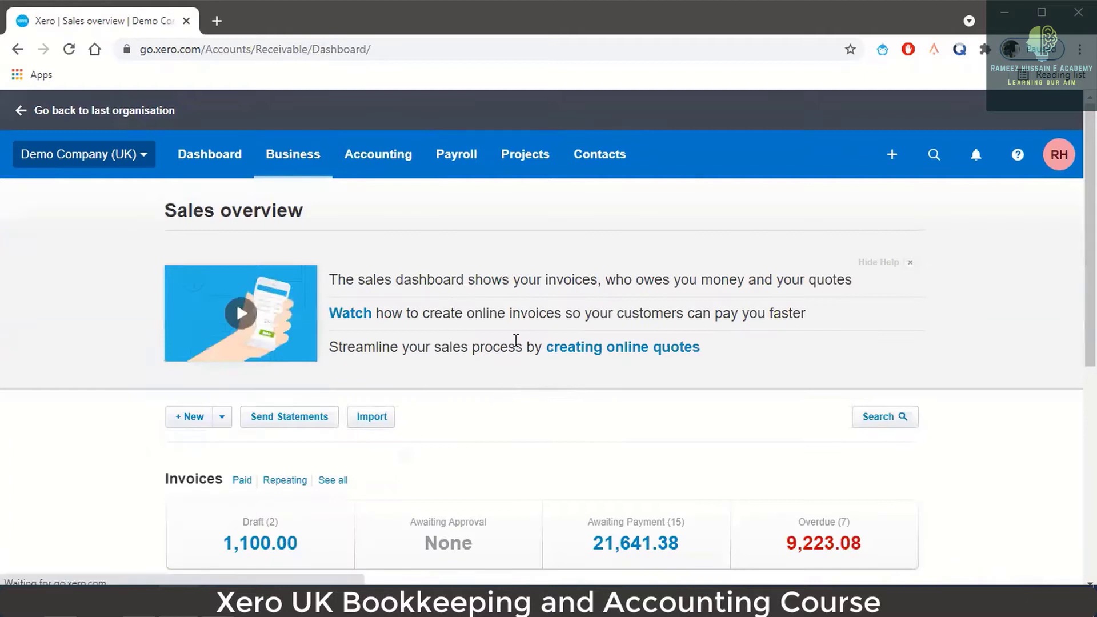
{"action": "scroll", "coordinate": [527, 343], "scroll_direction": "down", "scroll_amount": 1}
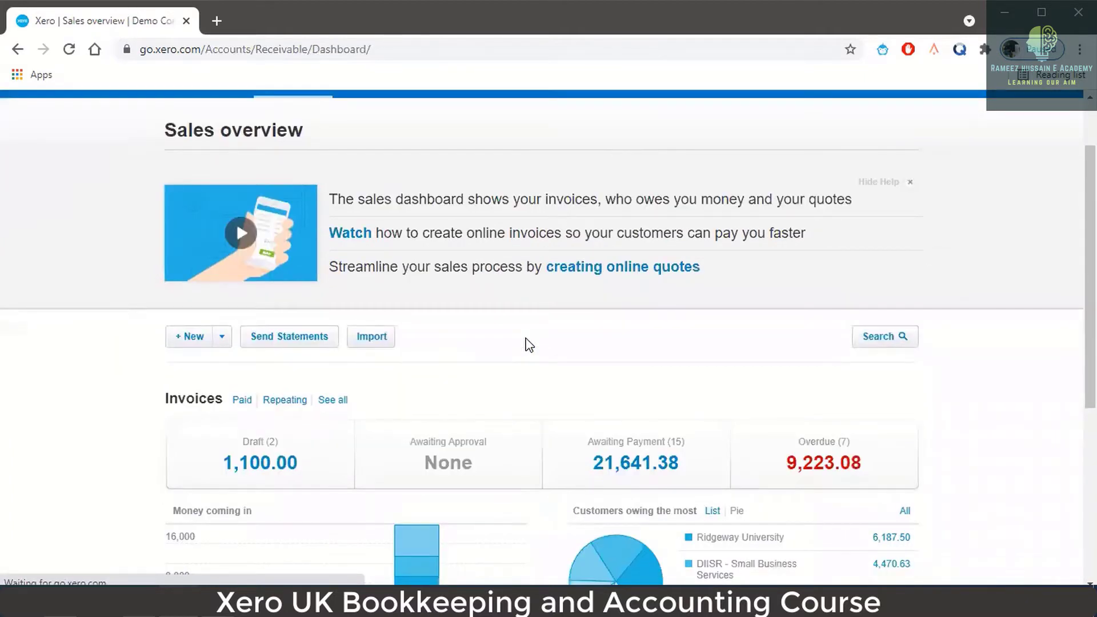
{"action": "scroll", "coordinate": [527, 345], "scroll_direction": "down", "scroll_amount": 2}
{"action": "scroll", "coordinate": [527, 345], "scroll_direction": "up", "scroll_amount": 1}
{"action": "scroll", "coordinate": [526, 338], "scroll_direction": "up", "scroll_amount": 1}
{"action": "left_click", "coordinate": [185, 343]}
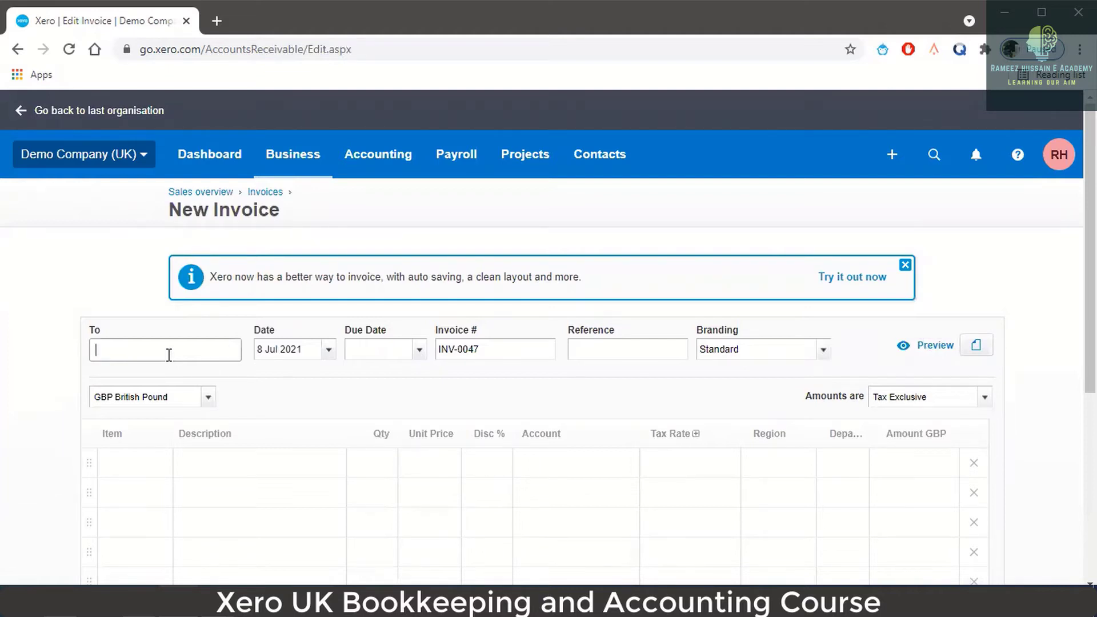
- Go back to the Sales overview by way of the dashboard and hide its help banner
{"action": "left_click", "coordinate": [235, 176]}
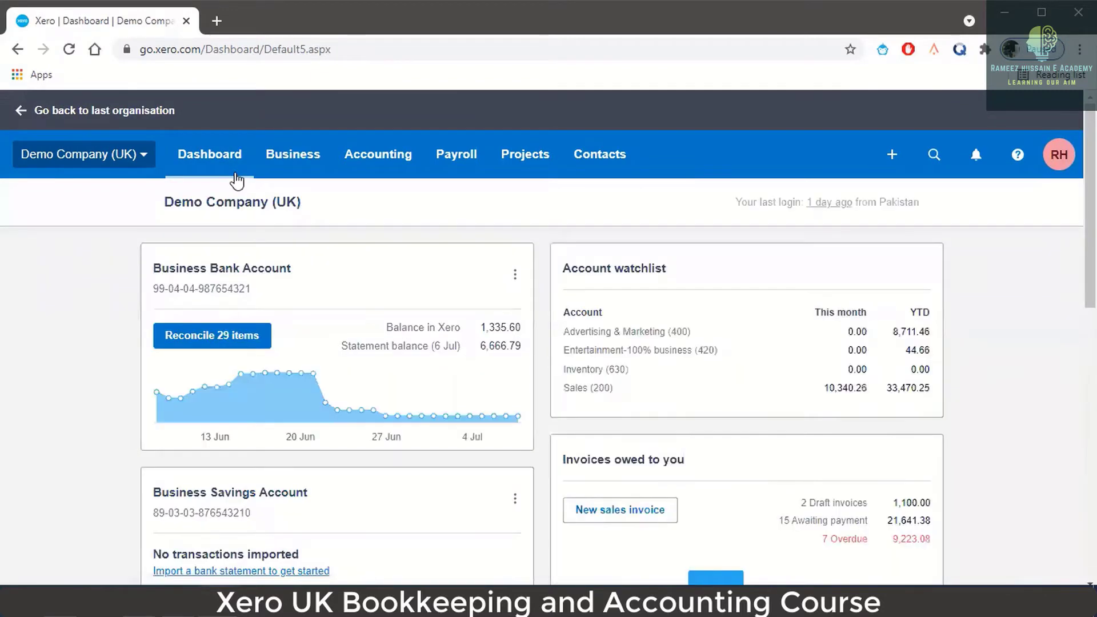
{"action": "left_click", "coordinate": [295, 168]}
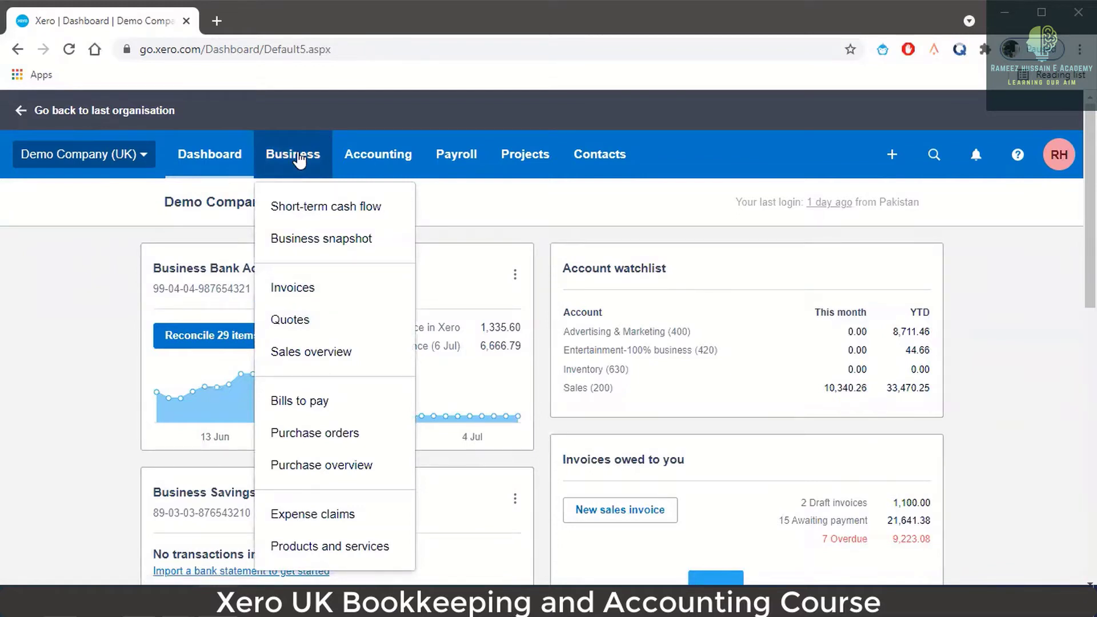
{"action": "left_click", "coordinate": [312, 352]}
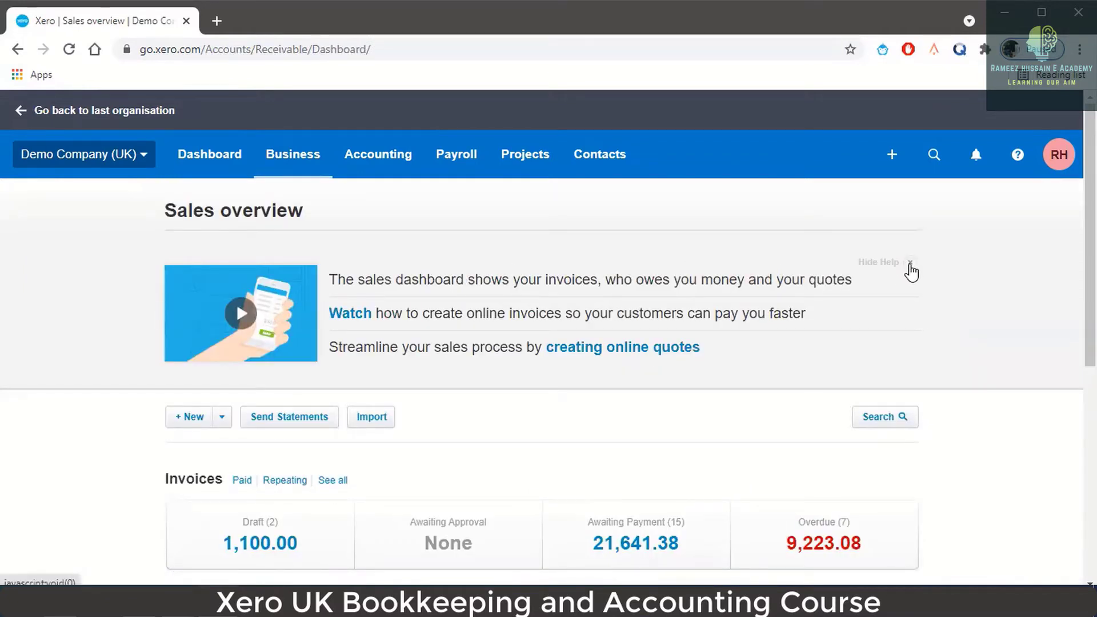
{"action": "left_click", "coordinate": [911, 268]}
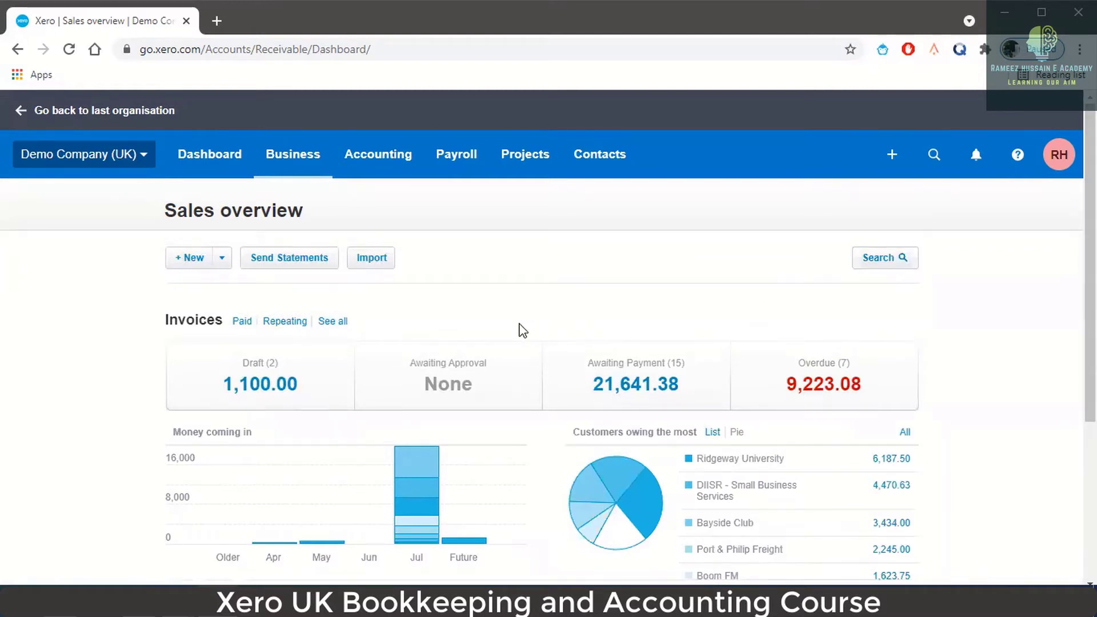
- Examine the Money coming in chart and the list option for the customers owing the most
{"action": "scroll", "coordinate": [519, 328], "scroll_direction": "down", "scroll_amount": 1}
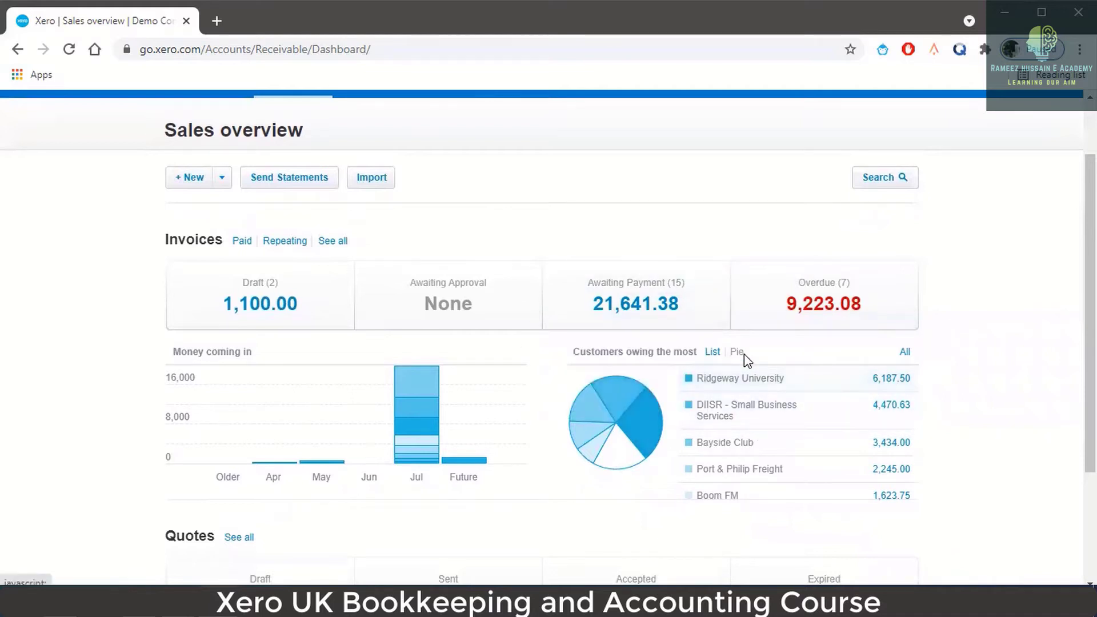
{"action": "left_click", "coordinate": [715, 353]}
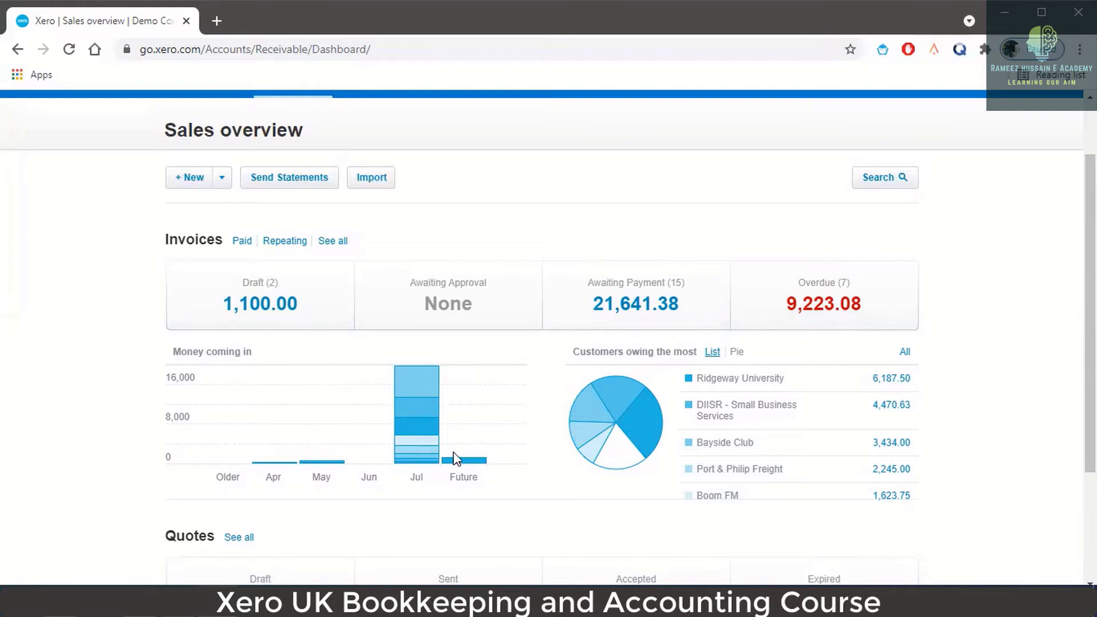
{"action": "mouse_move", "coordinate": [436, 467]}
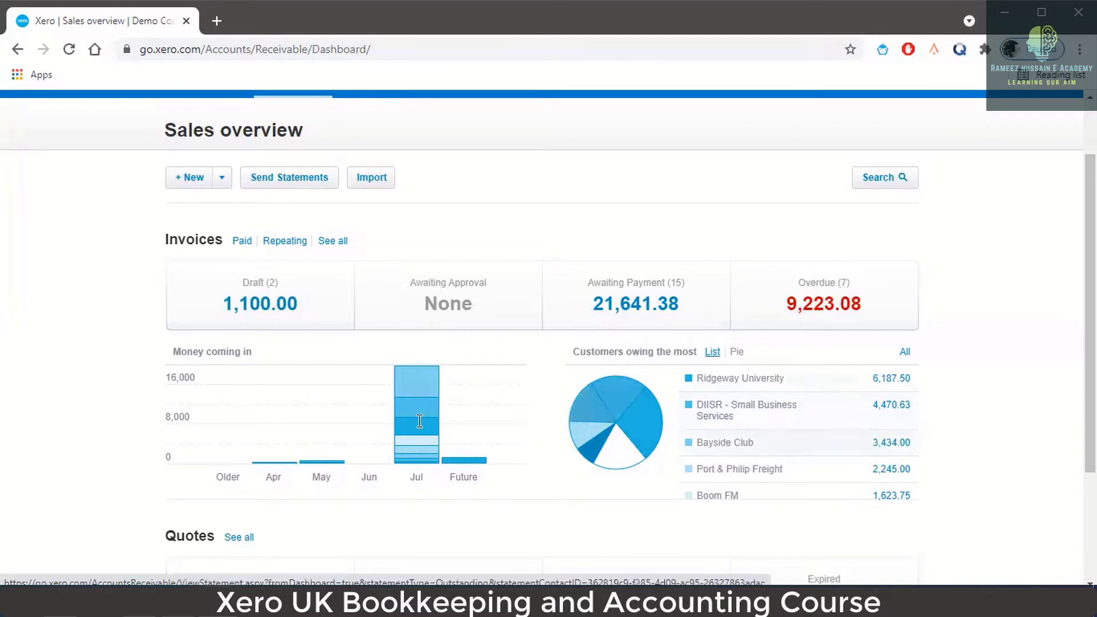
{"action": "scroll", "coordinate": [603, 392], "scroll_direction": "up", "scroll_amount": 2}
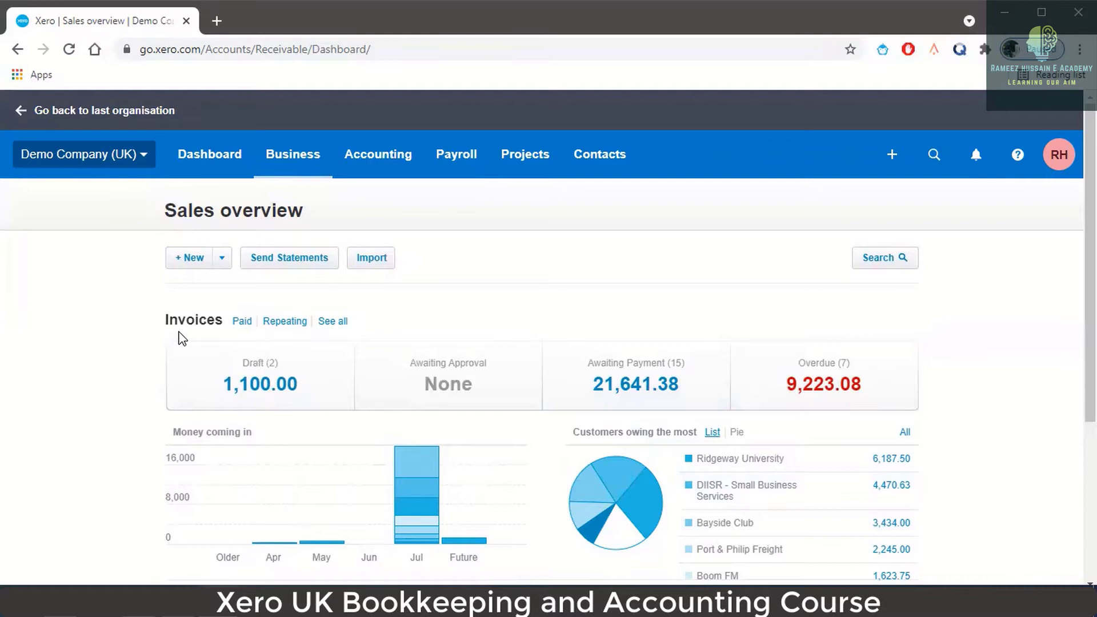
- Open the Invoice settings of Demo Company (UK) and hide the help banner
{"action": "left_click", "coordinate": [137, 164]}
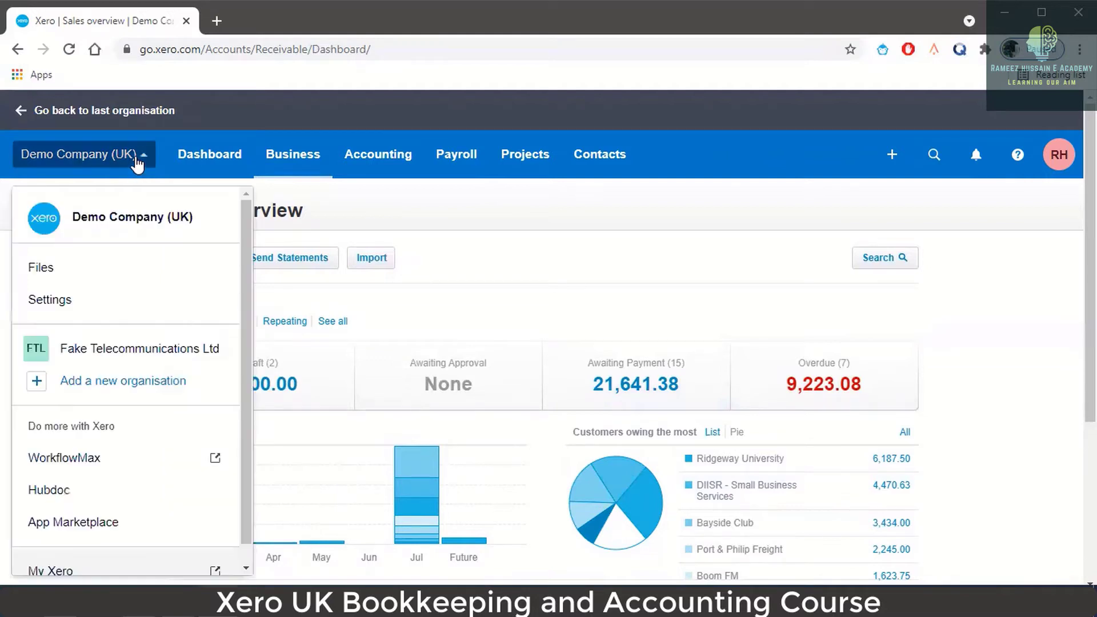
{"action": "left_click", "coordinate": [97, 300]}
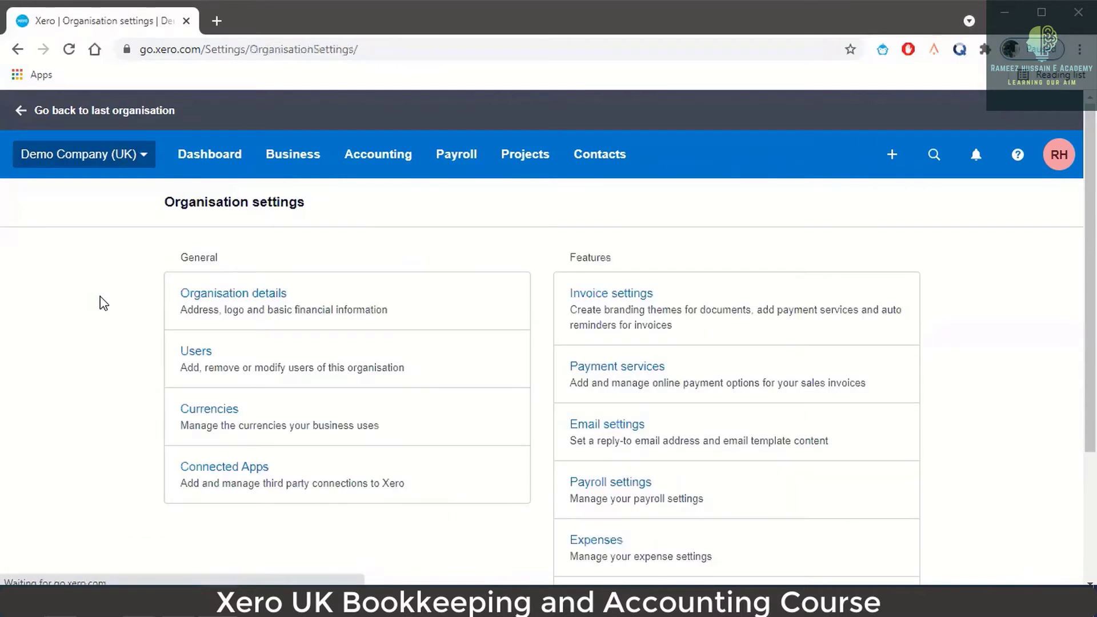
{"action": "left_click", "coordinate": [637, 299]}
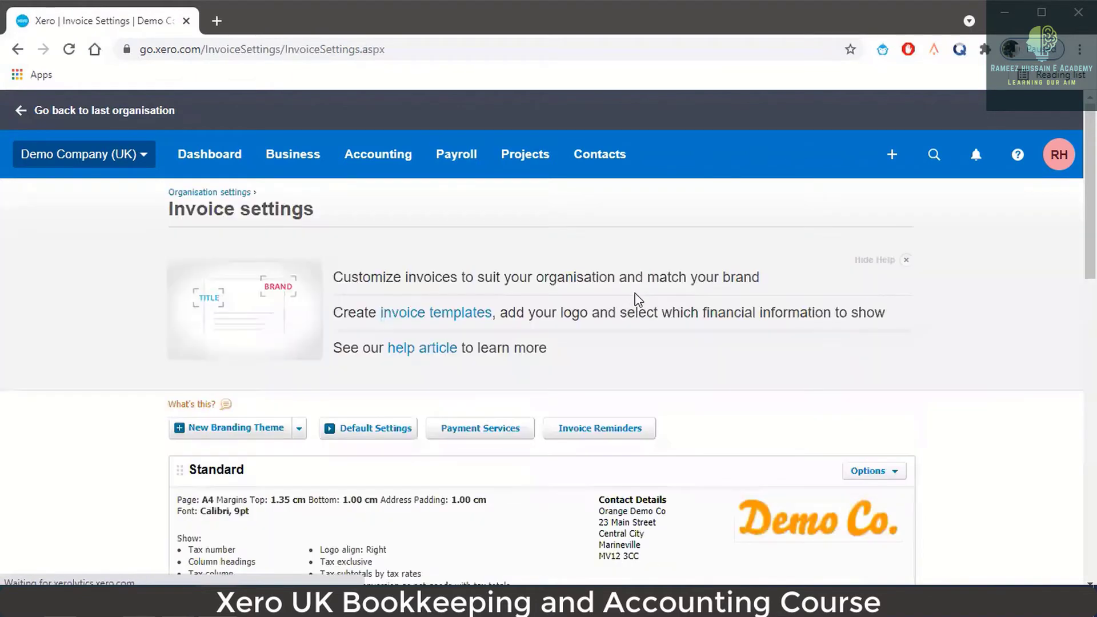
{"action": "left_click", "coordinate": [907, 261]}
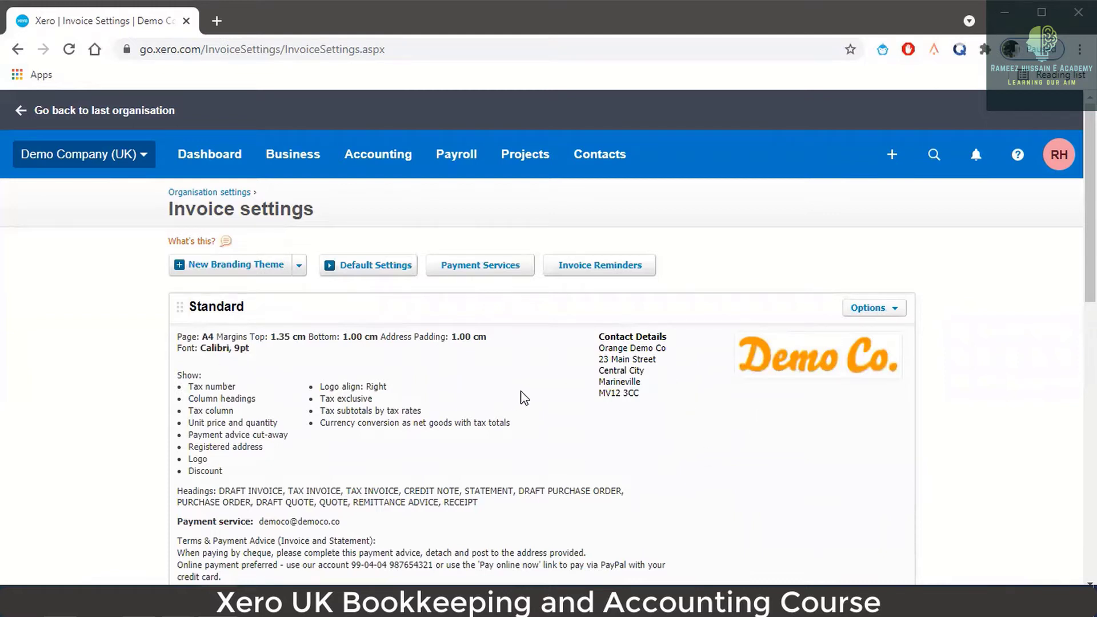
- Examine the details of the Standard and Special projects branding themes
{"action": "scroll", "coordinate": [457, 392], "scroll_direction": "down", "scroll_amount": 1}
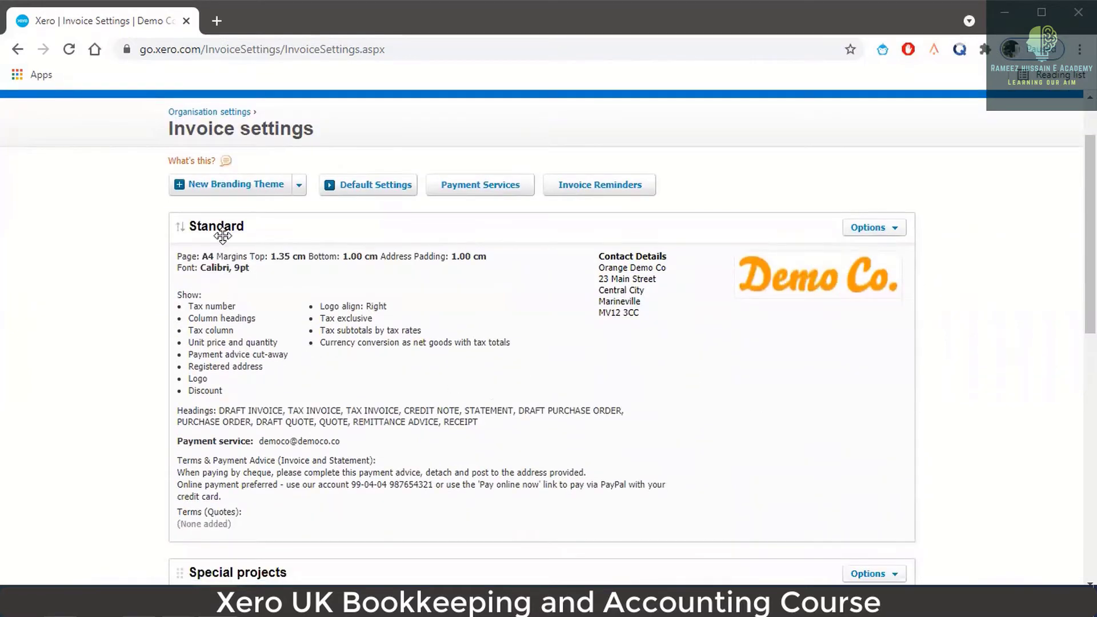
{"action": "scroll", "coordinate": [772, 309], "scroll_direction": "down", "scroll_amount": 1}
{"action": "scroll", "coordinate": [771, 315], "scroll_direction": "up", "scroll_amount": 1}
{"action": "scroll", "coordinate": [766, 324], "scroll_direction": "down", "scroll_amount": 1}
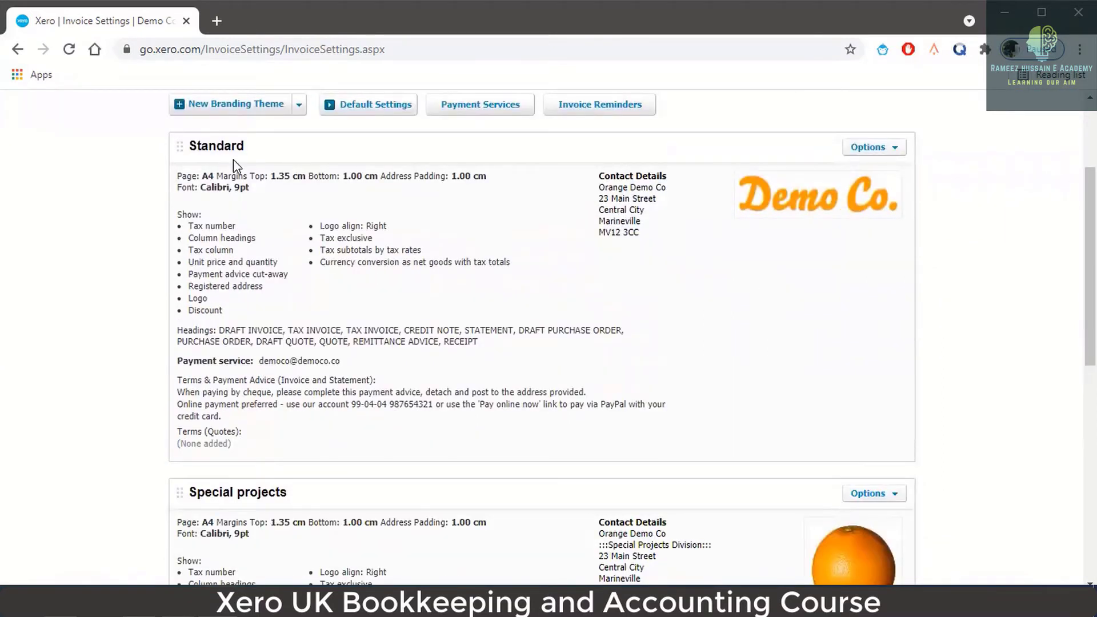
{"action": "scroll", "coordinate": [491, 312], "scroll_direction": "down", "scroll_amount": 2}
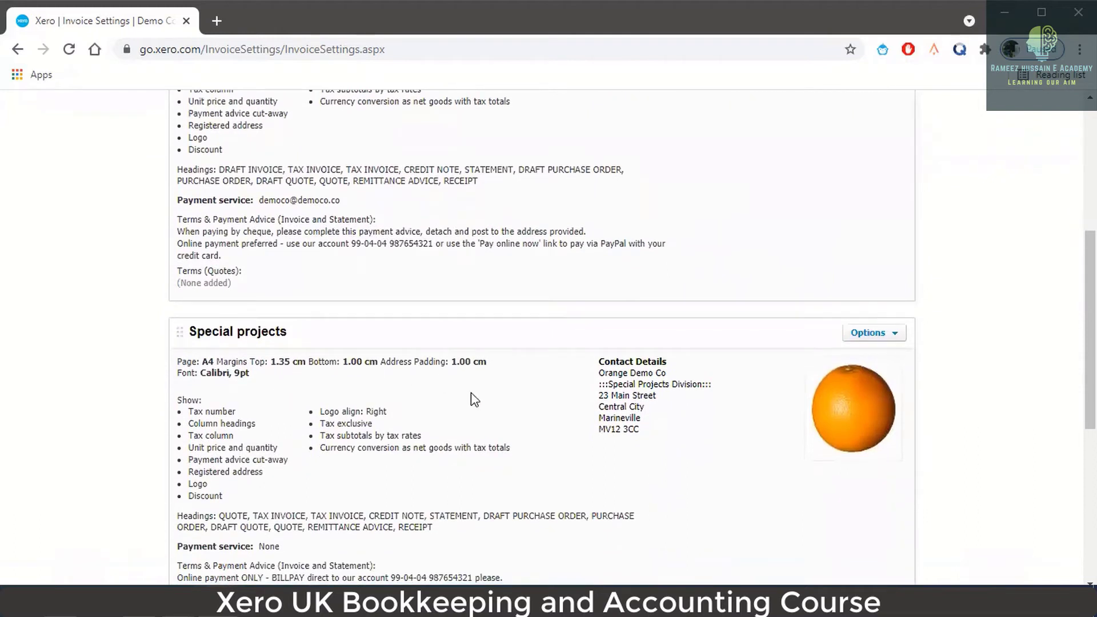
{"action": "scroll", "coordinate": [592, 407], "scroll_direction": "down", "scroll_amount": 1}
{"action": "scroll", "coordinate": [591, 407], "scroll_direction": "down", "scroll_amount": 2}
{"action": "scroll", "coordinate": [591, 407], "scroll_direction": "up", "scroll_amount": 2}
{"action": "scroll", "coordinate": [592, 407], "scroll_direction": "up", "scroll_amount": 5}
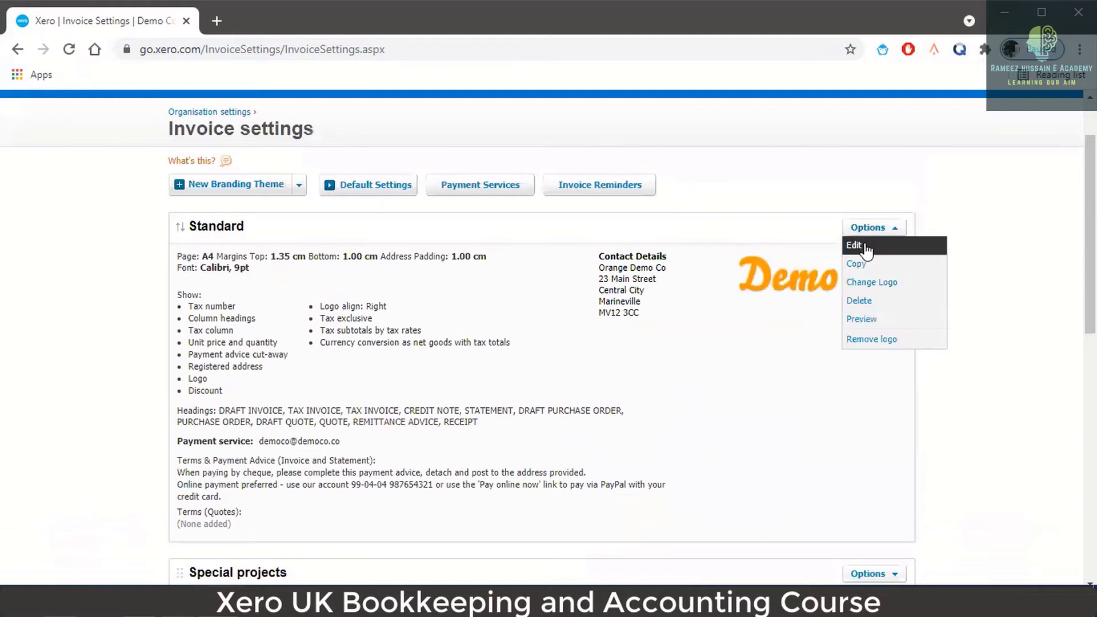
- Open the Standard branding theme for editing and turn on the display of the item code
{"action": "left_click", "coordinate": [867, 250]}
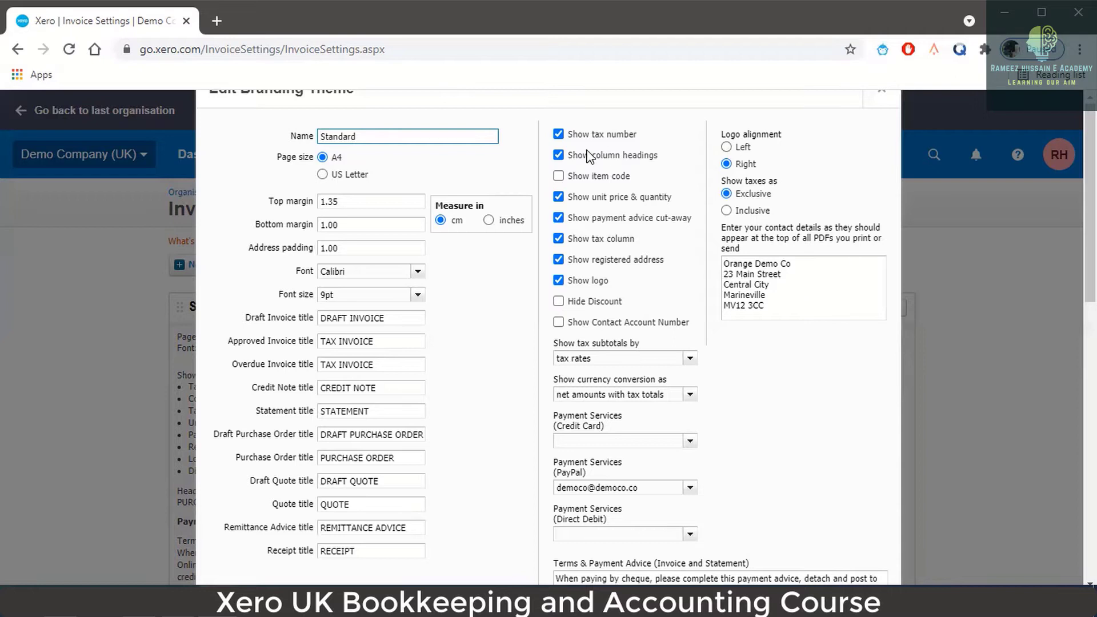
{"action": "left_click", "coordinate": [559, 176]}
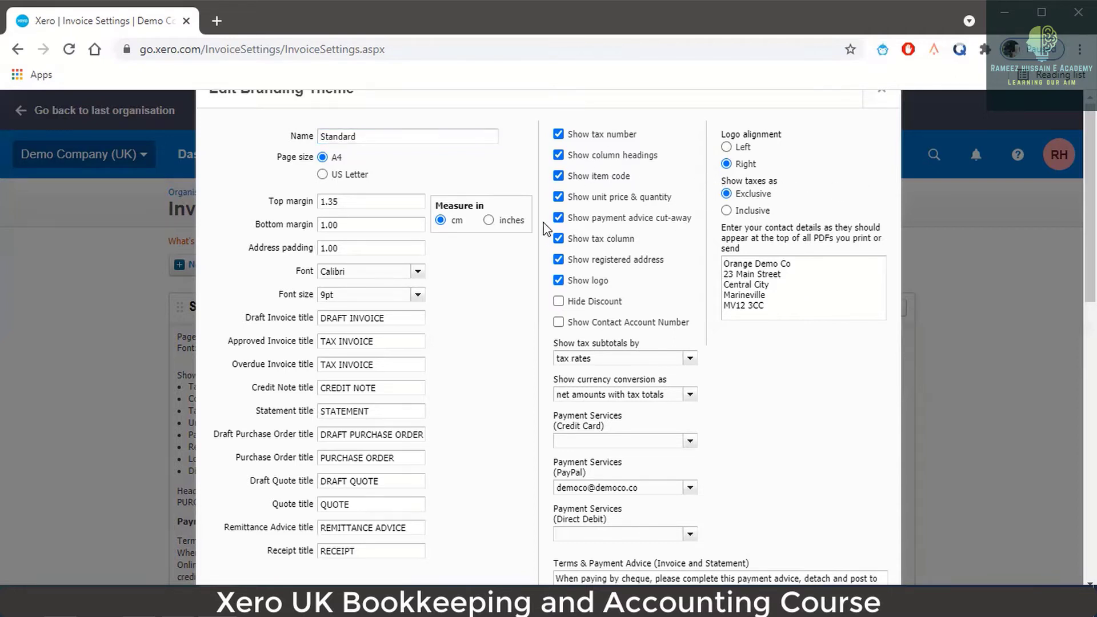
- Examine the Standard theme's tax, currency conversion, payment service, contact detail and payment terms settings
{"action": "scroll", "coordinate": [660, 232], "scroll_direction": "down", "scroll_amount": 2}
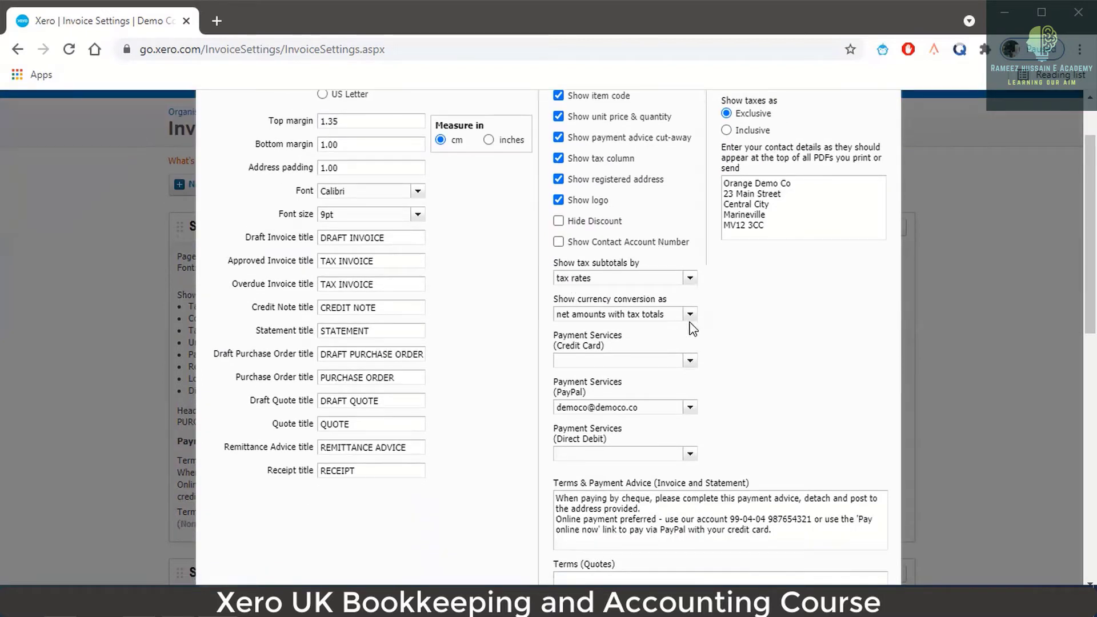
{"action": "scroll", "coordinate": [735, 334], "scroll_direction": "down", "scroll_amount": 2}
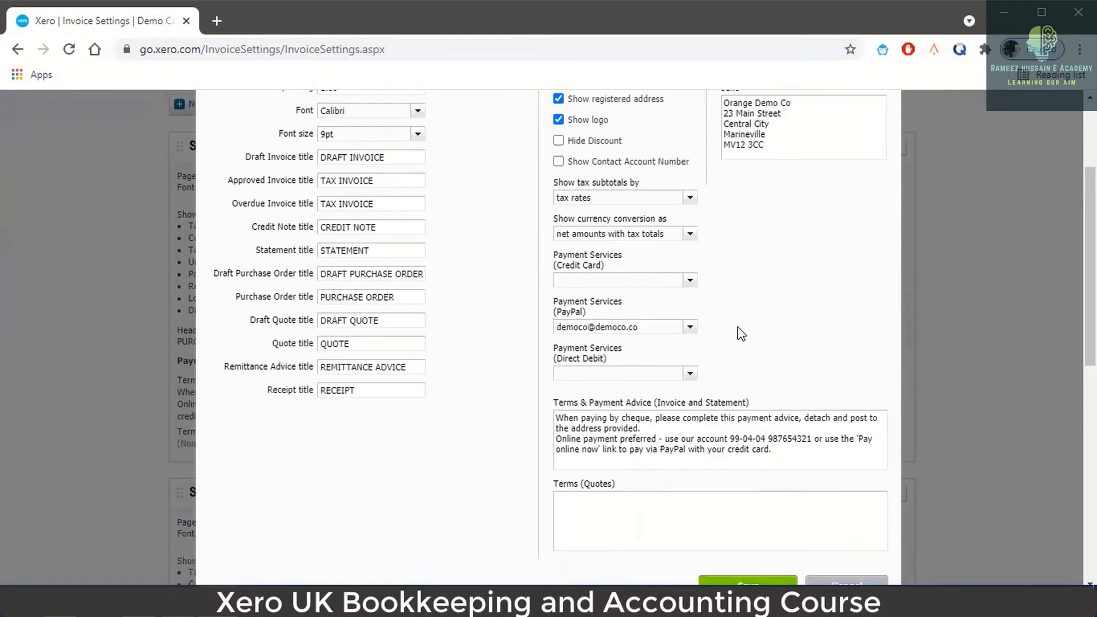
{"action": "scroll", "coordinate": [741, 333], "scroll_direction": "up", "scroll_amount": 2}
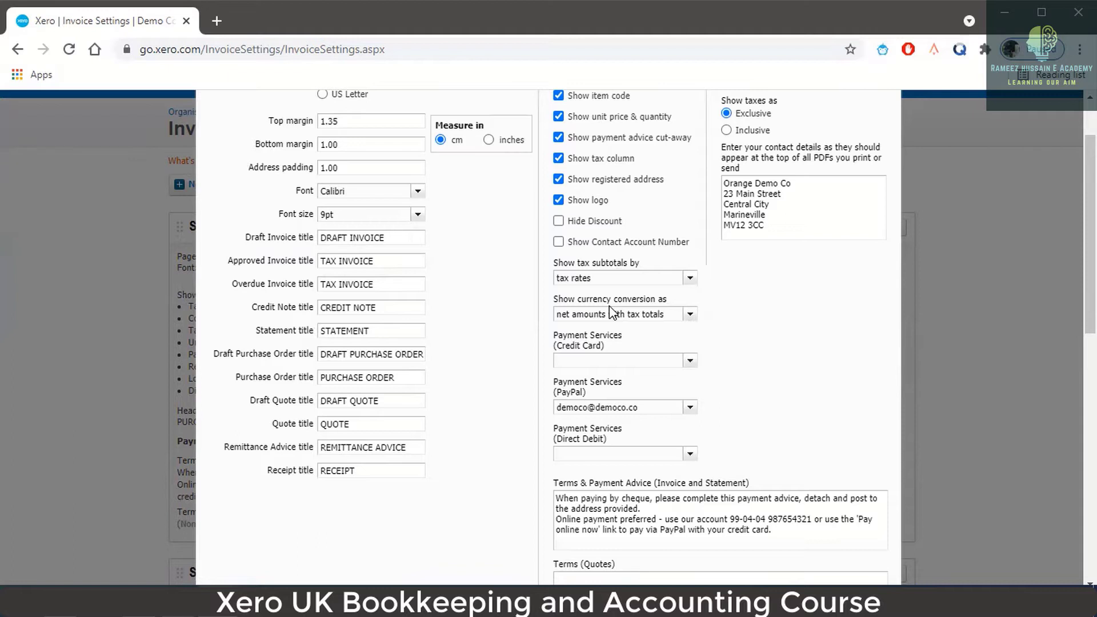
{"action": "scroll", "coordinate": [813, 337], "scroll_direction": "up", "scroll_amount": 1}
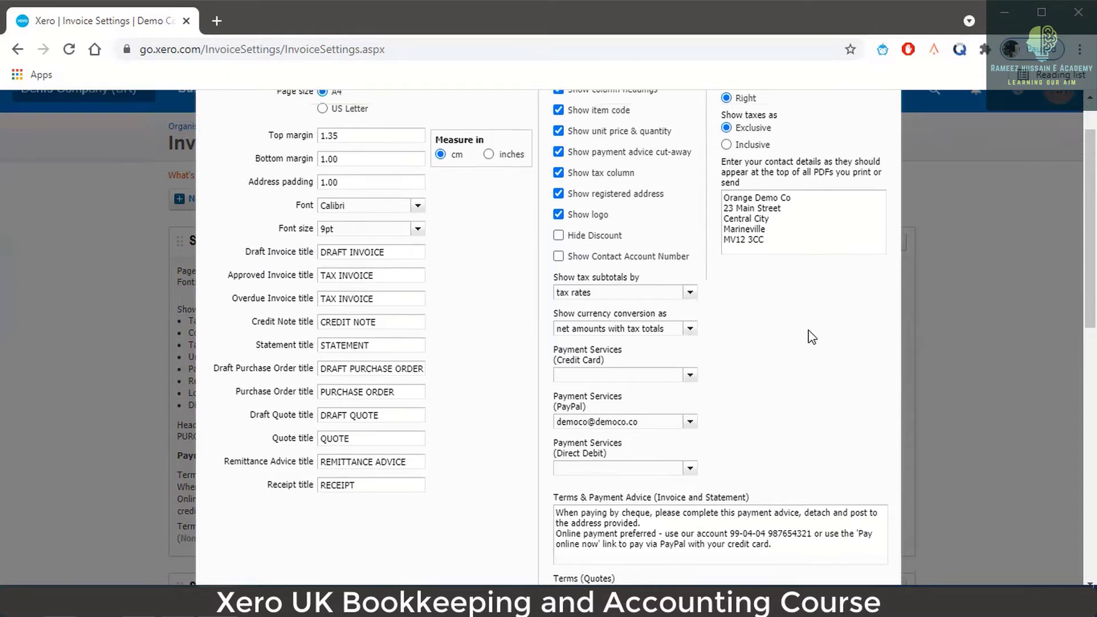
{"action": "scroll", "coordinate": [812, 337], "scroll_direction": "down", "scroll_amount": 1}
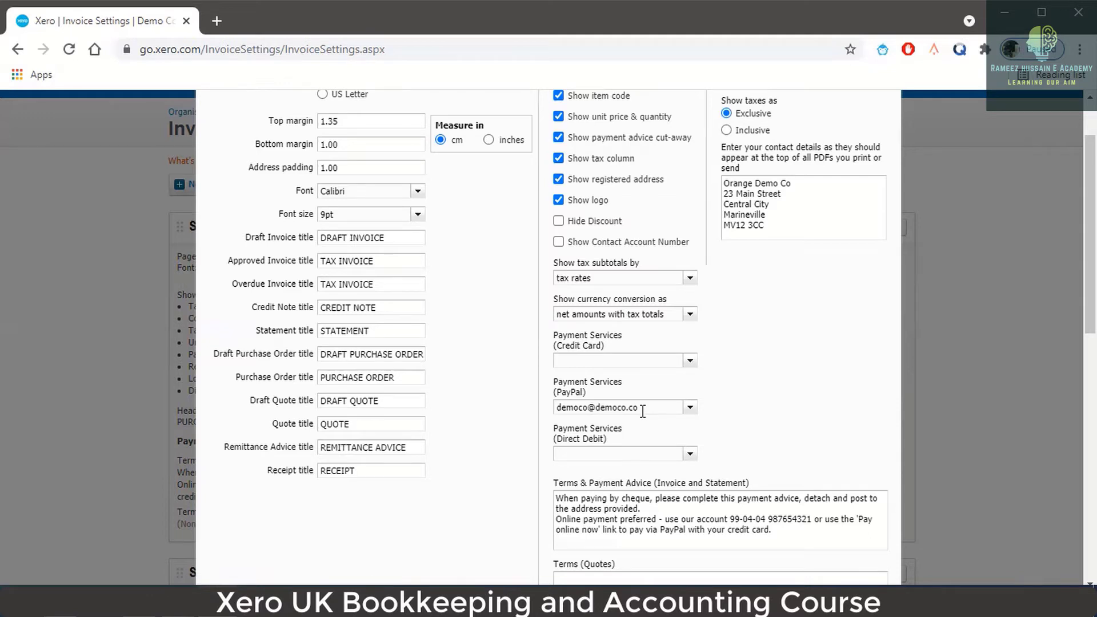
{"action": "scroll", "coordinate": [829, 374], "scroll_direction": "up", "scroll_amount": 2}
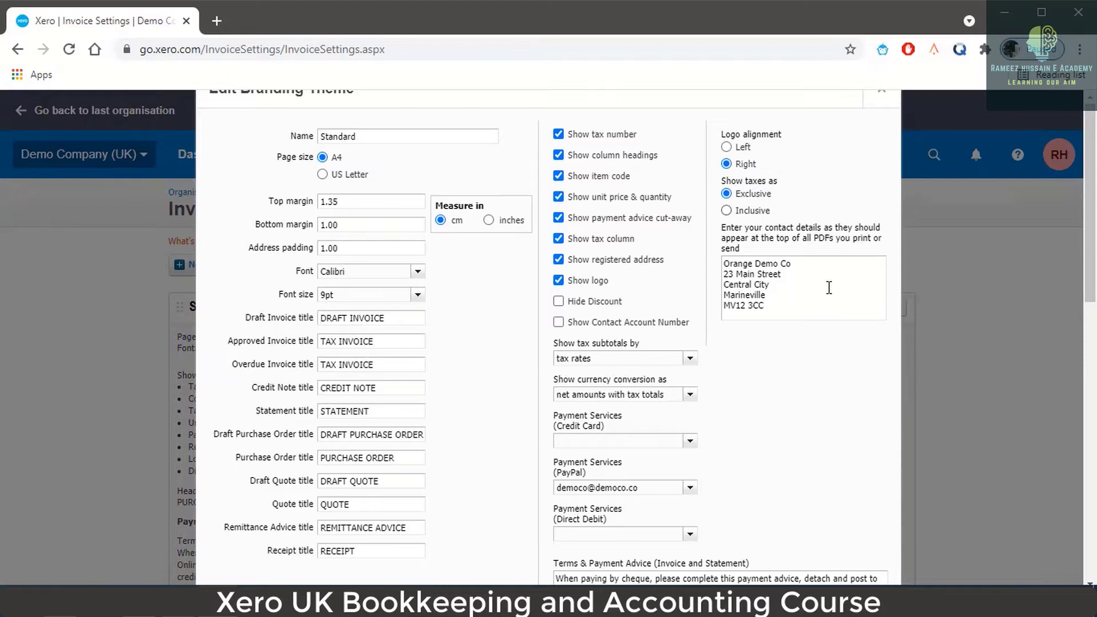
{"action": "scroll", "coordinate": [803, 274], "scroll_direction": "down", "scroll_amount": 1}
{"action": "scroll", "coordinate": [779, 195], "scroll_direction": "down", "scroll_amount": 3}
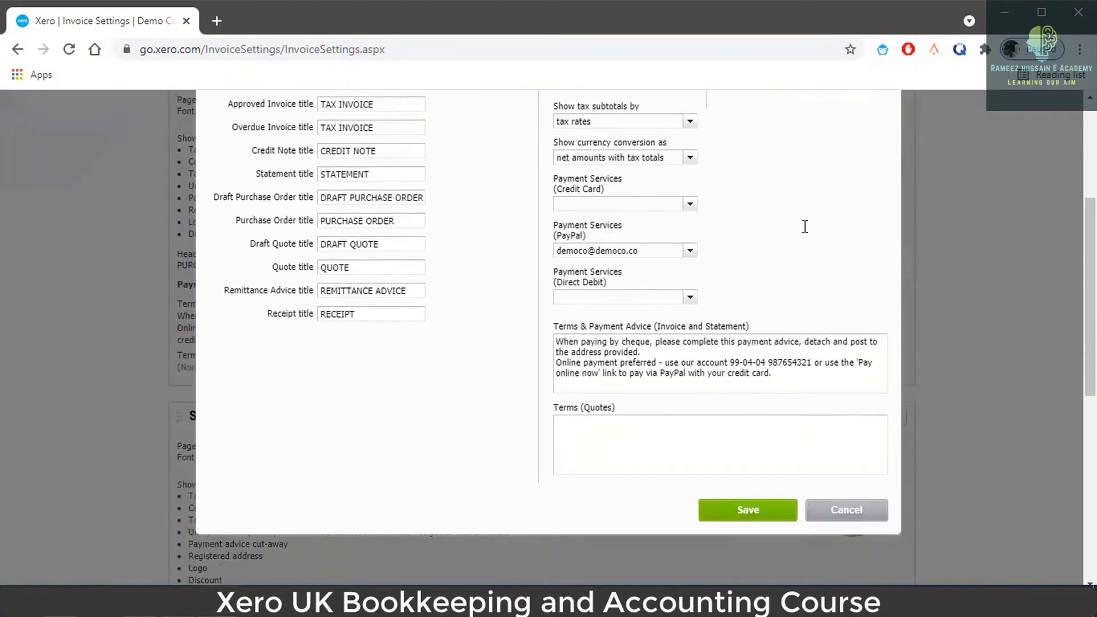
{"action": "scroll", "coordinate": [743, 307], "scroll_direction": "up", "scroll_amount": 4}
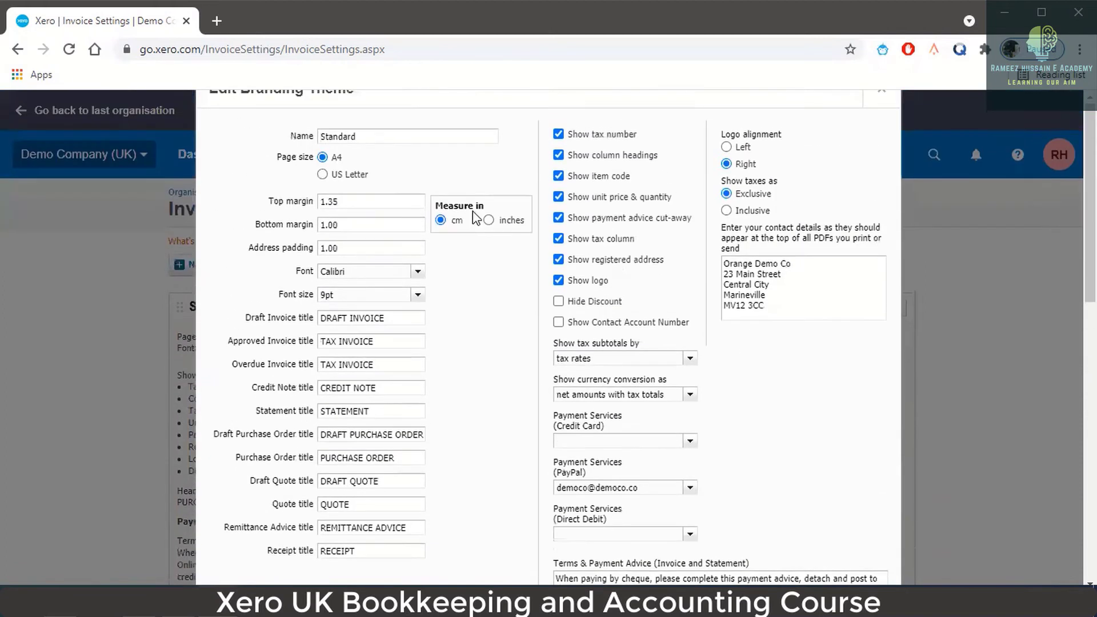
{"action": "scroll", "coordinate": [738, 372], "scroll_direction": "down", "scroll_amount": 3}
{"action": "scroll", "coordinate": [762, 460], "scroll_direction": "up", "scroll_amount": 3}
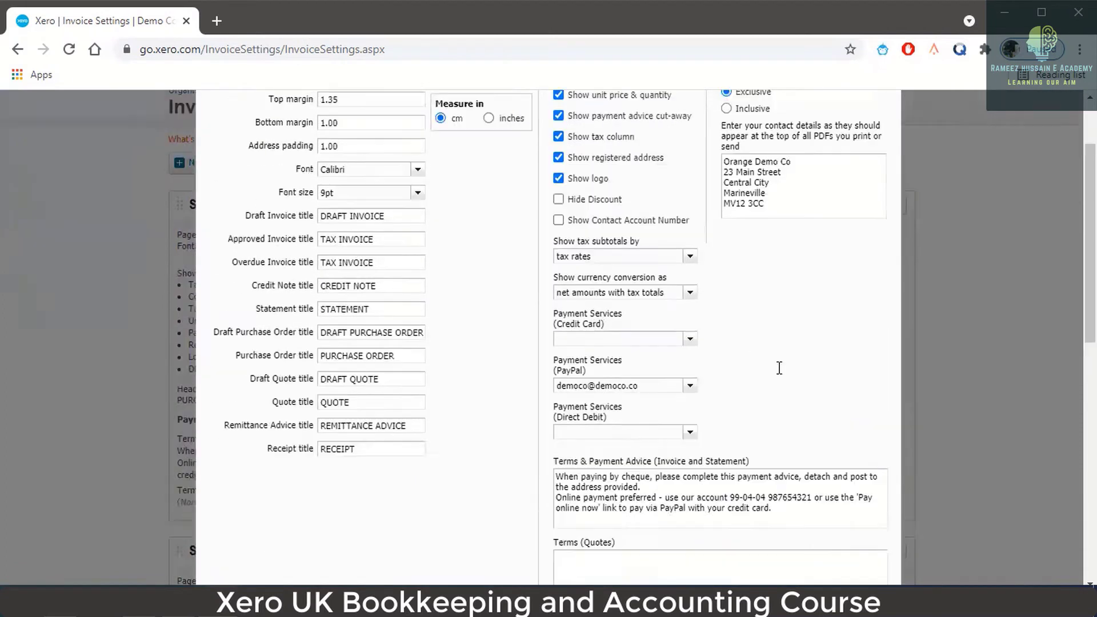
- Save the changes to the Standard branding theme
{"action": "scroll", "coordinate": [765, 479], "scroll_direction": "down", "scroll_amount": 2}
{"action": "scroll", "coordinate": [762, 434], "scroll_direction": "down", "scroll_amount": 1}
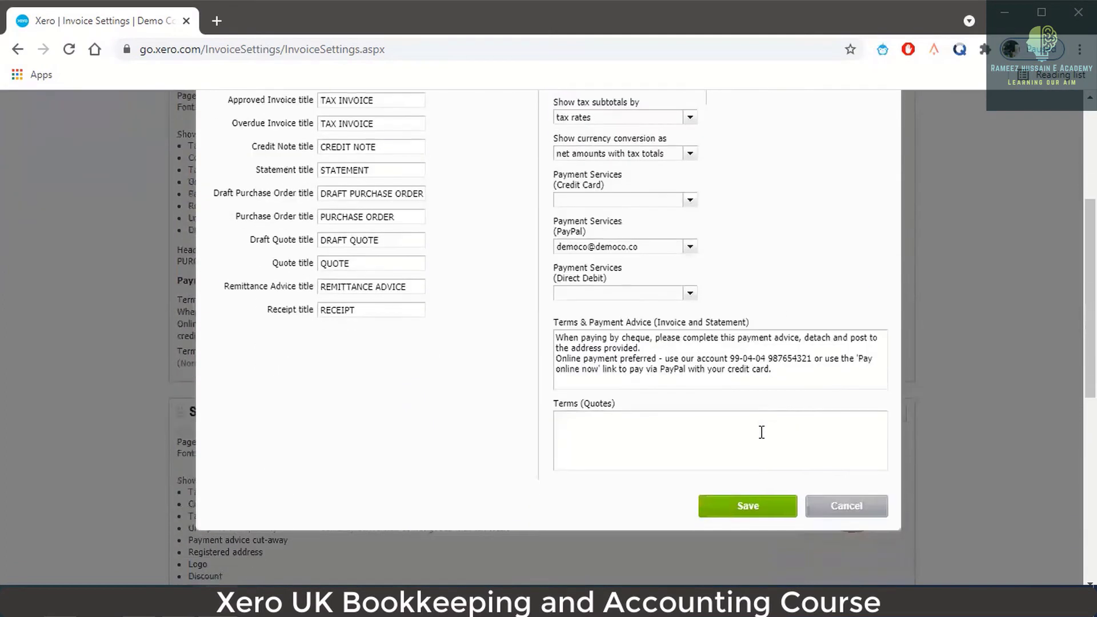
{"action": "left_click", "coordinate": [745, 509]}
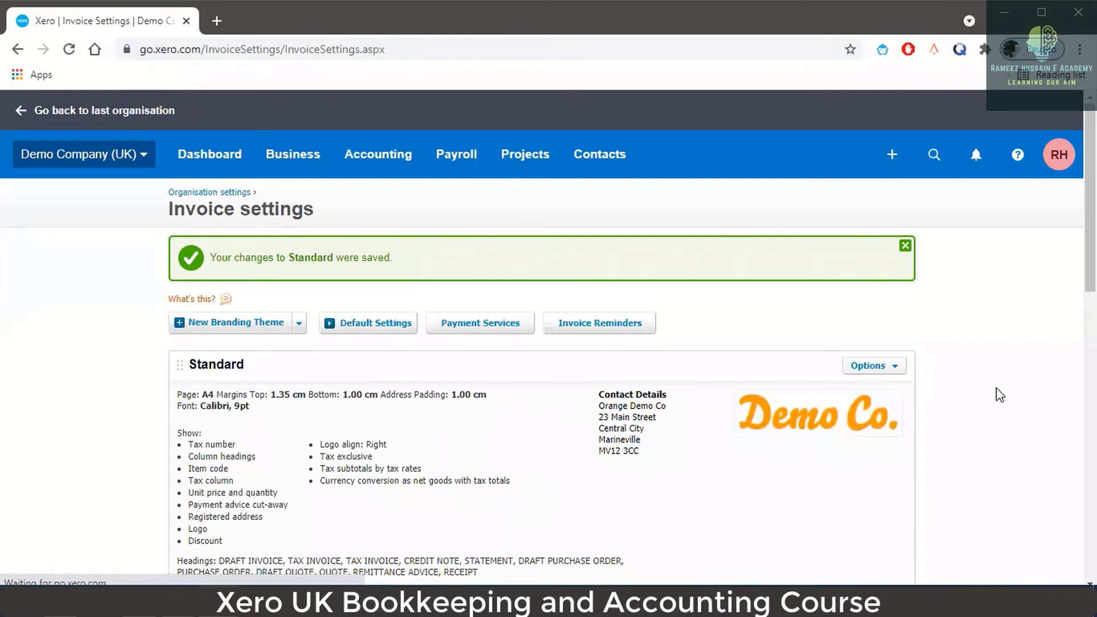
- Compare the logos and displayed details of the Standard and Special projects branding themes
{"action": "scroll", "coordinate": [853, 385], "scroll_direction": "down", "scroll_amount": 3}
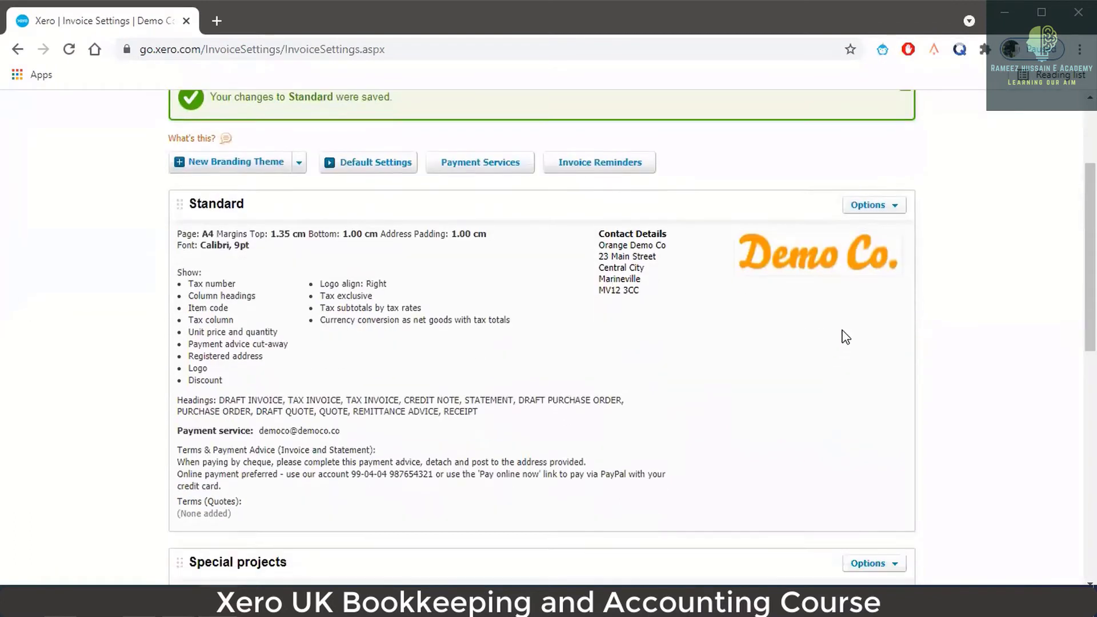
{"action": "scroll", "coordinate": [862, 274], "scroll_direction": "down", "scroll_amount": 3}
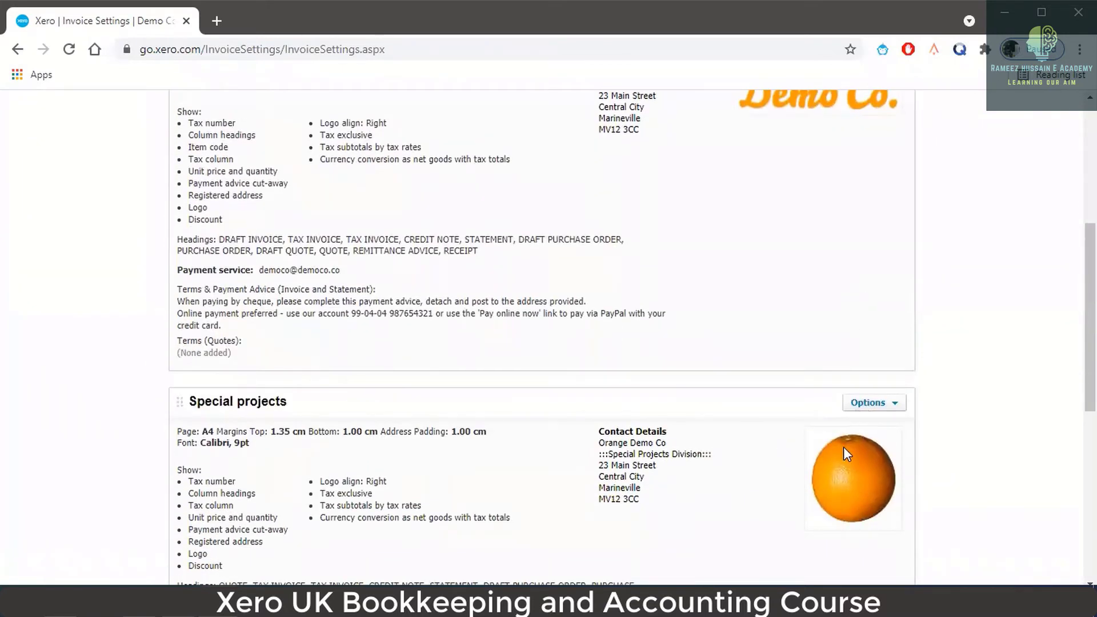
{"action": "scroll", "coordinate": [840, 343], "scroll_direction": "up", "scroll_amount": 2}
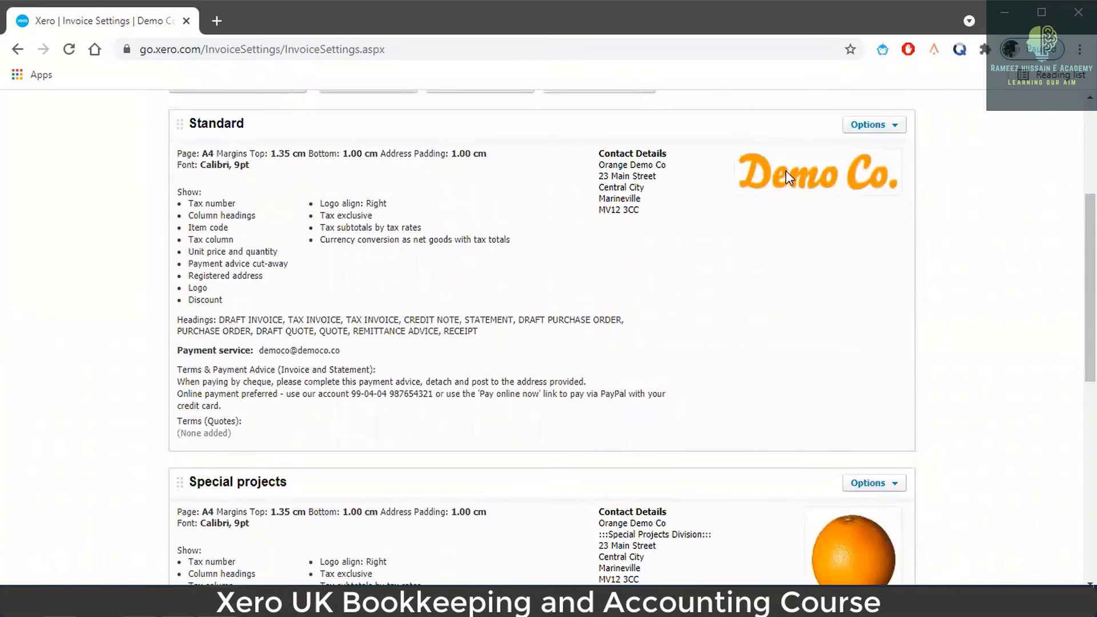
{"action": "scroll", "coordinate": [853, 469], "scroll_direction": "down", "scroll_amount": 2}
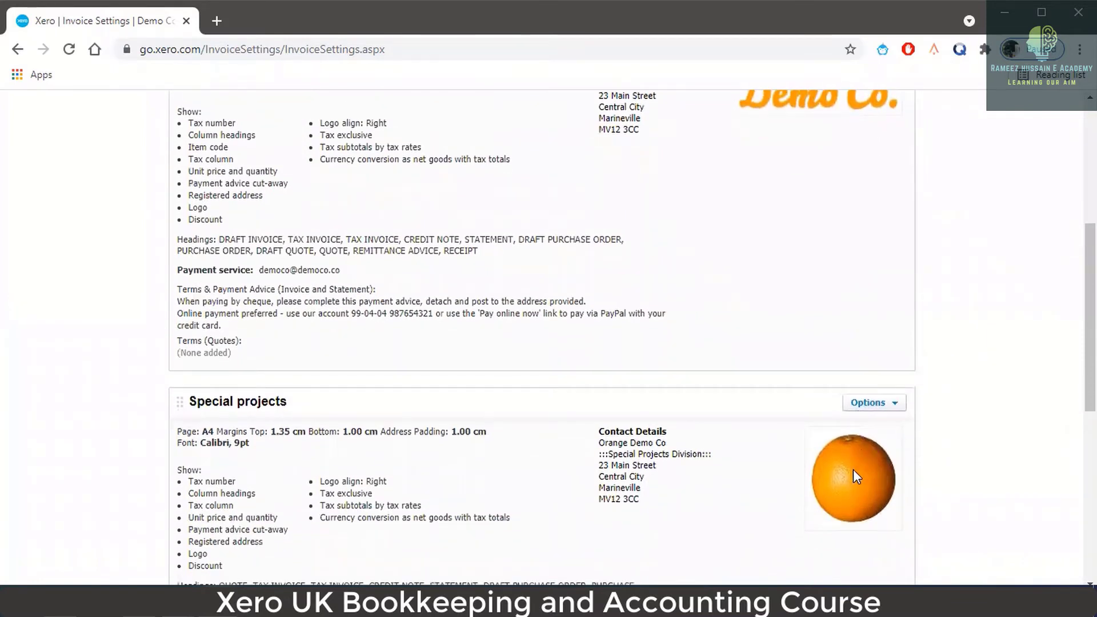
{"action": "scroll", "coordinate": [853, 469], "scroll_direction": "down", "scroll_amount": 2}
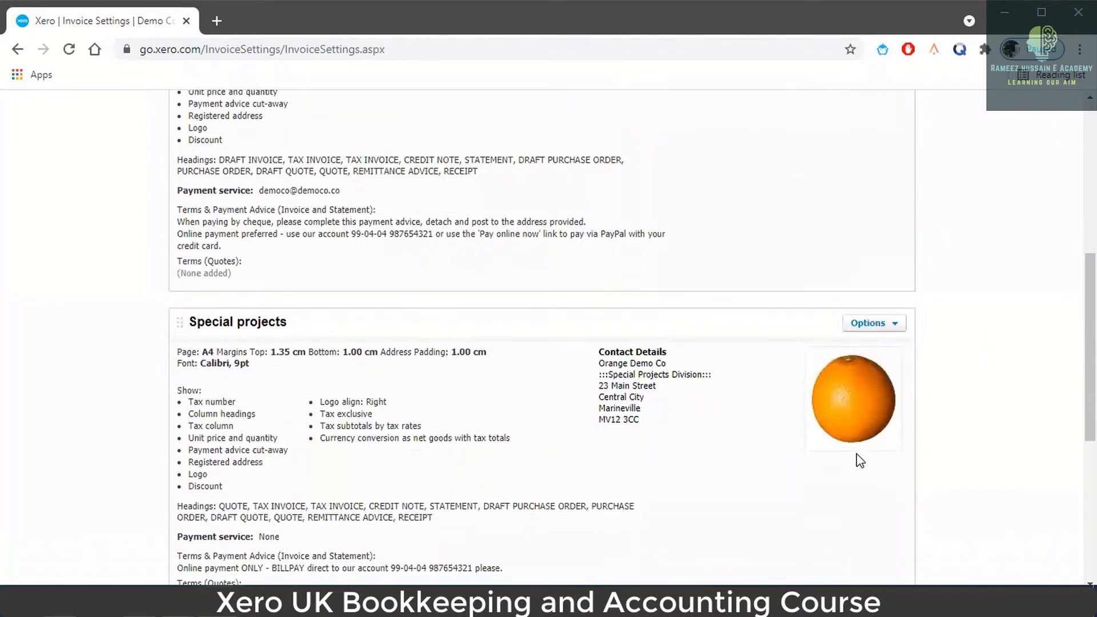
{"action": "scroll", "coordinate": [856, 458], "scroll_direction": "up", "scroll_amount": 3}
{"action": "scroll", "coordinate": [860, 456], "scroll_direction": "up", "scroll_amount": 3}
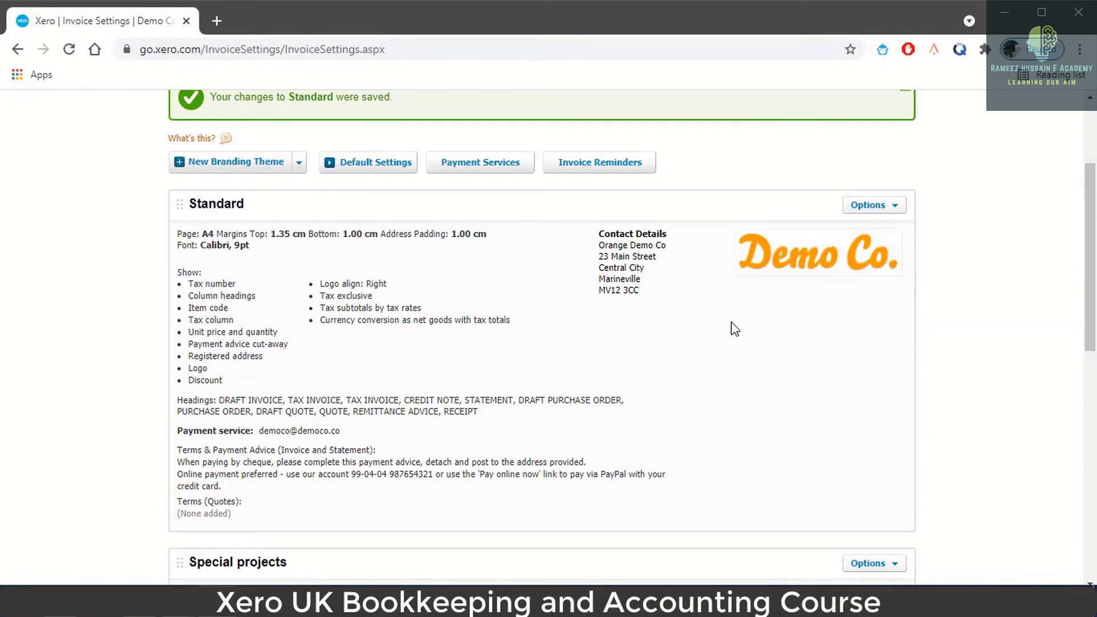
- Review the blank form for a new branding theme and close it without saving
{"action": "left_click", "coordinate": [212, 166]}
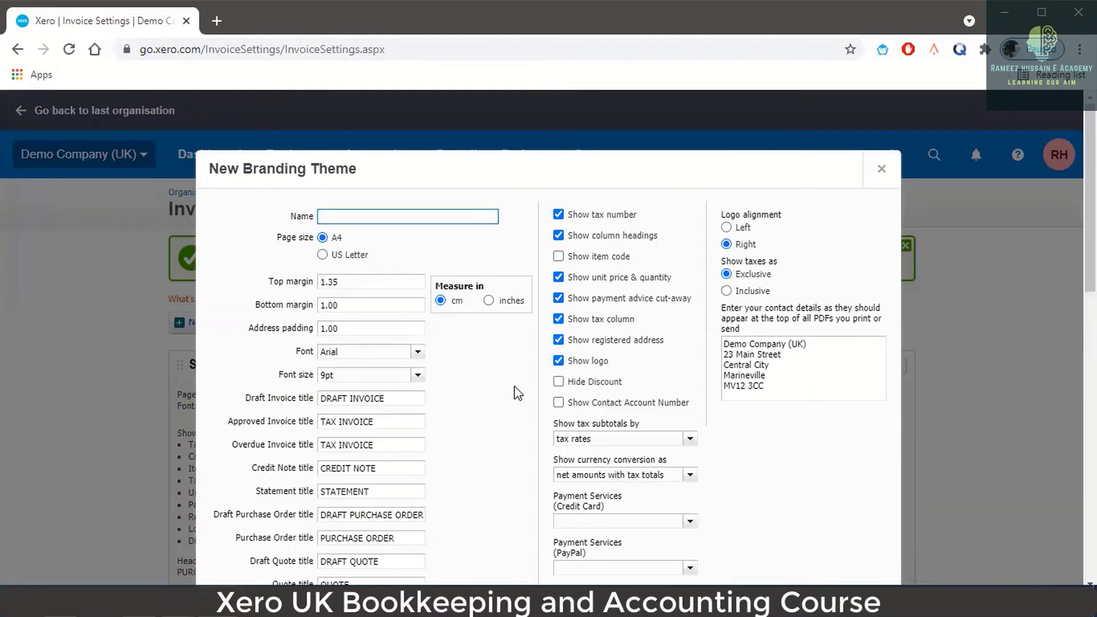
{"action": "scroll", "coordinate": [463, 276], "scroll_direction": "down", "scroll_amount": 5}
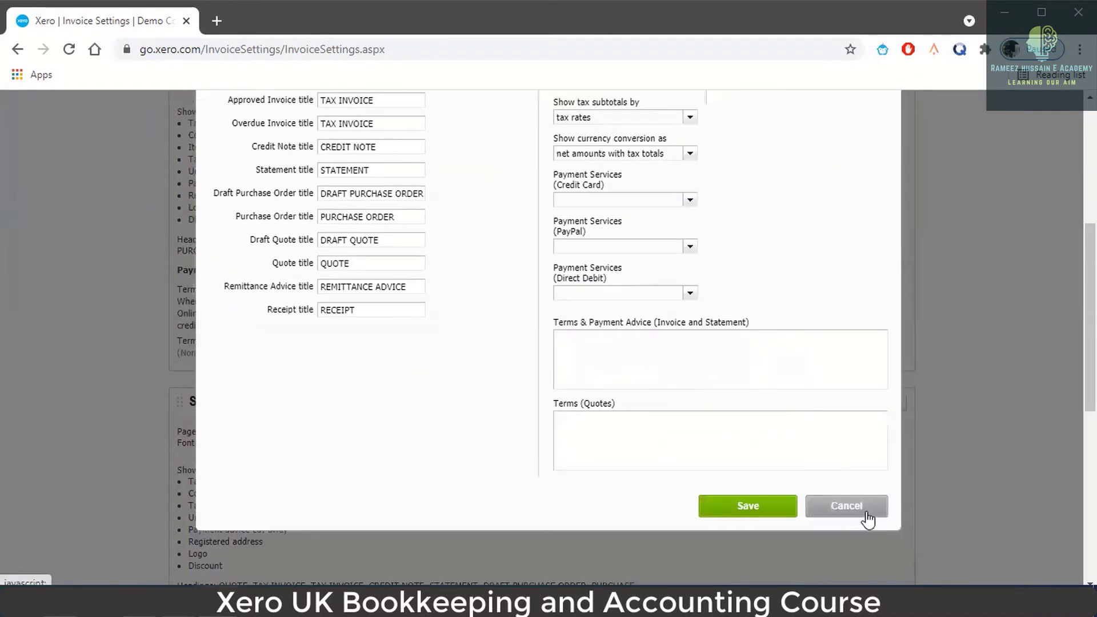
{"action": "left_click", "coordinate": [867, 518]}
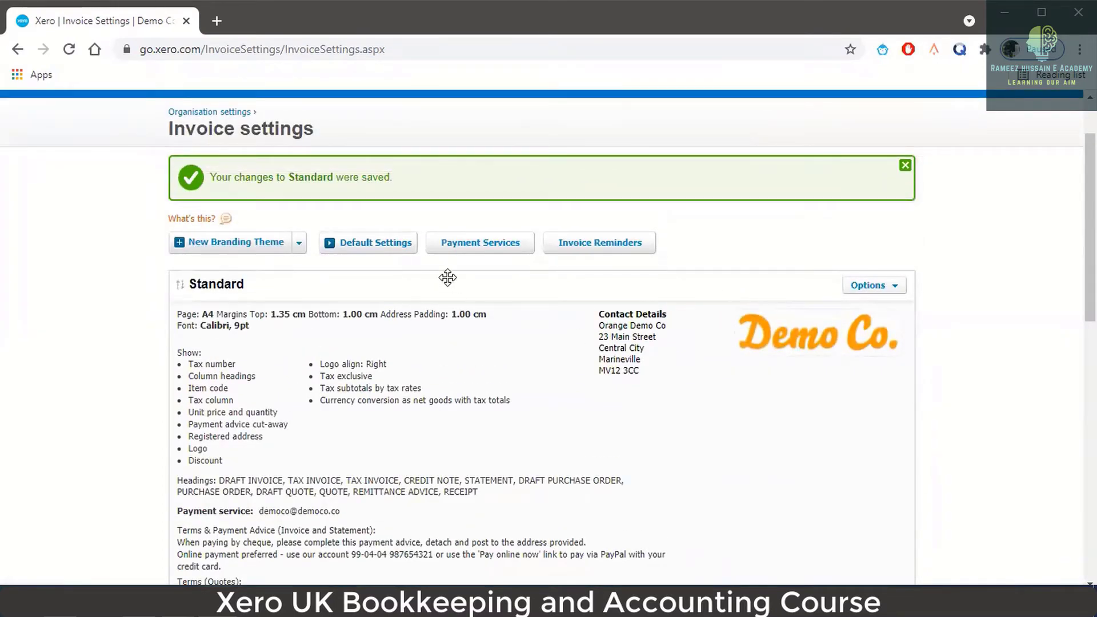
- In the invoice Default Settings, set the bills default due date to 30 of the following month
{"action": "left_click", "coordinate": [388, 247]}
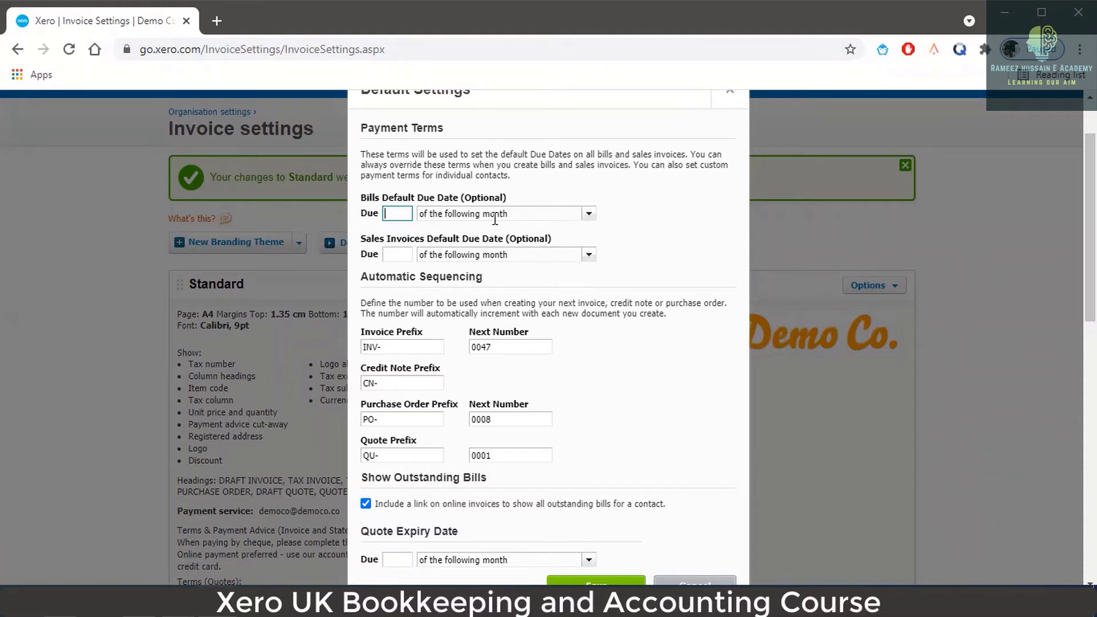
{"action": "left_click", "coordinate": [589, 215]}
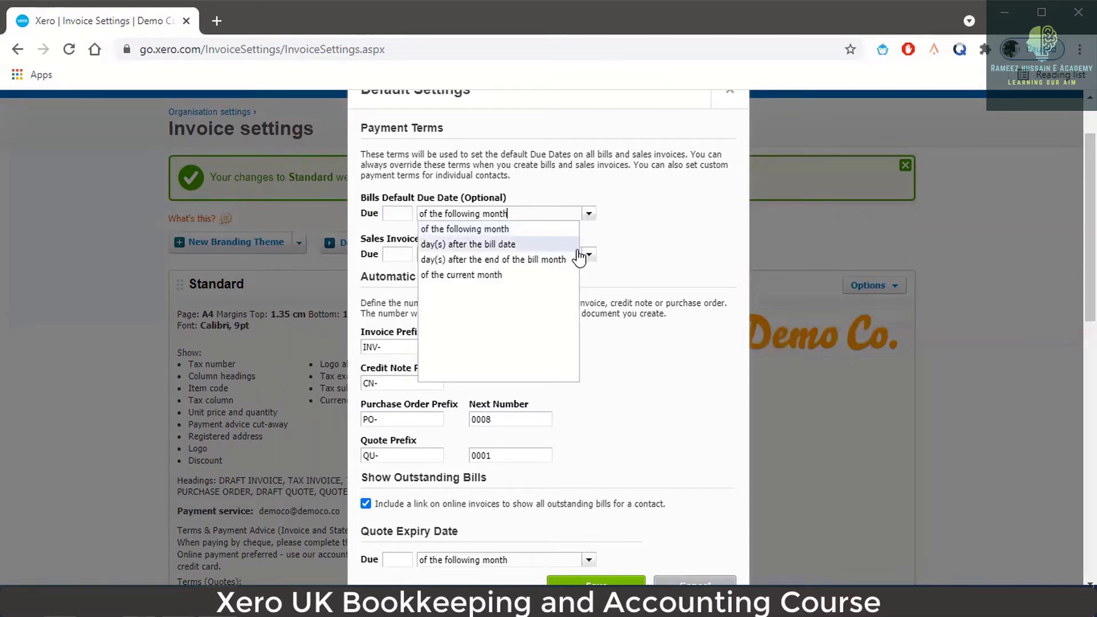
{"action": "left_click", "coordinate": [521, 230]}
{"action": "left_click", "coordinate": [401, 215]}
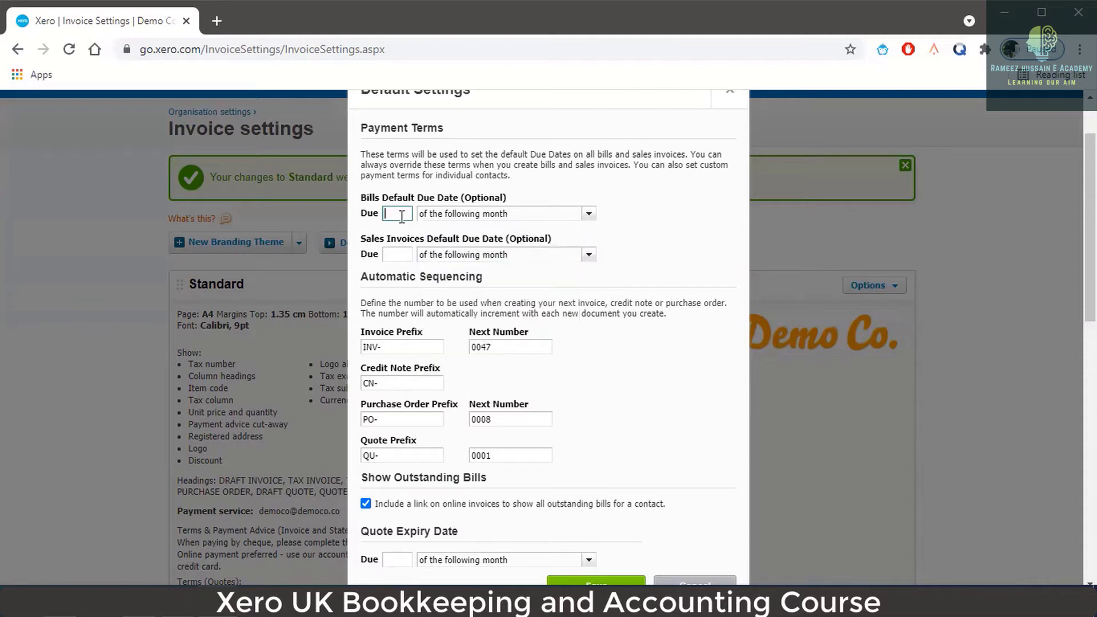
{"action": "type", "text": "30"}
- Examine the automatic sequencing, outstanding bills and quote expiry options in the Default Settings
{"action": "scroll", "coordinate": [574, 261], "scroll_direction": "down", "scroll_amount": 3}
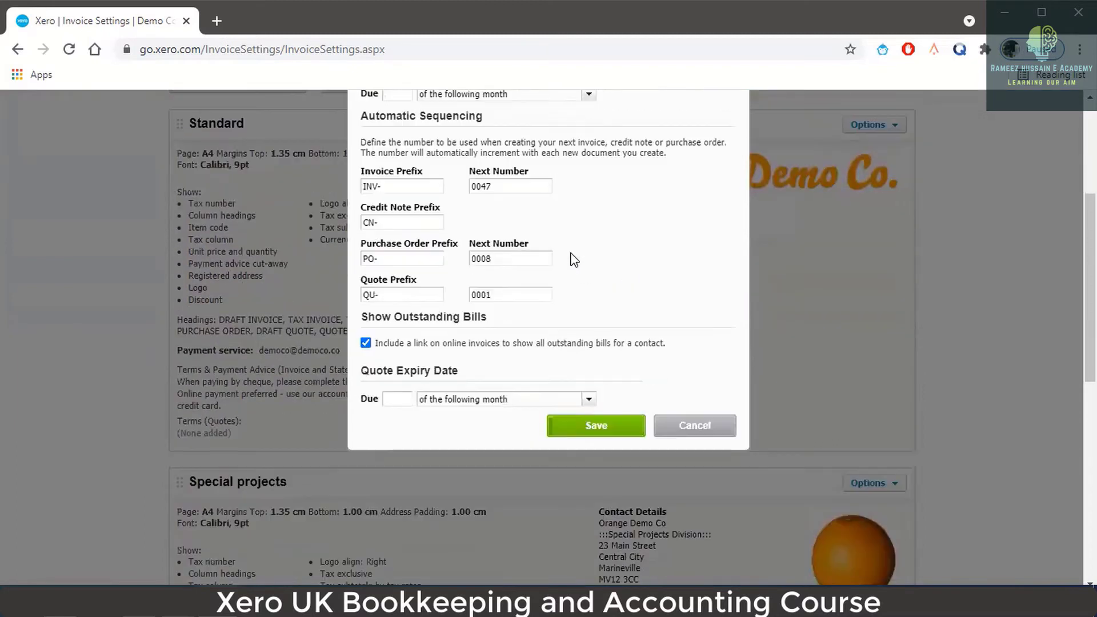
{"action": "scroll", "coordinate": [525, 309], "scroll_direction": "down", "scroll_amount": 3}
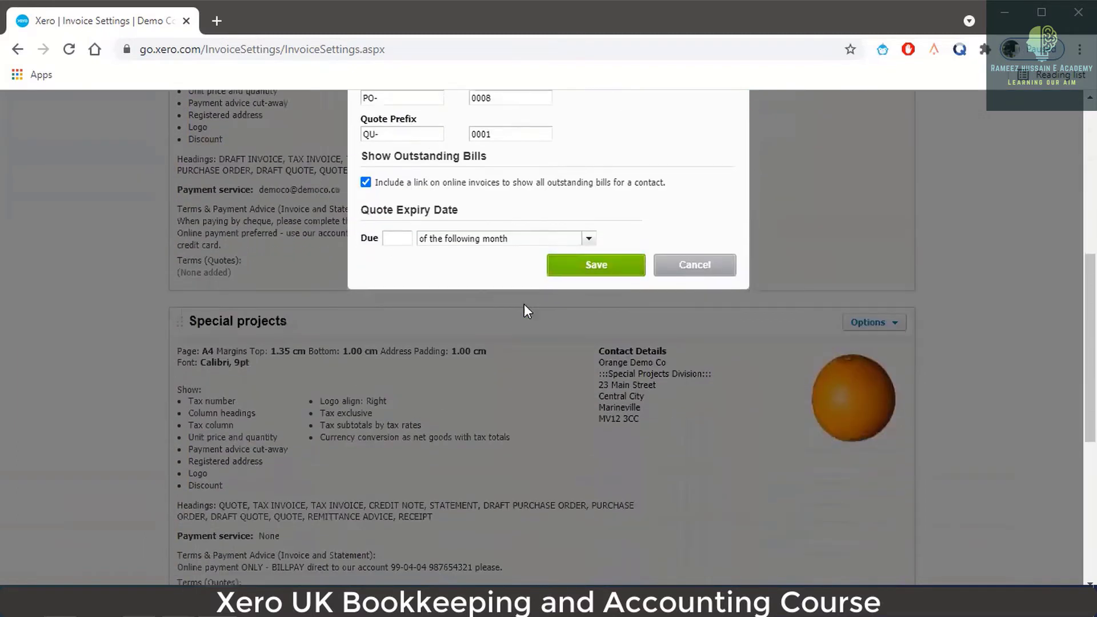
{"action": "scroll", "coordinate": [478, 289], "scroll_direction": "up", "scroll_amount": 5}
{"action": "scroll", "coordinate": [564, 289], "scroll_direction": "up", "scroll_amount": 3}
{"action": "scroll", "coordinate": [559, 289], "scroll_direction": "down", "scroll_amount": 3}
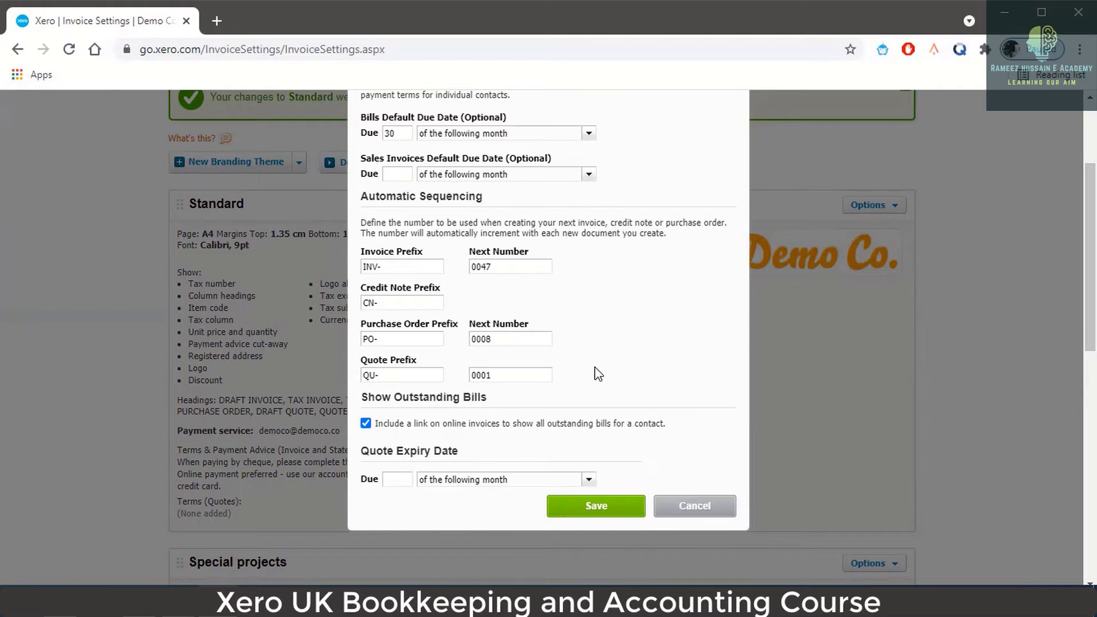
{"action": "scroll", "coordinate": [598, 374], "scroll_direction": "down", "scroll_amount": 2}
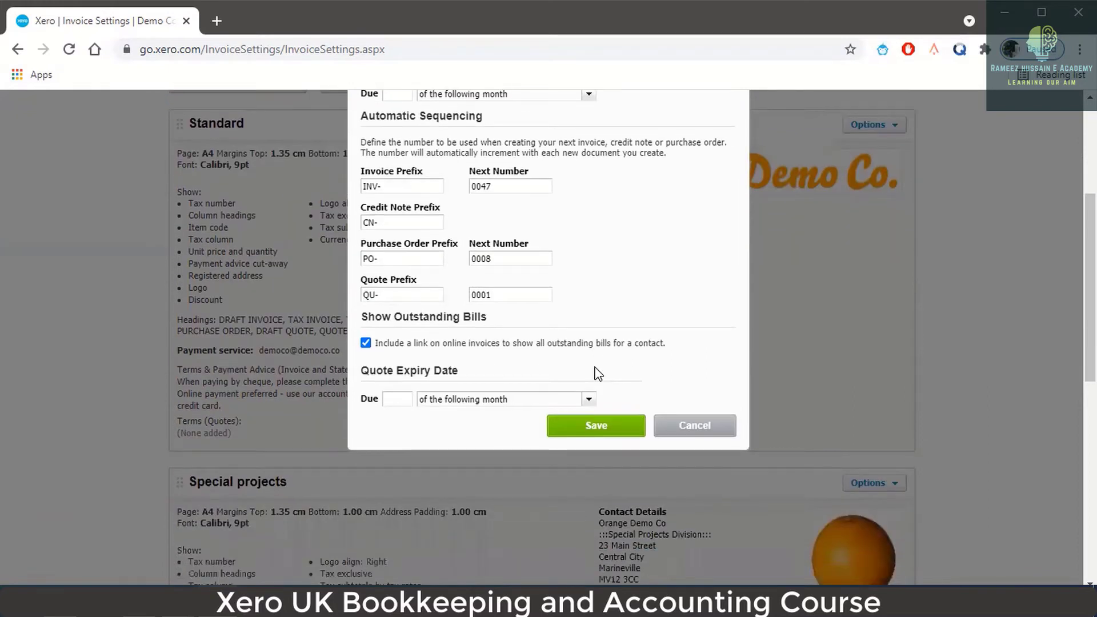
{"action": "scroll", "coordinate": [598, 375], "scroll_direction": "up", "scroll_amount": 3}
{"action": "scroll", "coordinate": [598, 375], "scroll_direction": "down", "scroll_amount": 1}
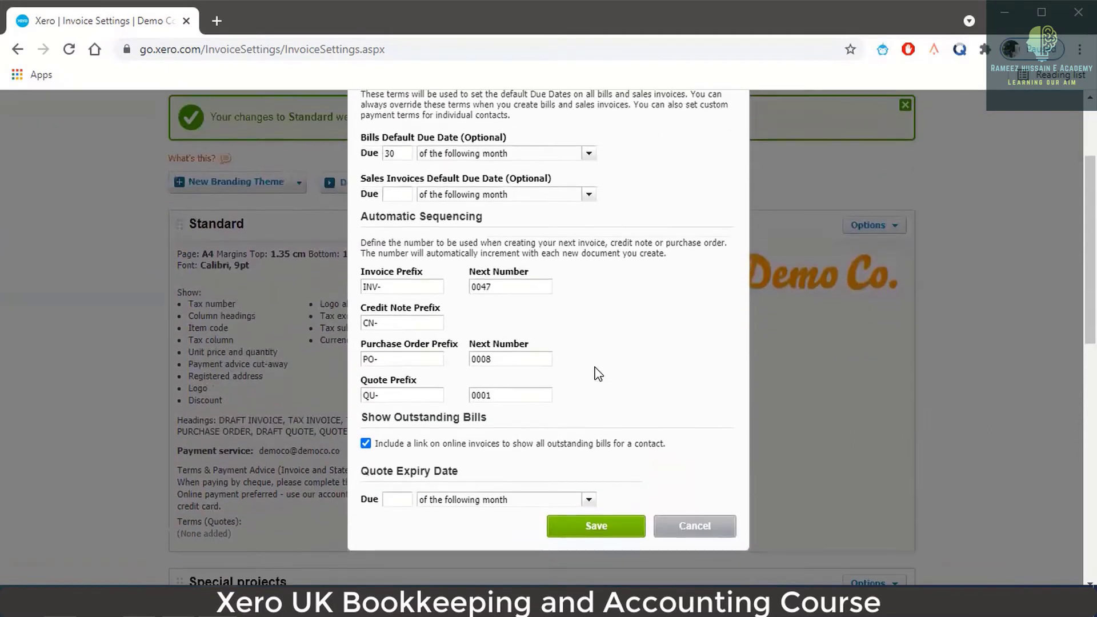
{"action": "scroll", "coordinate": [598, 374], "scroll_direction": "up", "scroll_amount": 1}
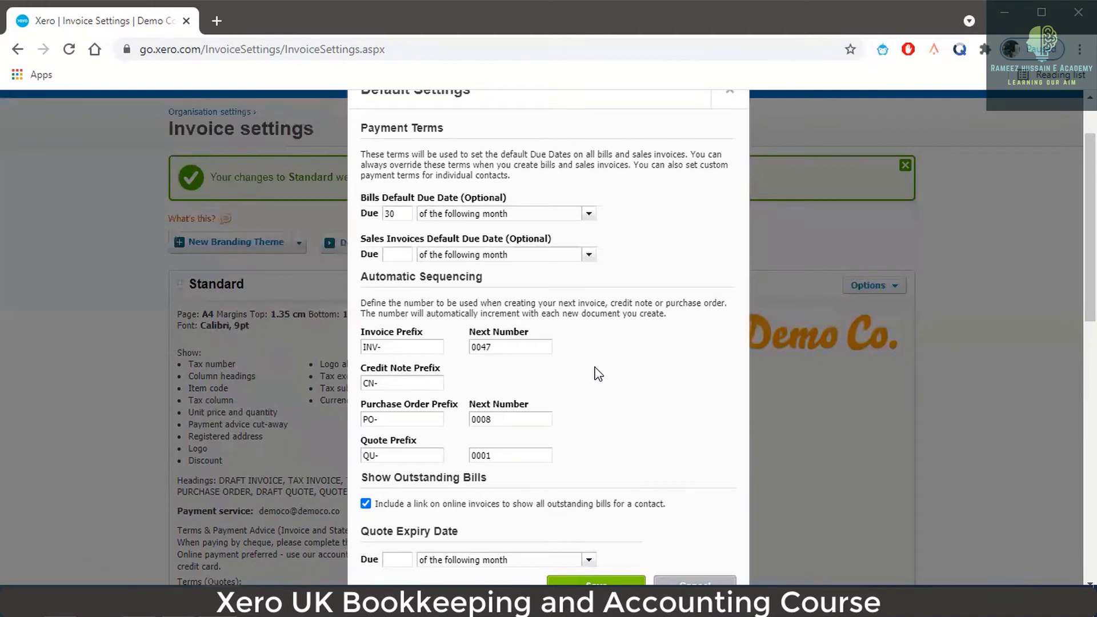
- Set the sales invoices default due date to 30 of the following month and save the default settings
{"action": "left_click", "coordinate": [403, 256]}
{"action": "type", "text": "30"}
{"action": "scroll", "coordinate": [642, 372], "scroll_direction": "down", "scroll_amount": 2}
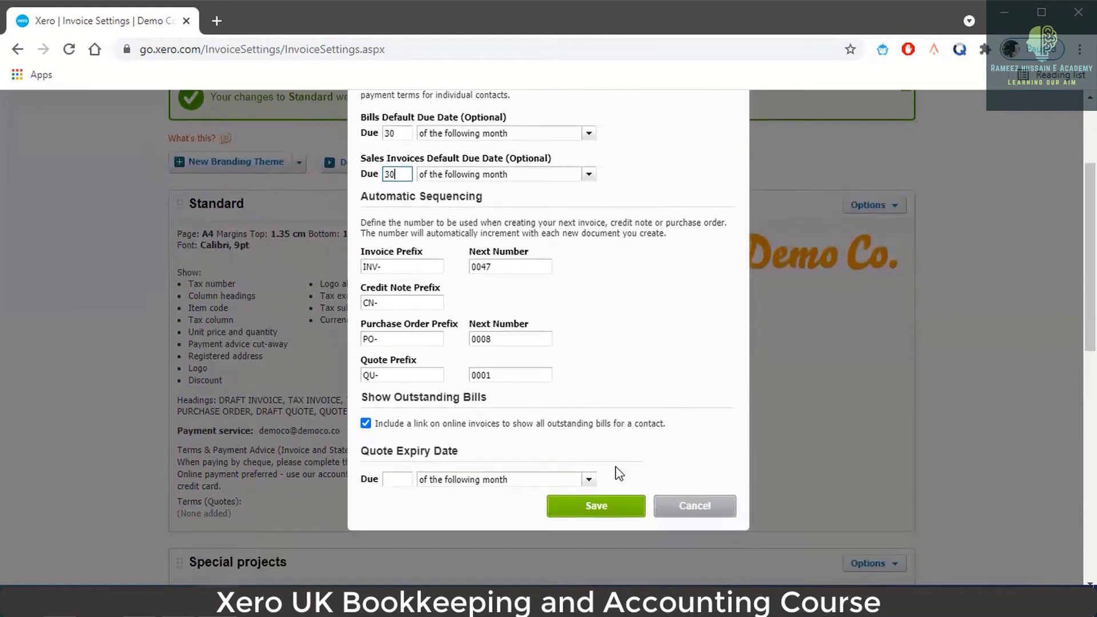
{"action": "left_click", "coordinate": [609, 511]}
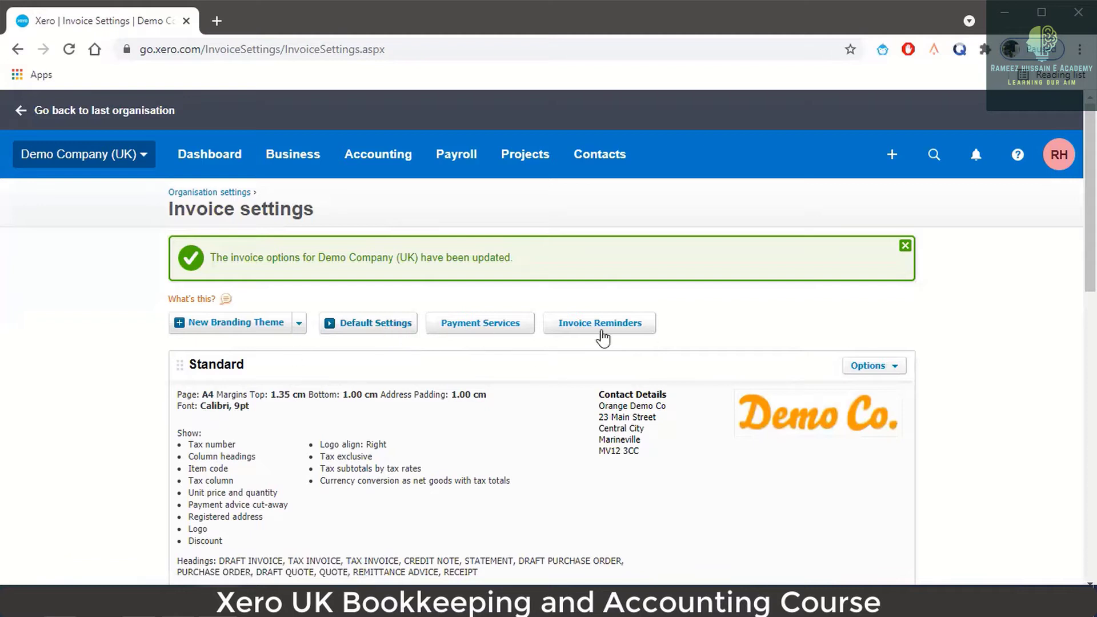
- Leave the invoice settings for the dashboard and open the list of sales invoices
{"action": "scroll", "coordinate": [689, 389], "scroll_direction": "down", "scroll_amount": 2}
{"action": "left_click", "coordinate": [232, 154]}
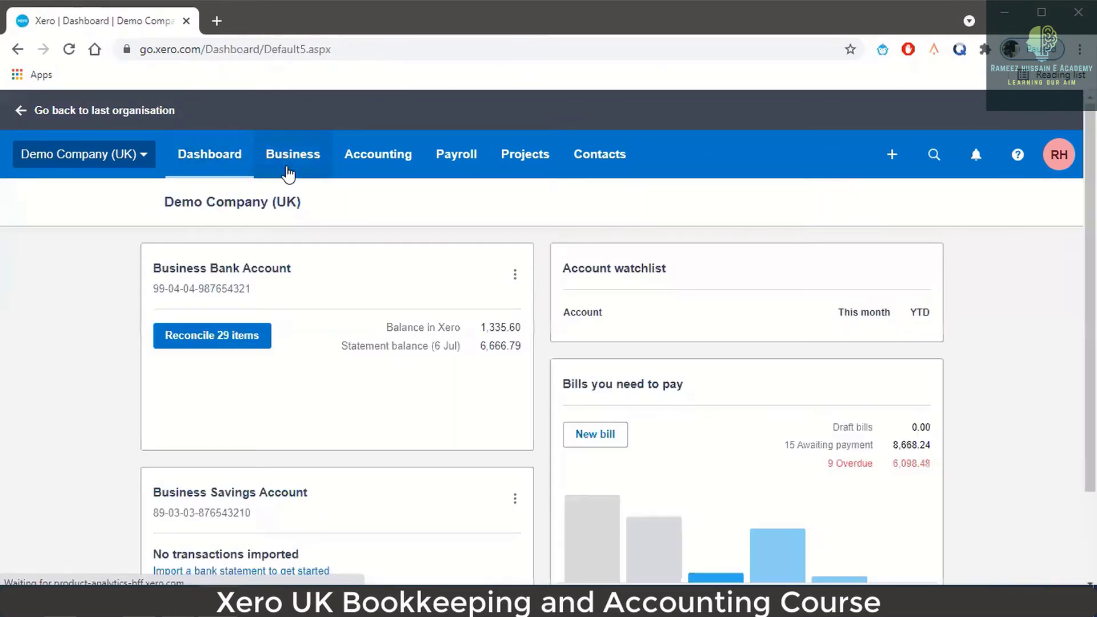
{"action": "left_click", "coordinate": [290, 170]}
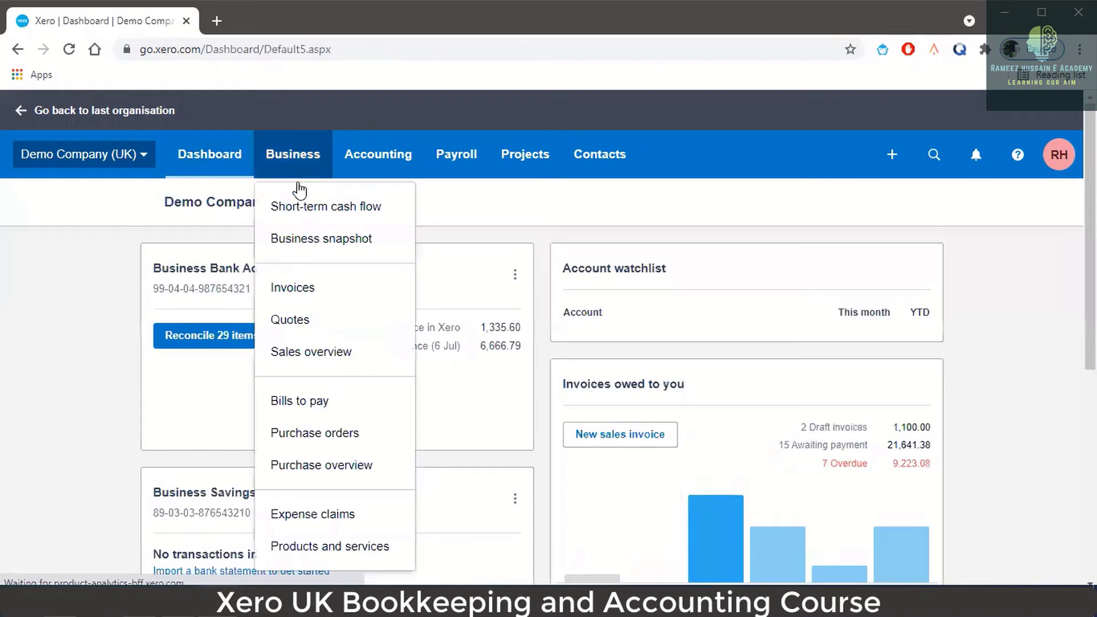
{"action": "left_click", "coordinate": [321, 292]}
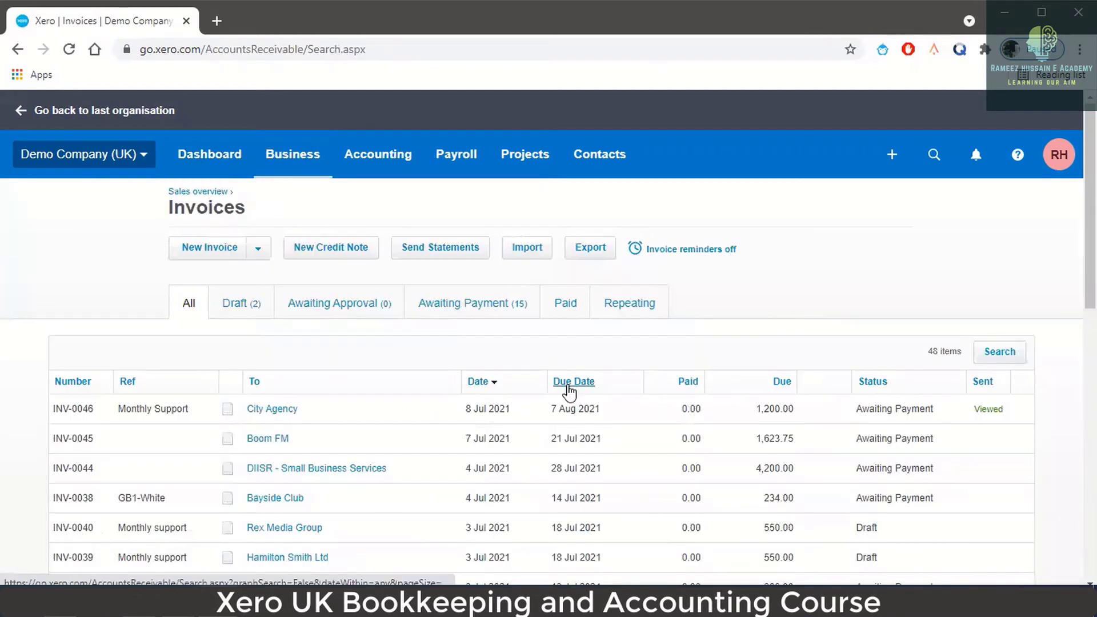
- Examine the customers, due dates, amounts due and statuses across the full list of sales invoices
{"action": "scroll", "coordinate": [399, 396], "scroll_direction": "down", "scroll_amount": 2}
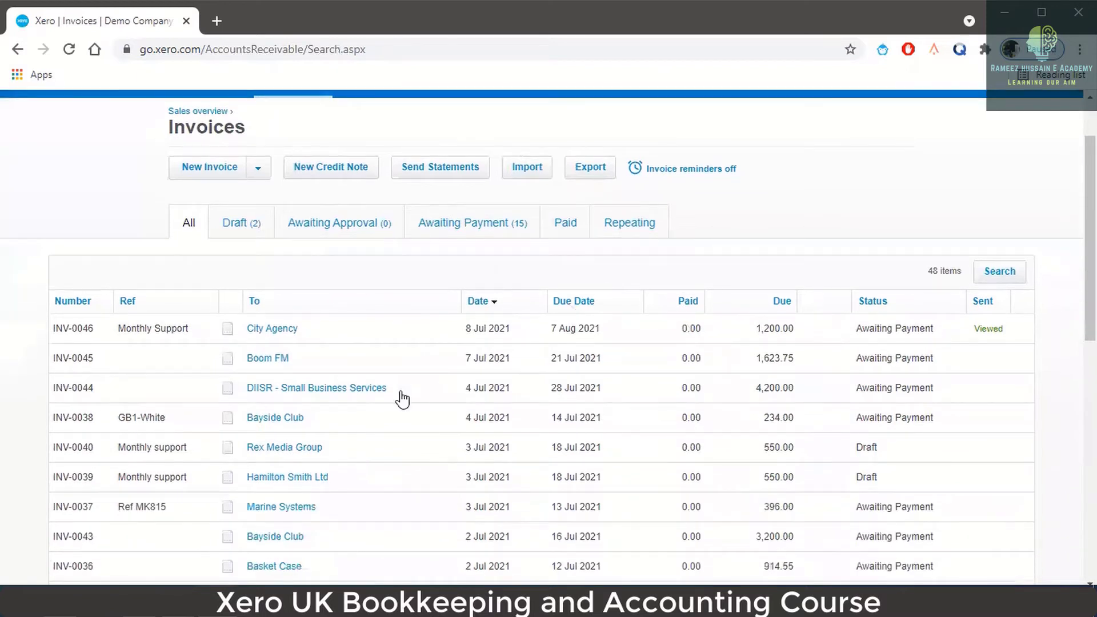
{"action": "scroll", "coordinate": [402, 400], "scroll_direction": "down", "scroll_amount": 2}
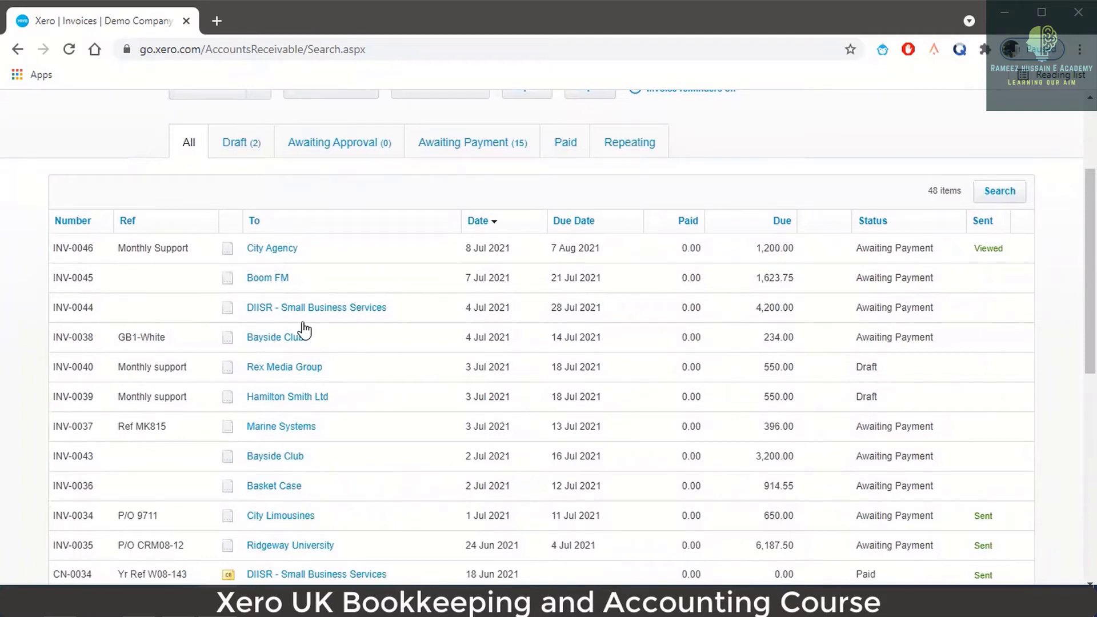
{"action": "scroll", "coordinate": [303, 327], "scroll_direction": "up", "scroll_amount": 2}
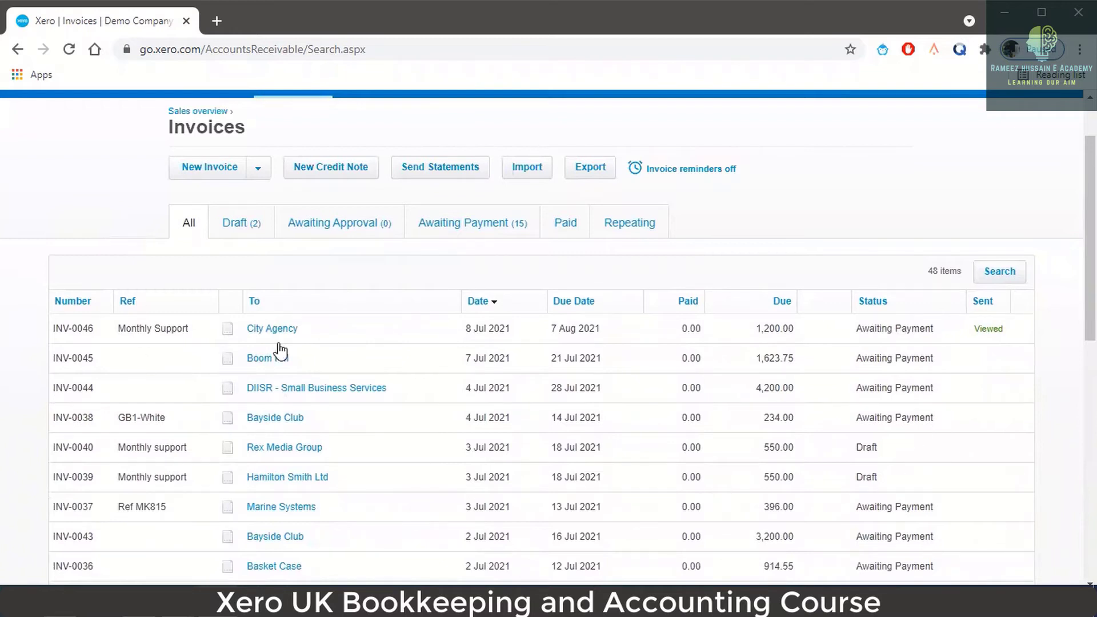
{"action": "scroll", "coordinate": [747, 411], "scroll_direction": "down", "scroll_amount": 5}
{"action": "scroll", "coordinate": [747, 413], "scroll_direction": "down", "scroll_amount": 4}
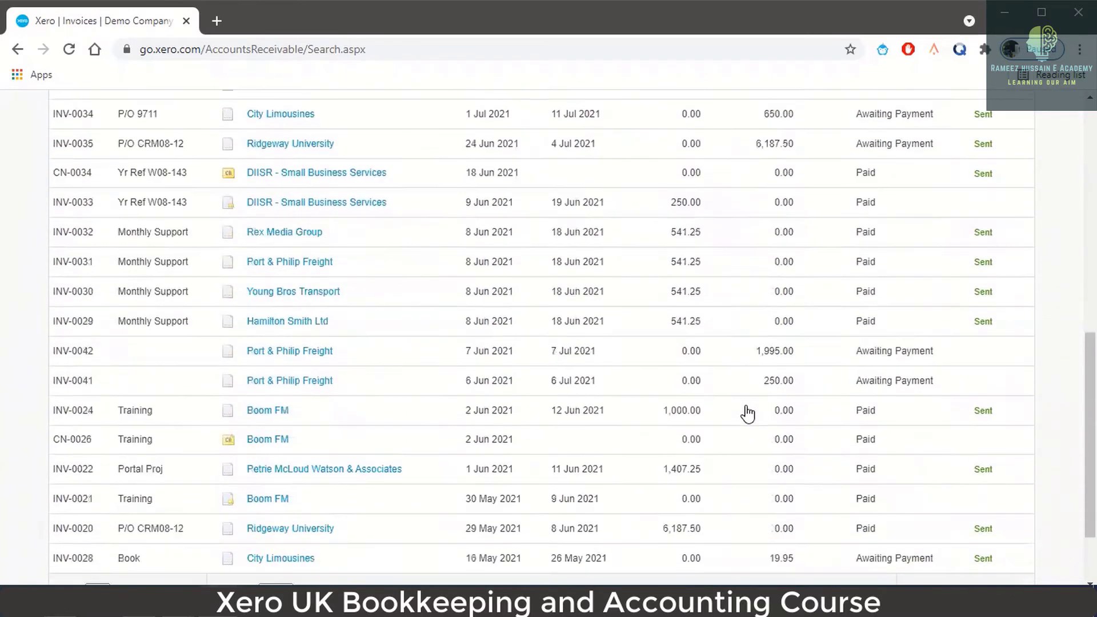
{"action": "scroll", "coordinate": [747, 413], "scroll_direction": "up", "scroll_amount": 10}
{"action": "scroll", "coordinate": [747, 413], "scroll_direction": "up", "scroll_amount": 1}
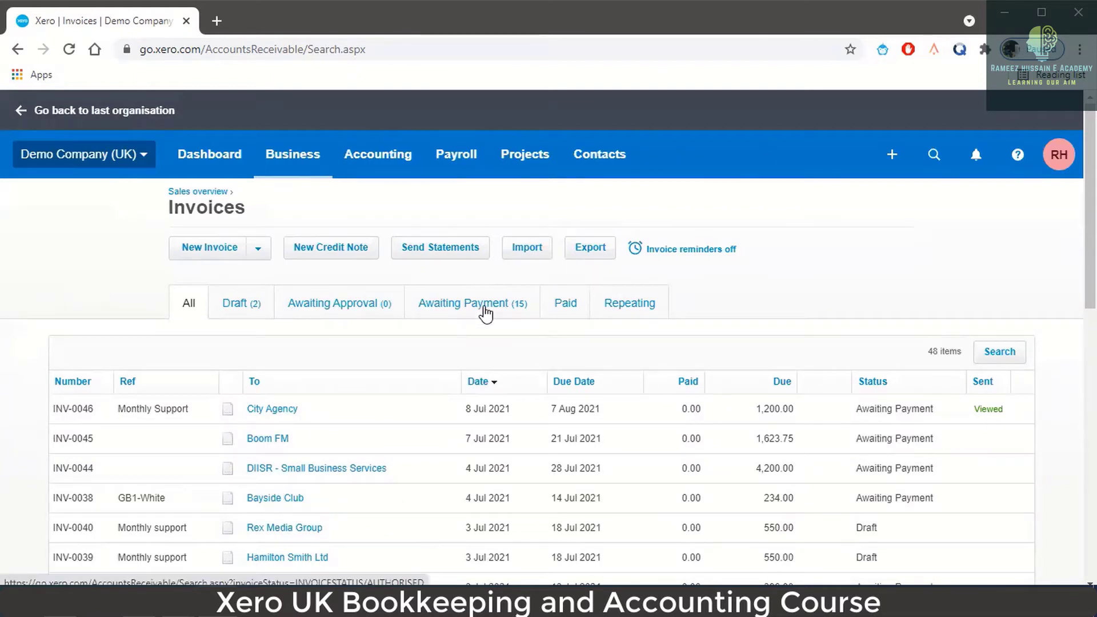
- Start a new sales invoice and choose Coco Cafe as the customer
{"action": "left_click", "coordinate": [214, 259]}
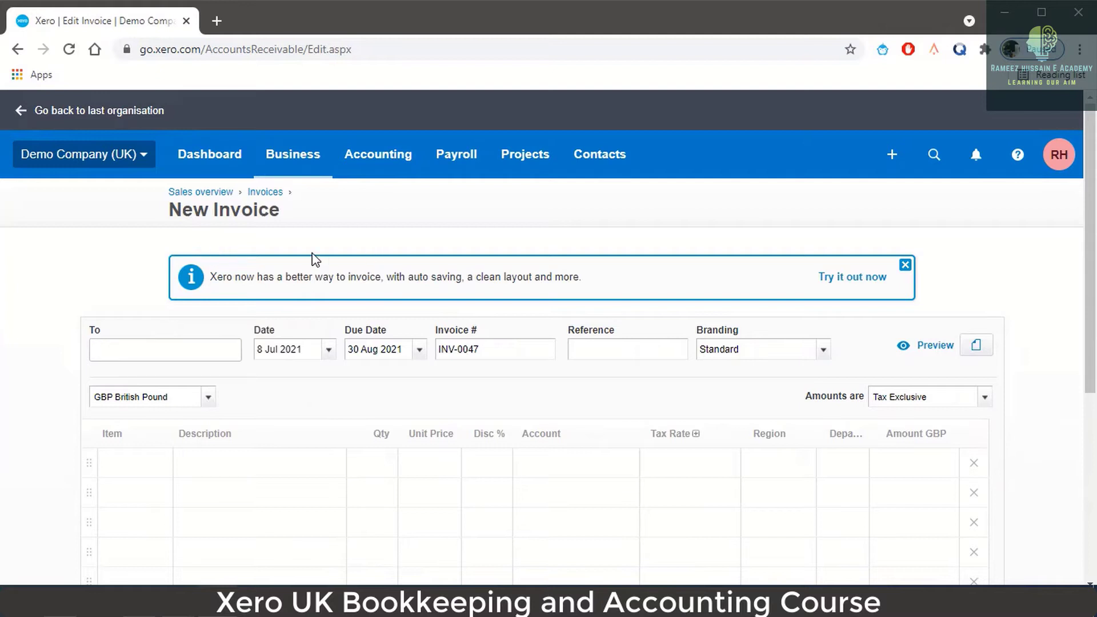
{"action": "left_click", "coordinate": [184, 358]}
{"action": "type", "text": "a"}
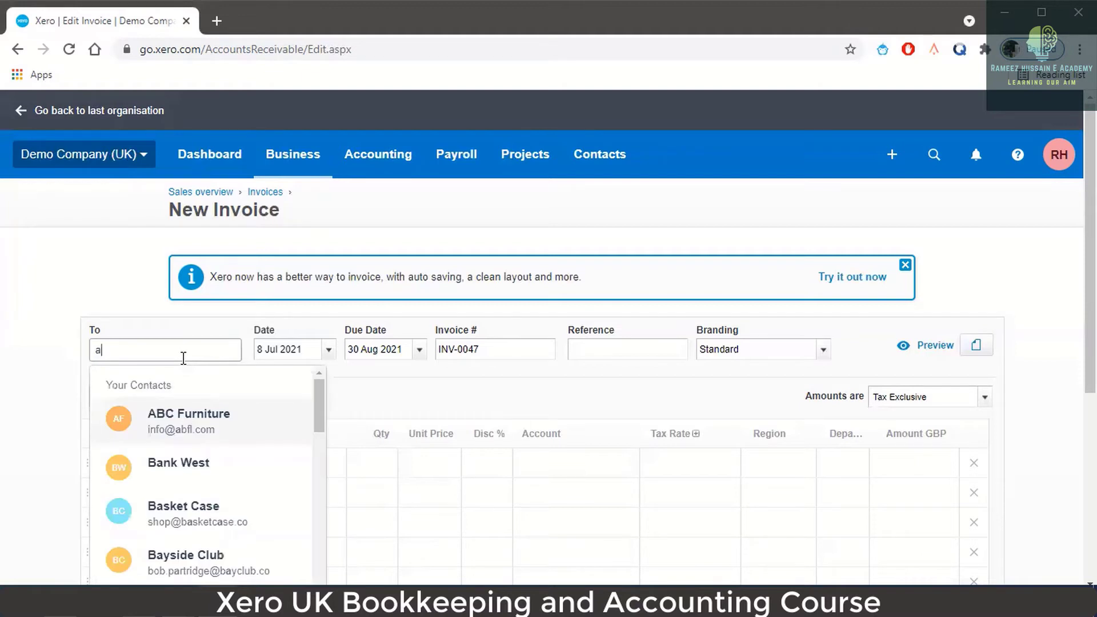
{"action": "scroll", "coordinate": [317, 420], "scroll_direction": "down", "scroll_amount": 4}
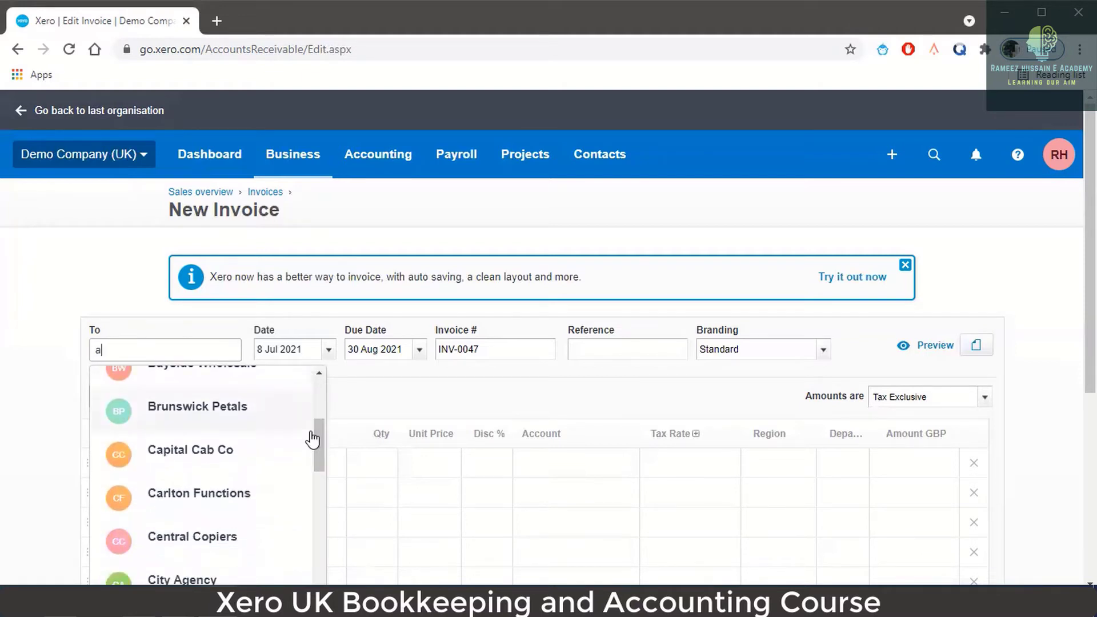
{"action": "scroll", "coordinate": [312, 439], "scroll_direction": "down", "scroll_amount": 4}
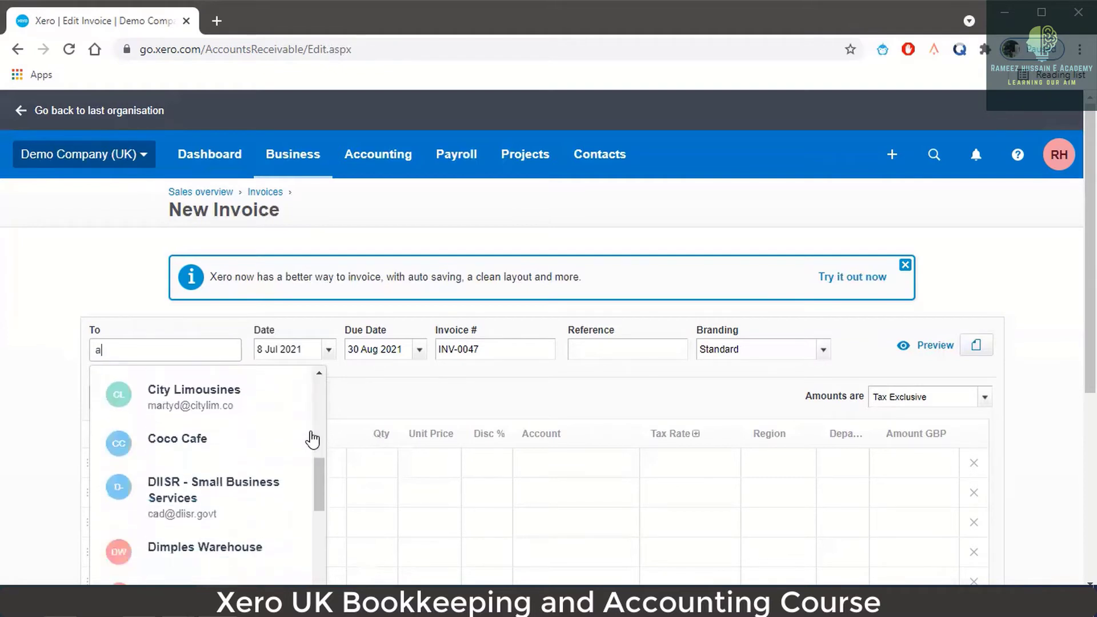
{"action": "left_click", "coordinate": [209, 439]}
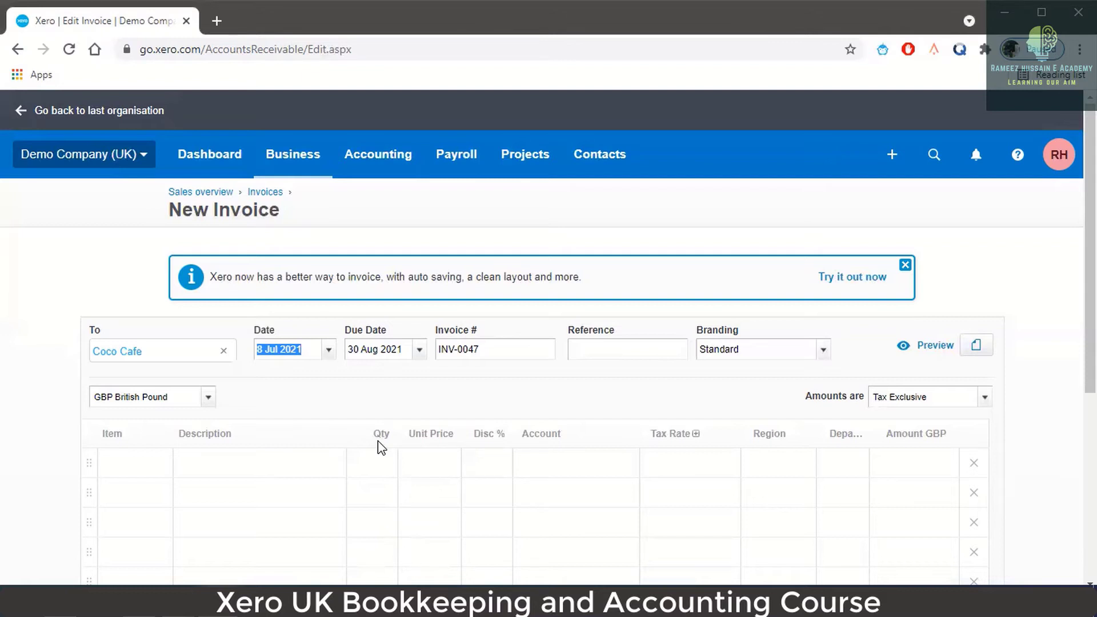
- Keep the invoice date and set the invoice's due date to 7 Aug 2021
{"action": "key", "text": "Tab"}
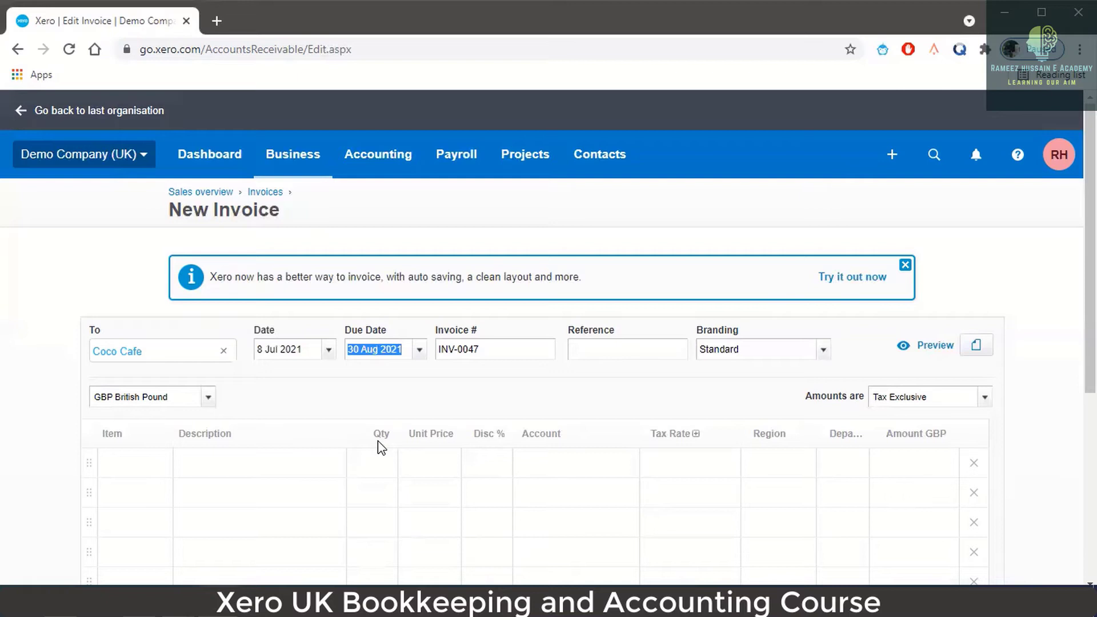
{"action": "left_click", "coordinate": [420, 350]}
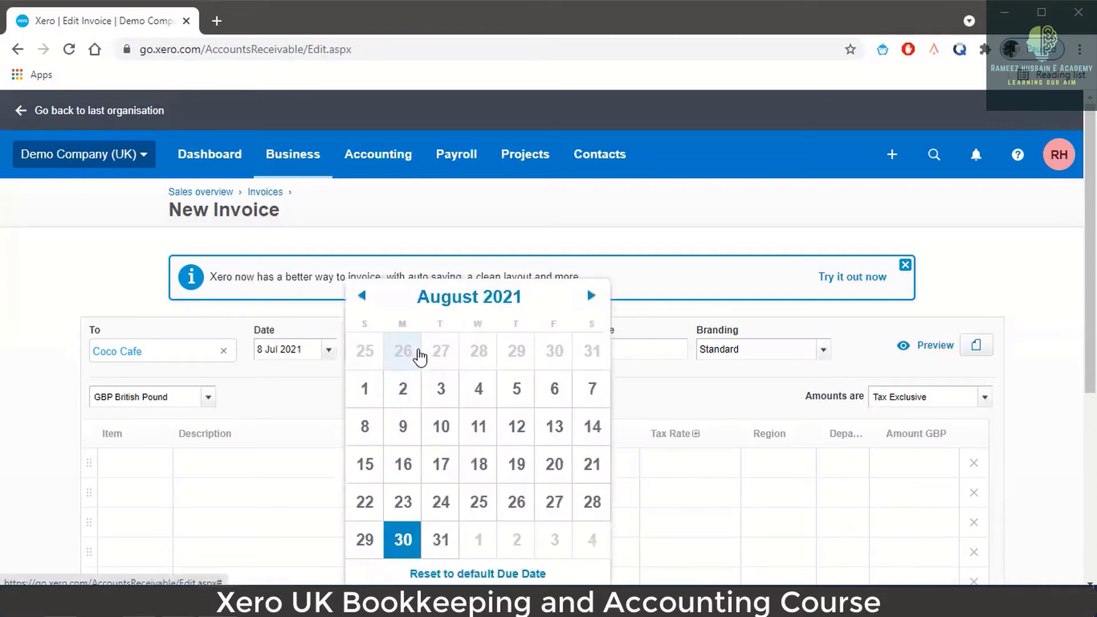
{"action": "left_click", "coordinate": [362, 295]}
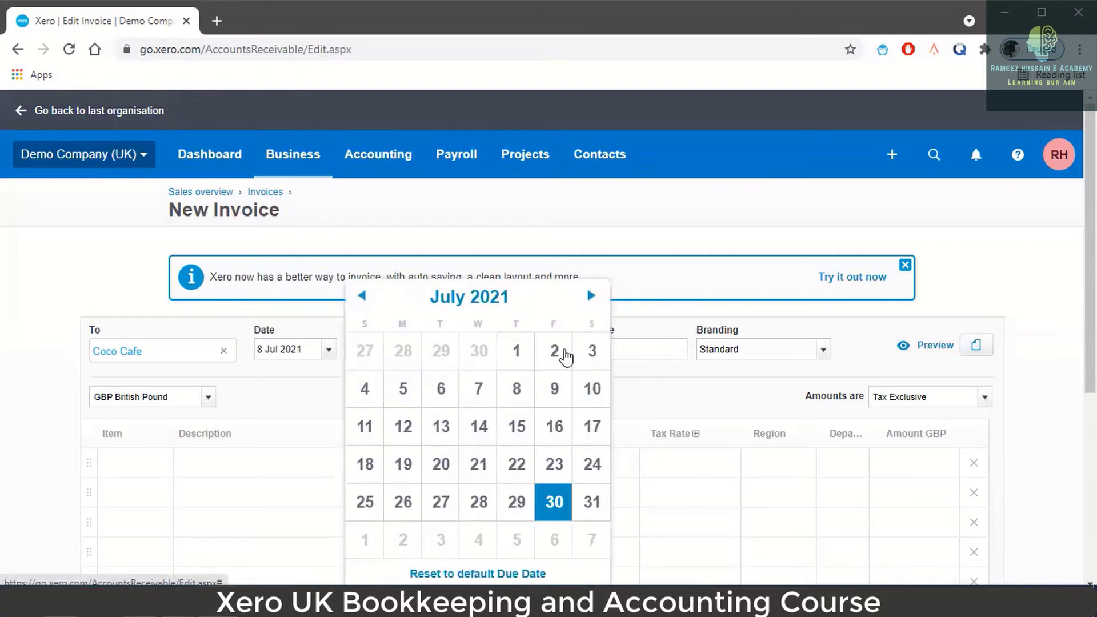
{"action": "left_click", "coordinate": [591, 296]}
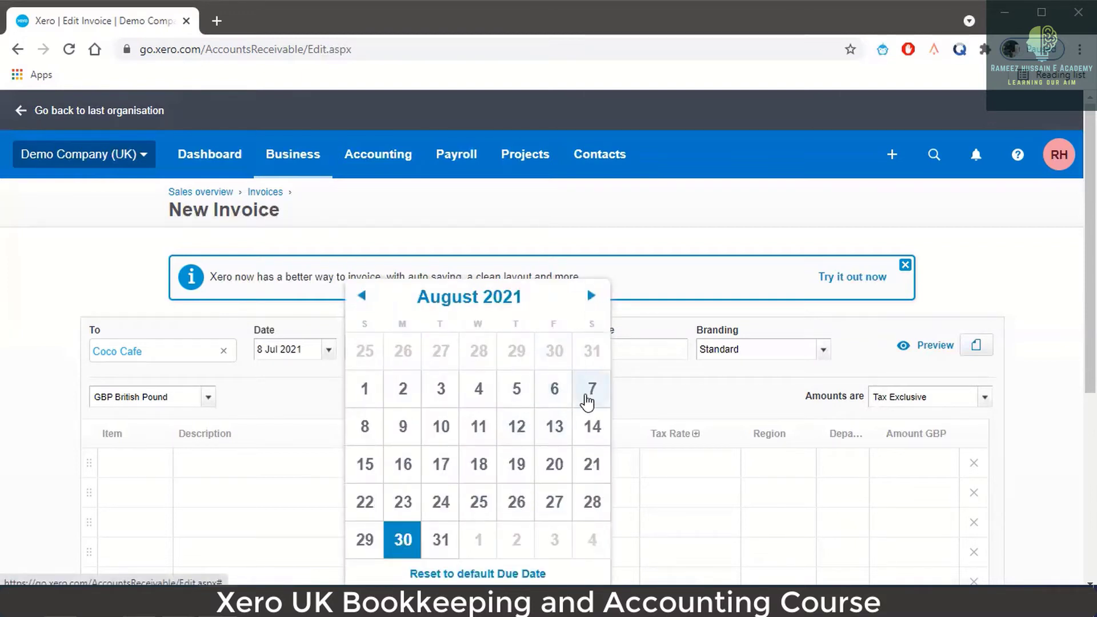
{"action": "left_click", "coordinate": [589, 391]}
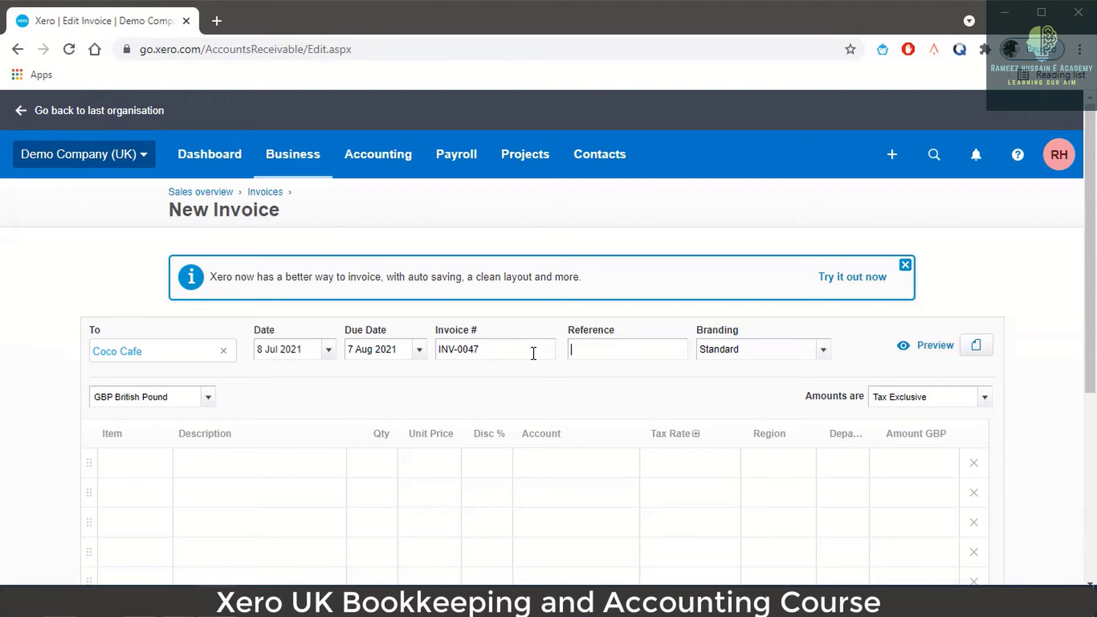
- Enter June Services as the invoice reference and check the available branding themes, keeping Standard
{"action": "type", "text": "June Services"}
{"action": "key", "text": "Tab"}
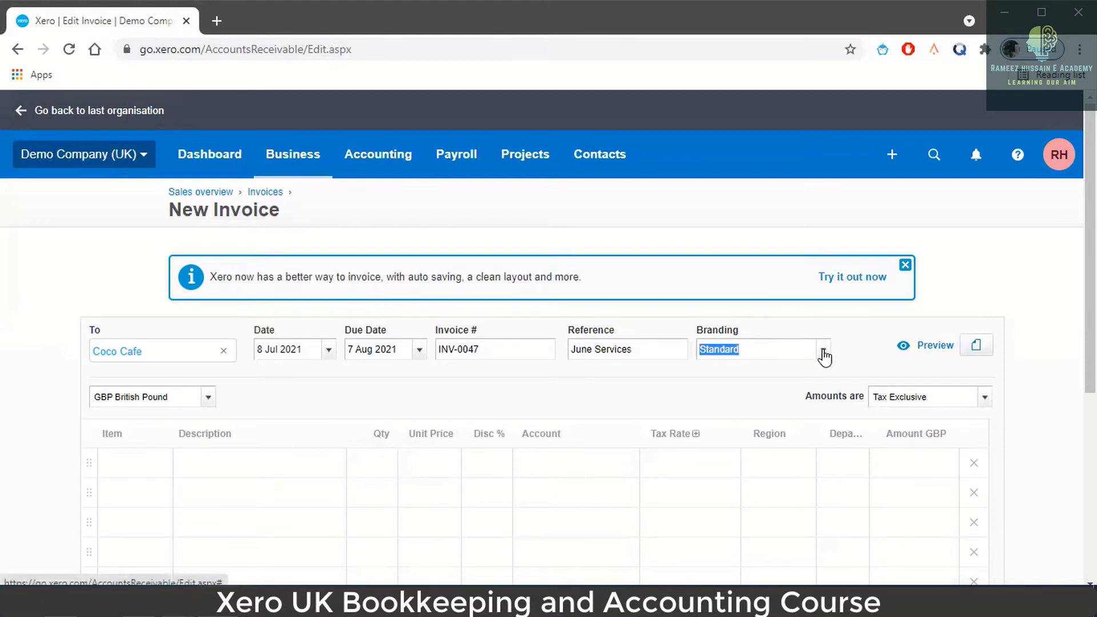
{"action": "left_click", "coordinate": [823, 351]}
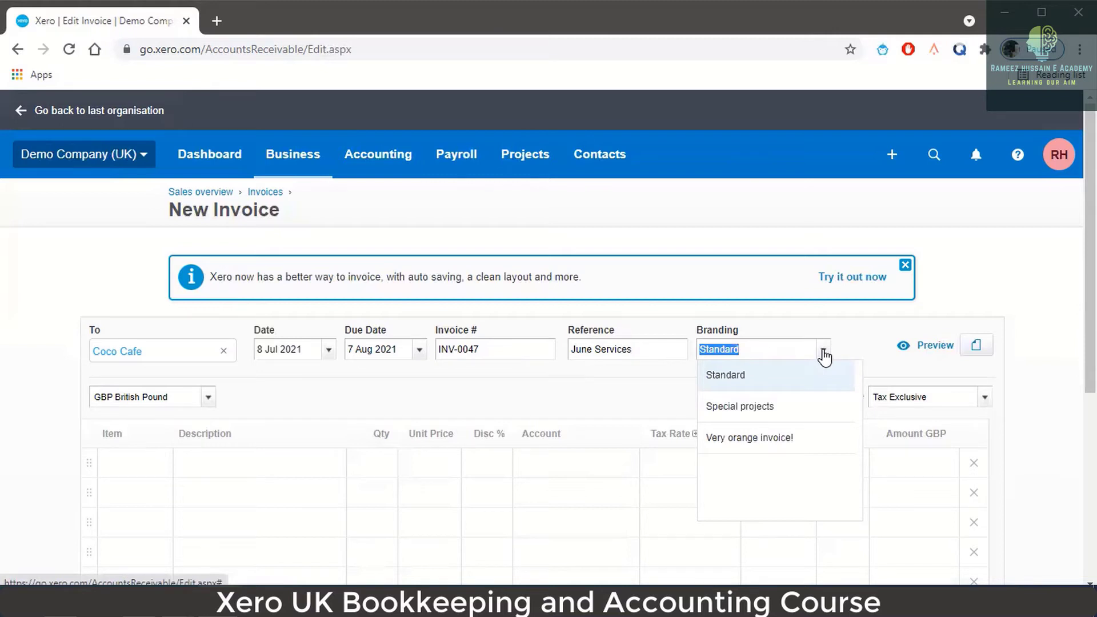
{"action": "left_click", "coordinate": [824, 354]}
{"action": "left_click", "coordinate": [824, 354]}
{"action": "left_click", "coordinate": [825, 355]}
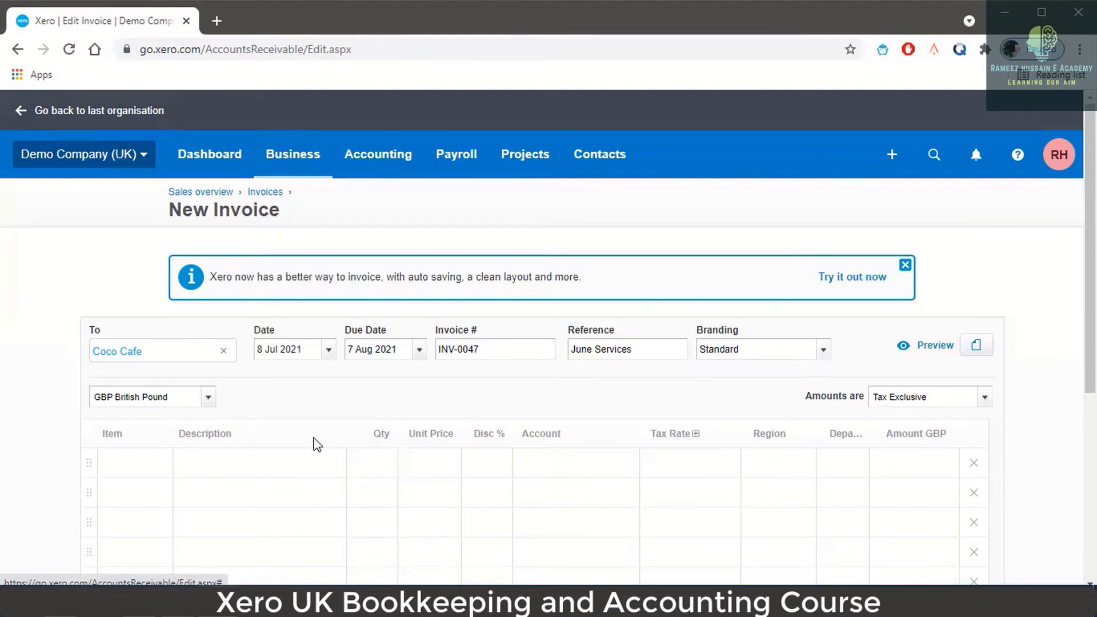
- Fill the first invoice line with the item Train-MS: Half day training - Microsoft Office
{"action": "scroll", "coordinate": [315, 442], "scroll_direction": "down", "scroll_amount": 1}
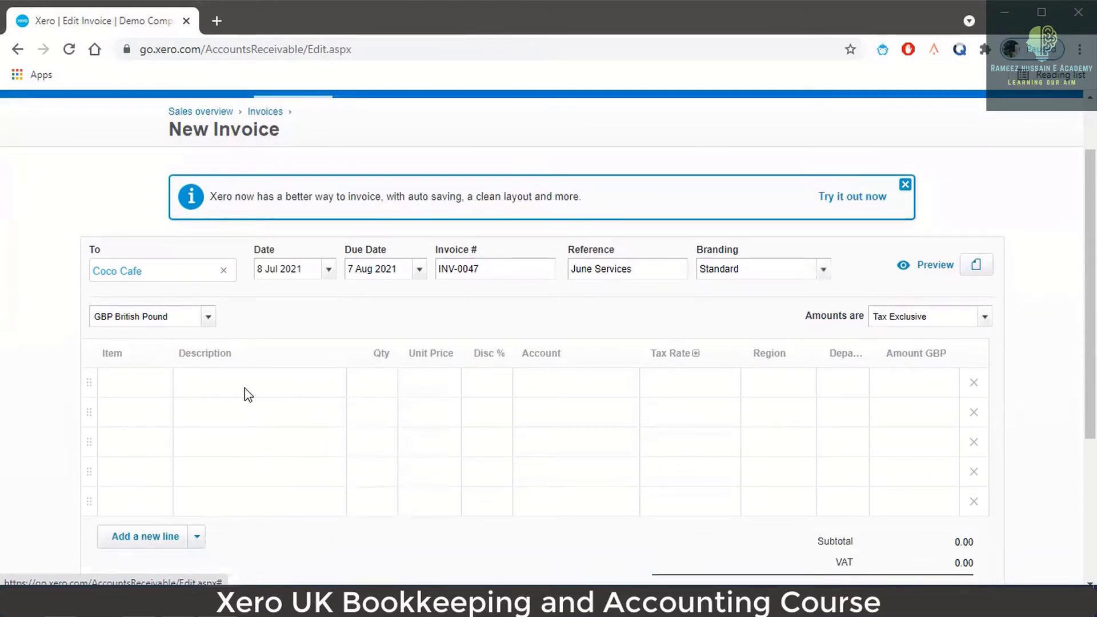
{"action": "left_click", "coordinate": [163, 387]}
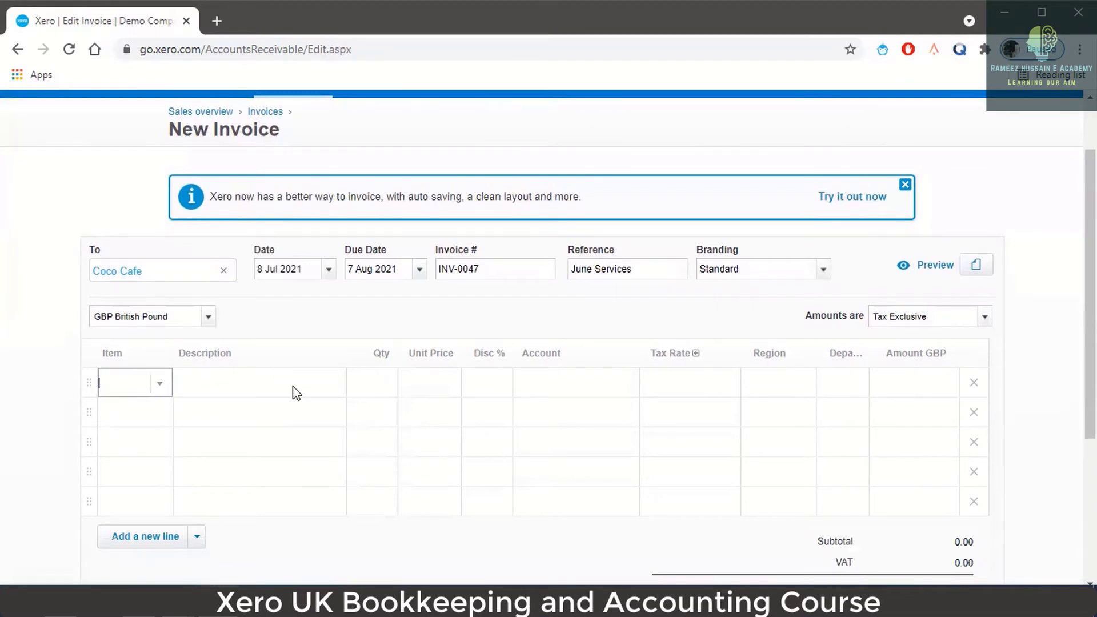
{"action": "left_click", "coordinate": [164, 387]}
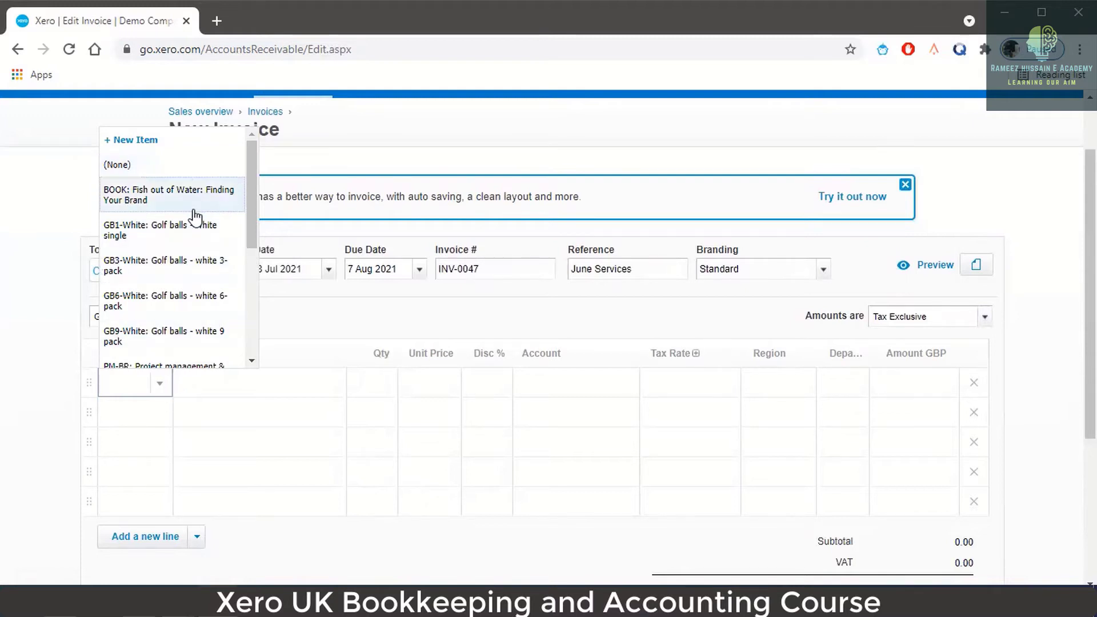
{"action": "scroll", "coordinate": [194, 243], "scroll_direction": "down", "scroll_amount": 2}
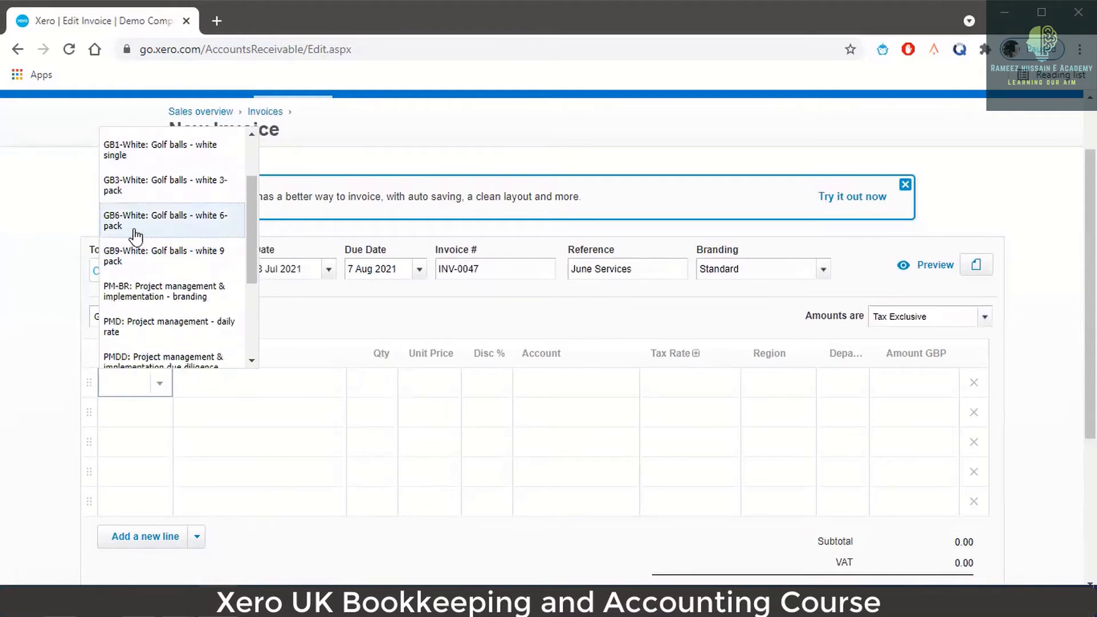
{"action": "scroll", "coordinate": [171, 234], "scroll_direction": "up", "scroll_amount": 2}
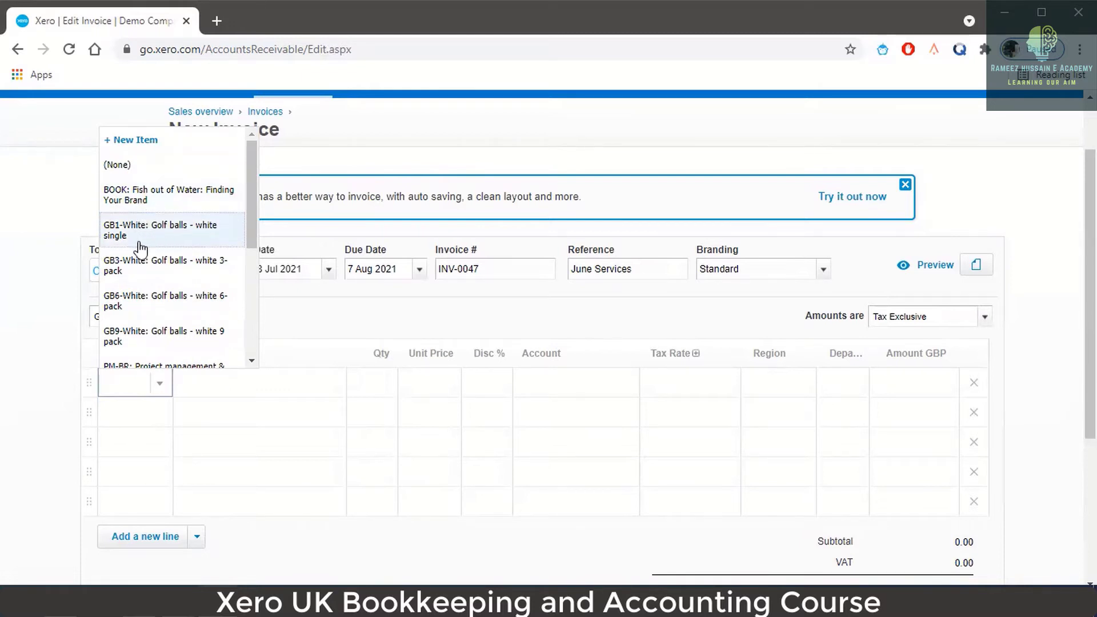
{"action": "scroll", "coordinate": [142, 276], "scroll_direction": "down", "scroll_amount": 2}
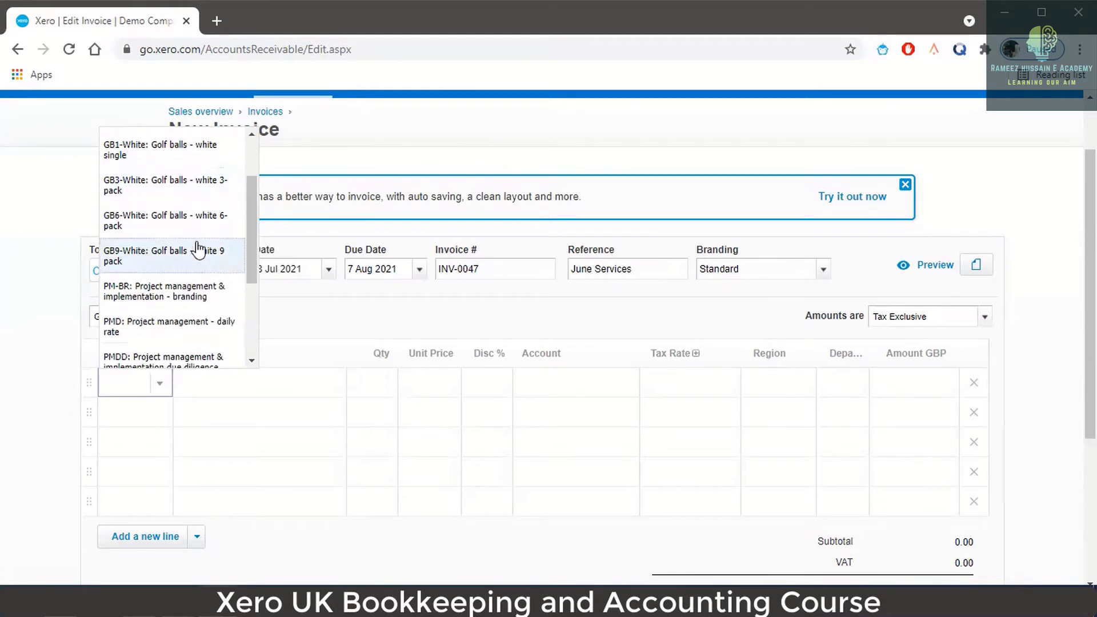
{"action": "scroll", "coordinate": [186, 279], "scroll_direction": "down", "scroll_amount": 2}
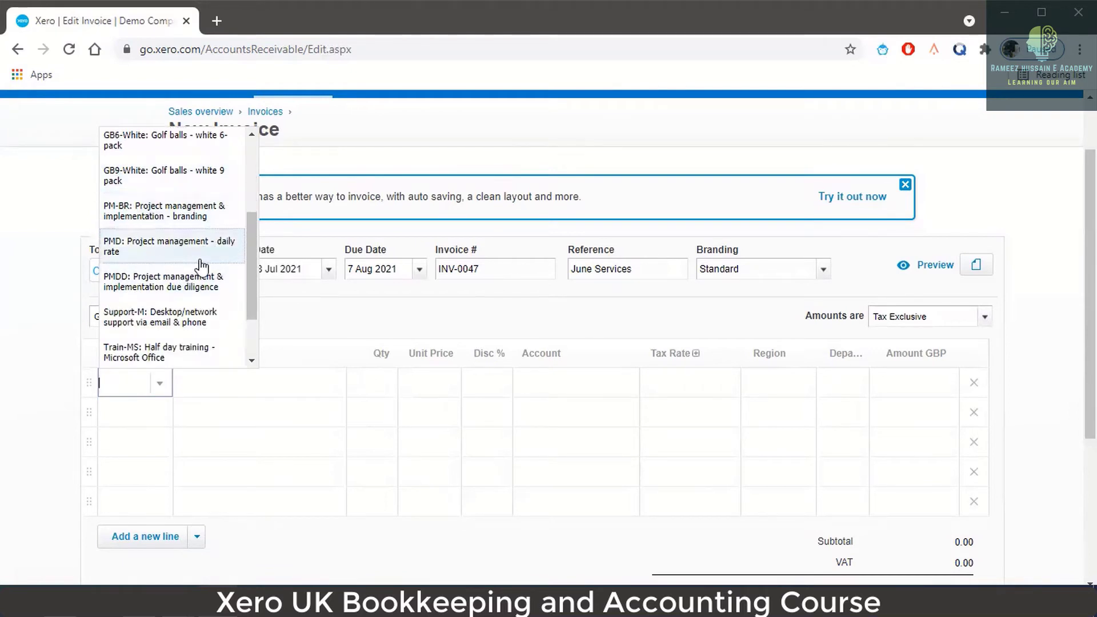
{"action": "scroll", "coordinate": [172, 280], "scroll_direction": "down", "scroll_amount": 2}
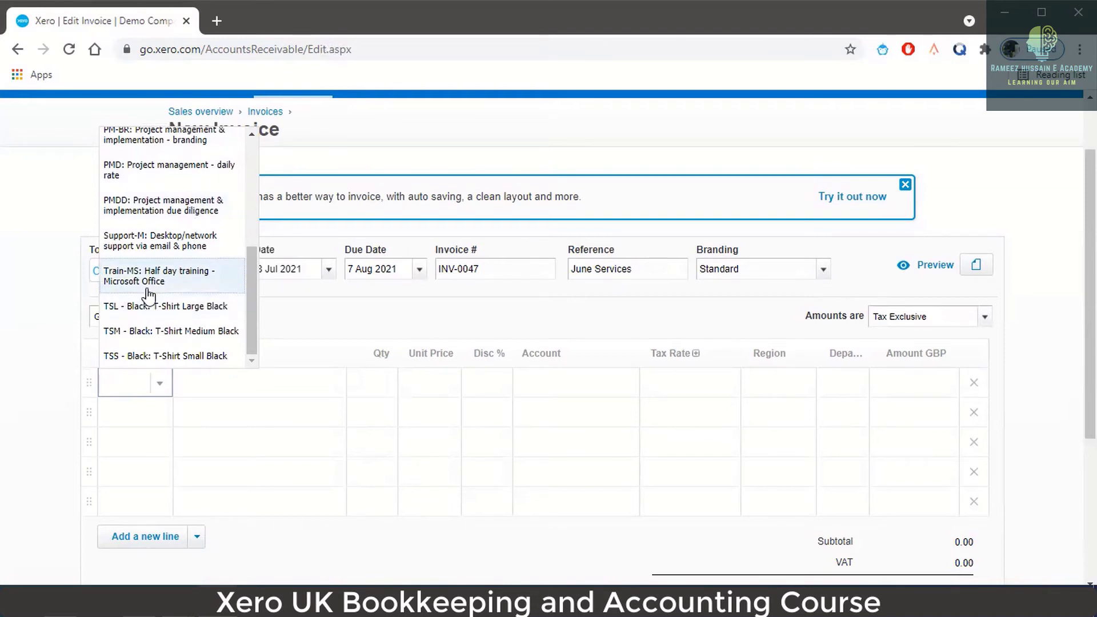
{"action": "left_click", "coordinate": [199, 289]}
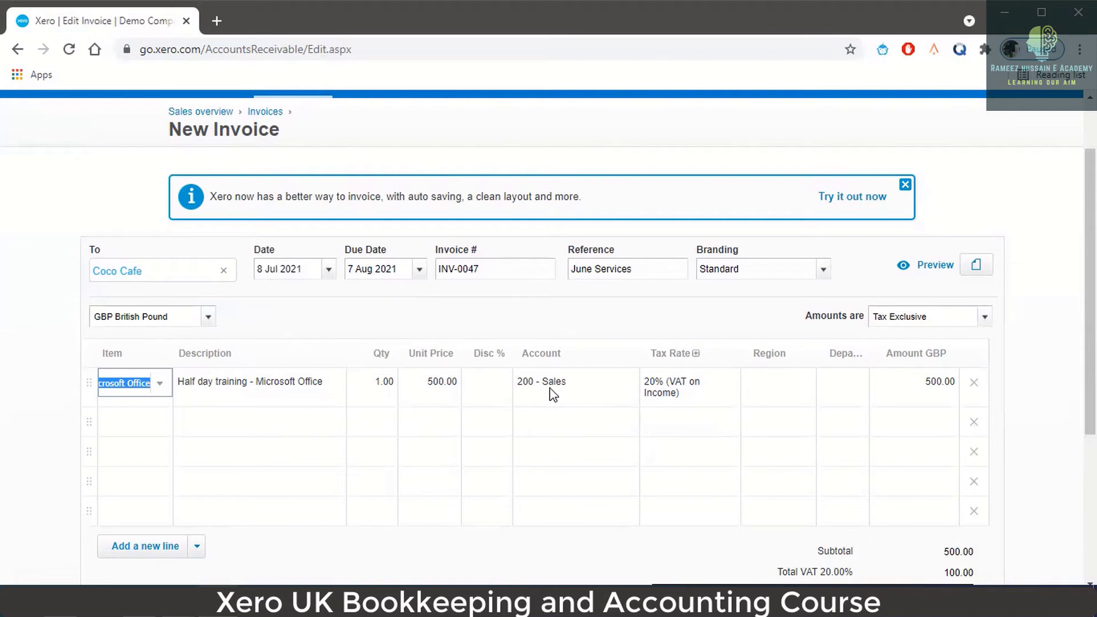
- Open Products and services in a duplicate of the invoice's browser tab and examine the item codes, names and prices
{"action": "right_click", "coordinate": [131, 28]}
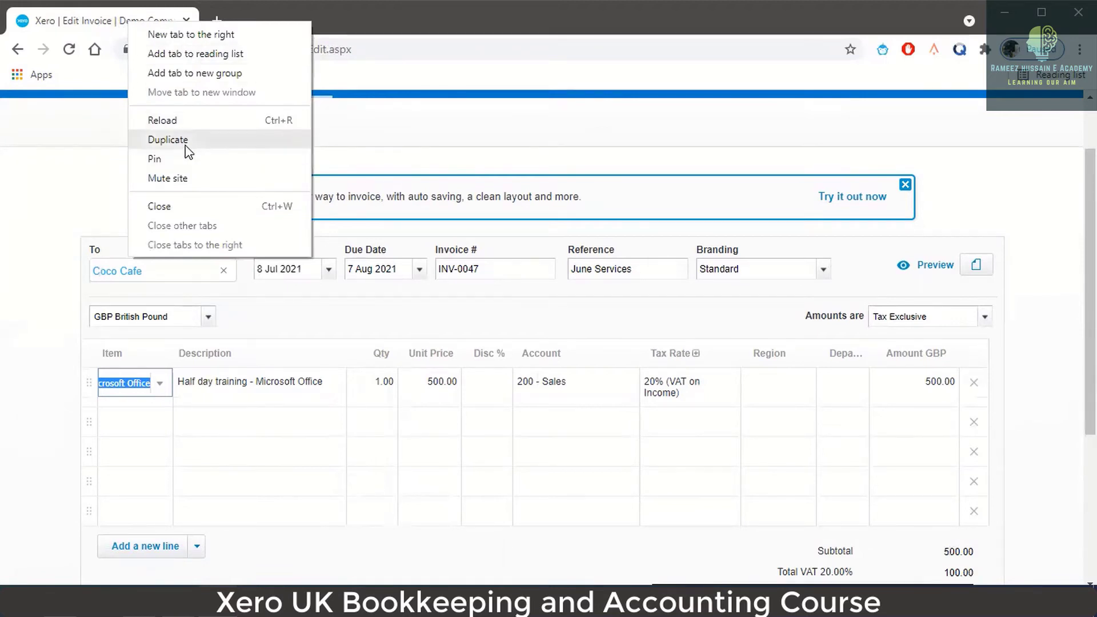
{"action": "left_click", "coordinate": [168, 140]}
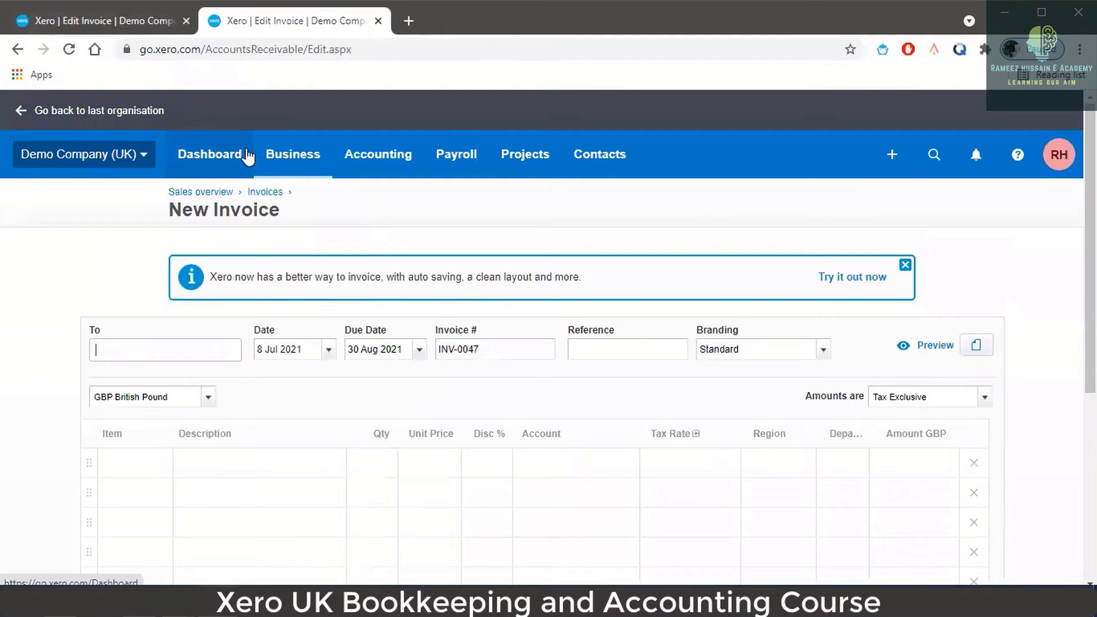
{"action": "left_click", "coordinate": [291, 150]}
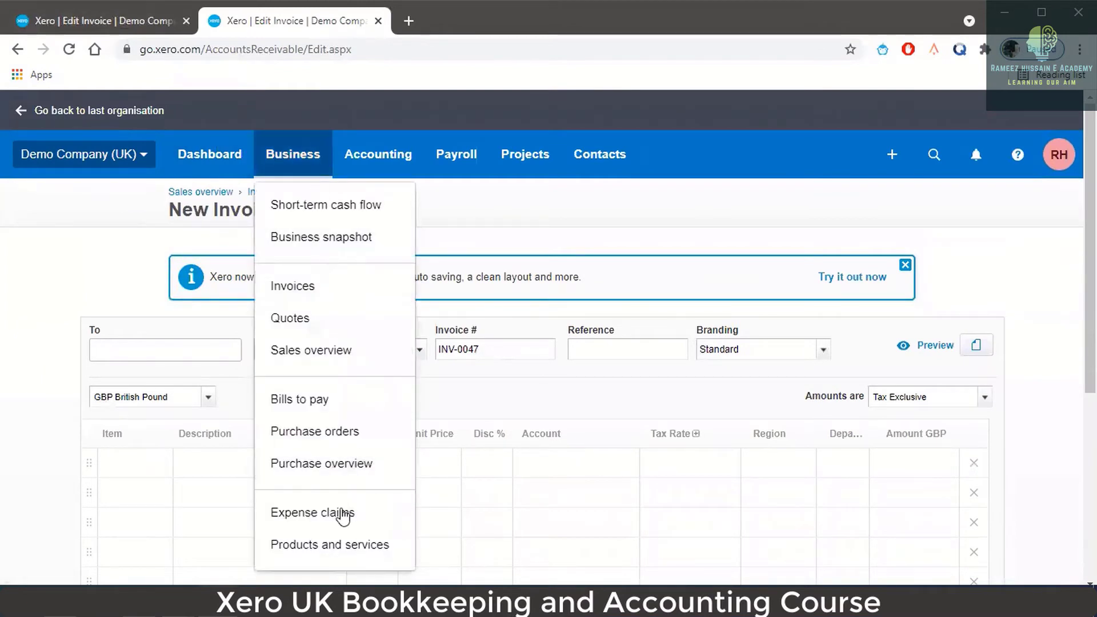
{"action": "left_click", "coordinate": [324, 546]}
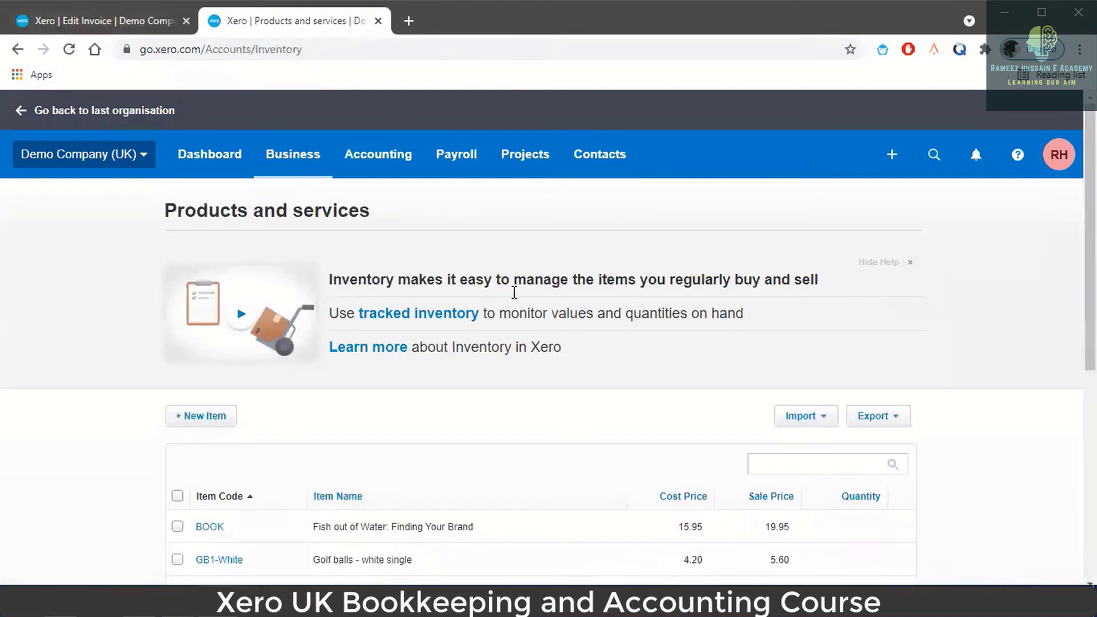
{"action": "scroll", "coordinate": [430, 320], "scroll_direction": "down", "scroll_amount": 4}
{"action": "scroll", "coordinate": [430, 326], "scroll_direction": "down", "scroll_amount": 1}
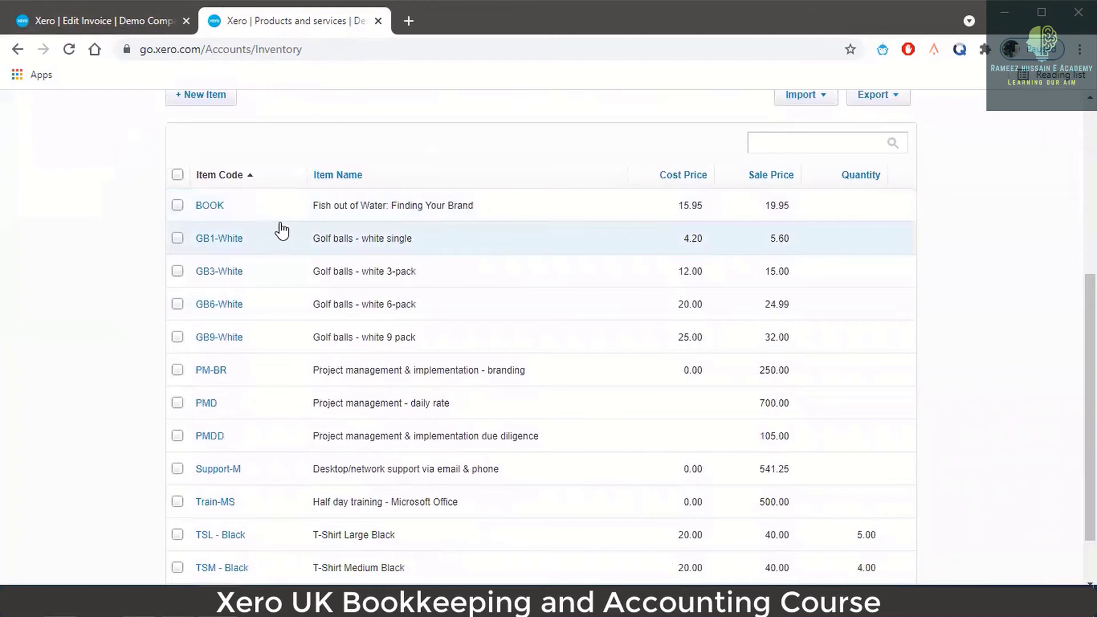
- Compare the Train-MS item's sale price in Products and services with the first invoice line and the invoice totals
{"action": "scroll", "coordinate": [283, 252], "scroll_direction": "down", "scroll_amount": 1}
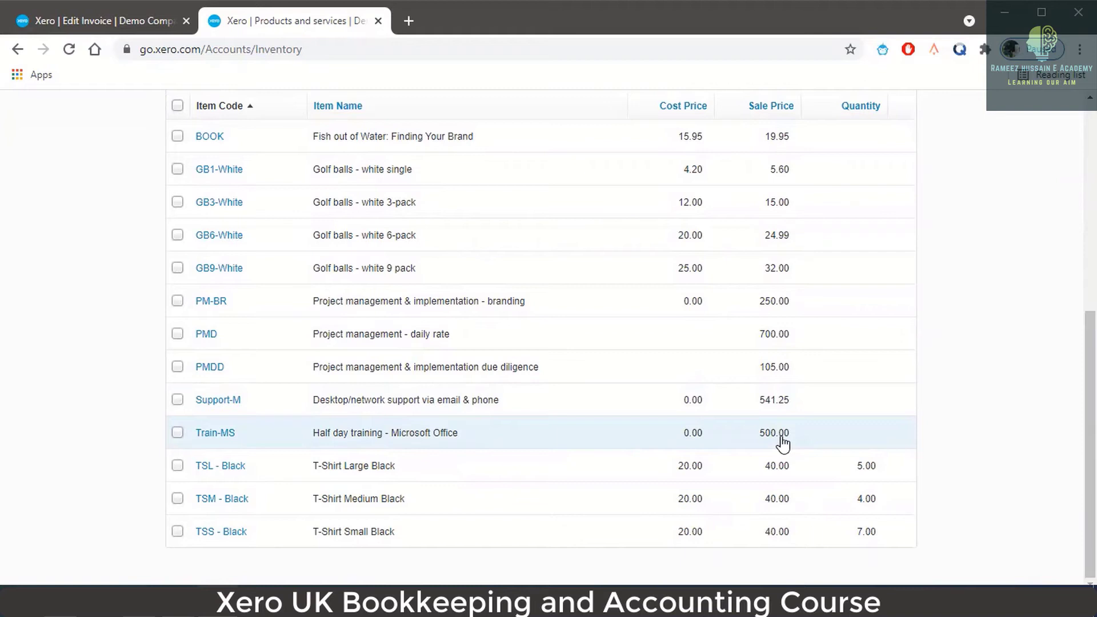
{"action": "left_click", "coordinate": [106, 12]}
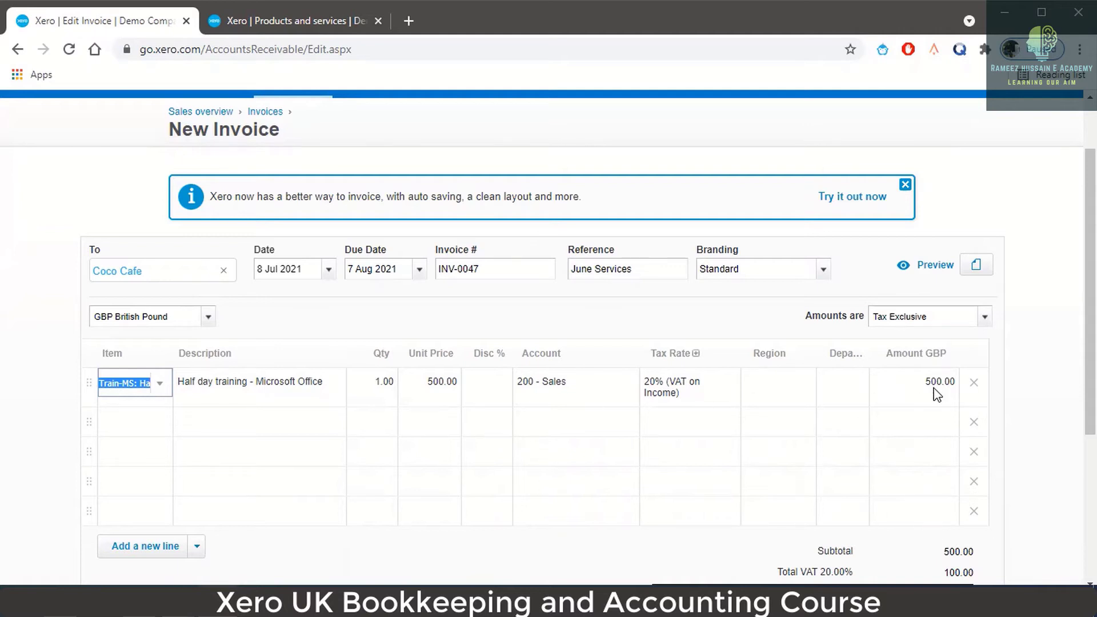
{"action": "scroll", "coordinate": [937, 395], "scroll_direction": "down", "scroll_amount": 1}
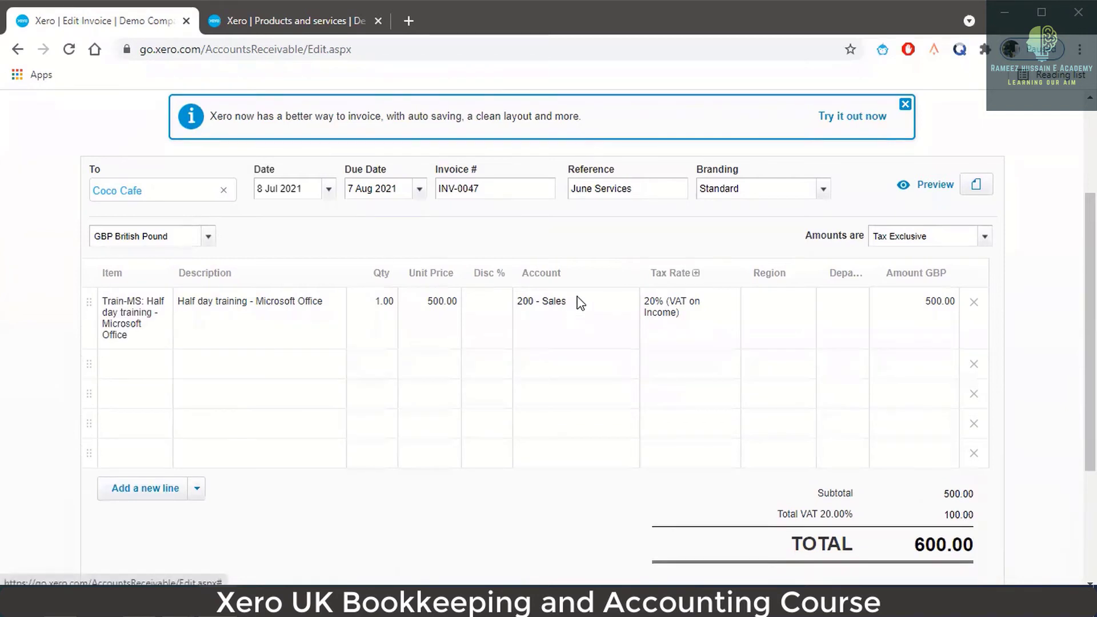
{"action": "scroll", "coordinate": [412, 279], "scroll_direction": "up", "scroll_amount": 3}
- Open the Chart of accounts in the second browser tab and examine its Revenue accounts
{"action": "left_click", "coordinate": [327, 22]}
{"action": "scroll", "coordinate": [355, 123], "scroll_direction": "up", "scroll_amount": 5}
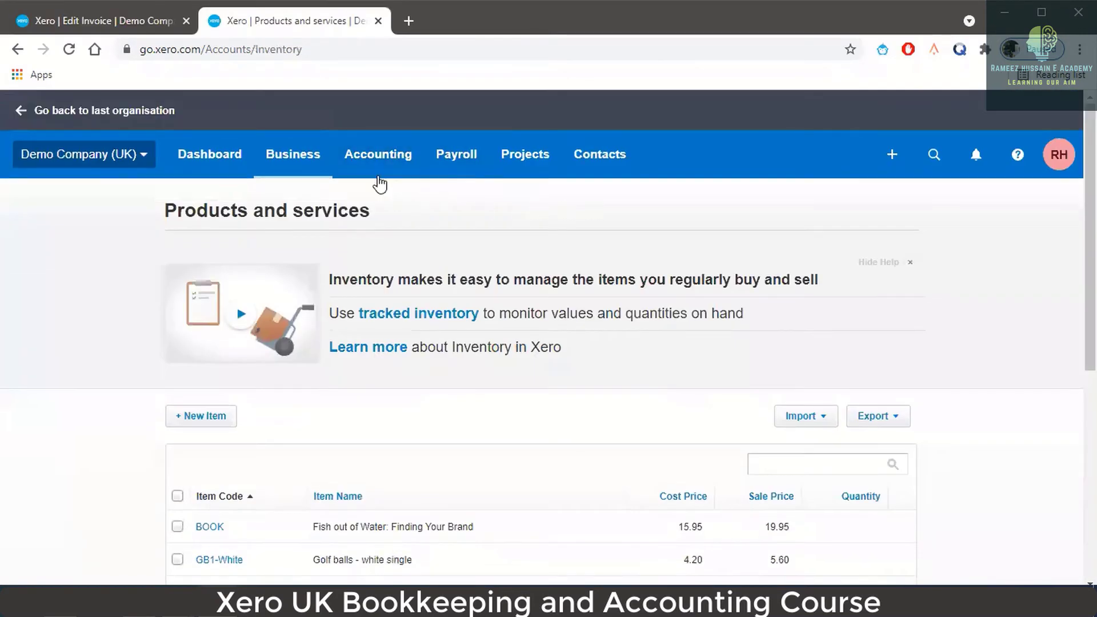
{"action": "left_click", "coordinate": [308, 170]}
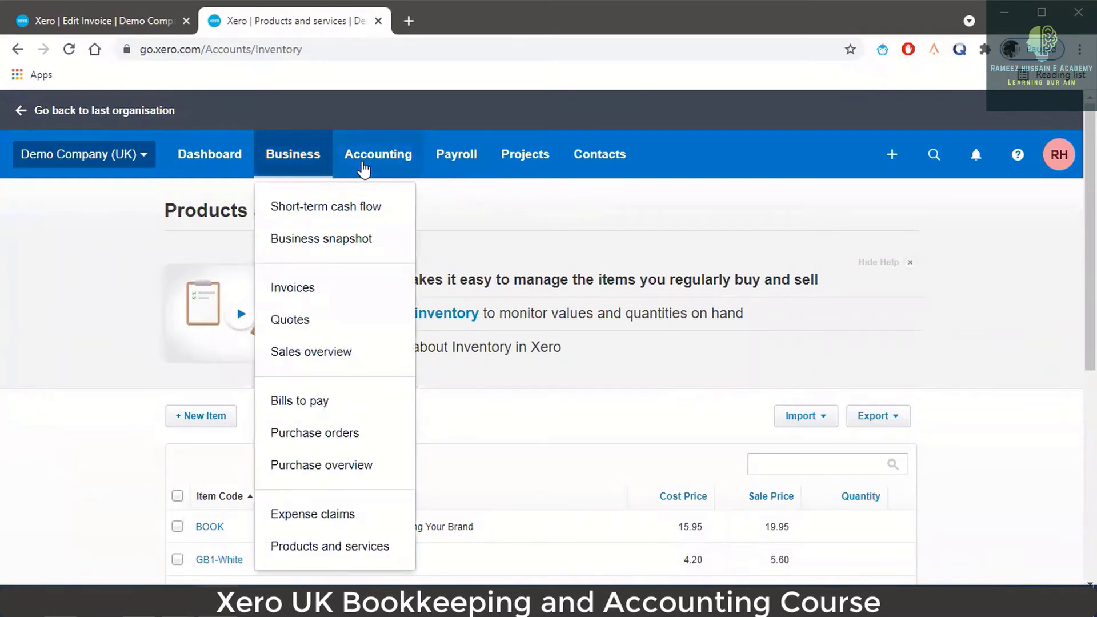
{"action": "left_click", "coordinate": [364, 170]}
{"action": "scroll", "coordinate": [449, 440], "scroll_direction": "down", "scroll_amount": 3}
{"action": "left_click", "coordinate": [452, 434]}
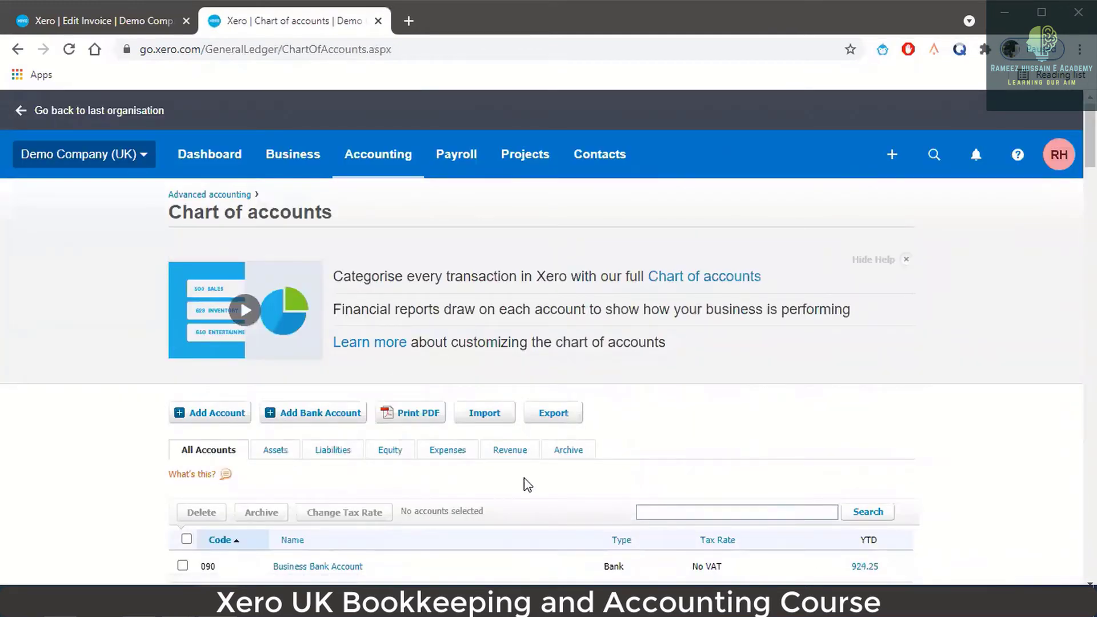
{"action": "left_click", "coordinate": [510, 452]}
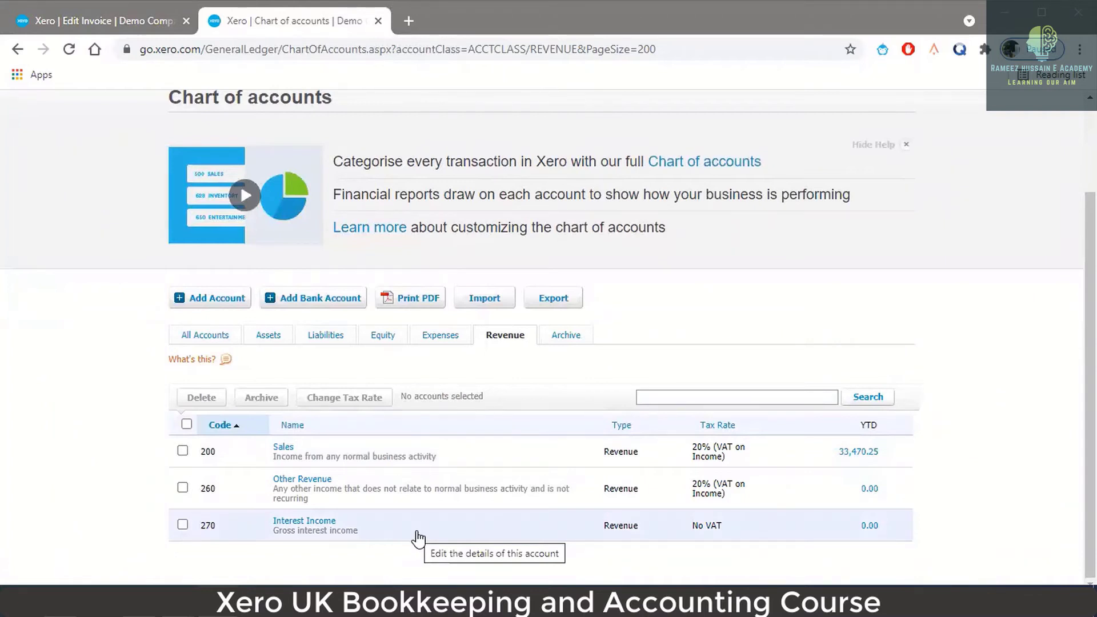
- Return to the new invoice and try 260 - Other Revenue, then 270 - Interest Income as the first line's account
{"action": "left_click", "coordinate": [121, 9]}
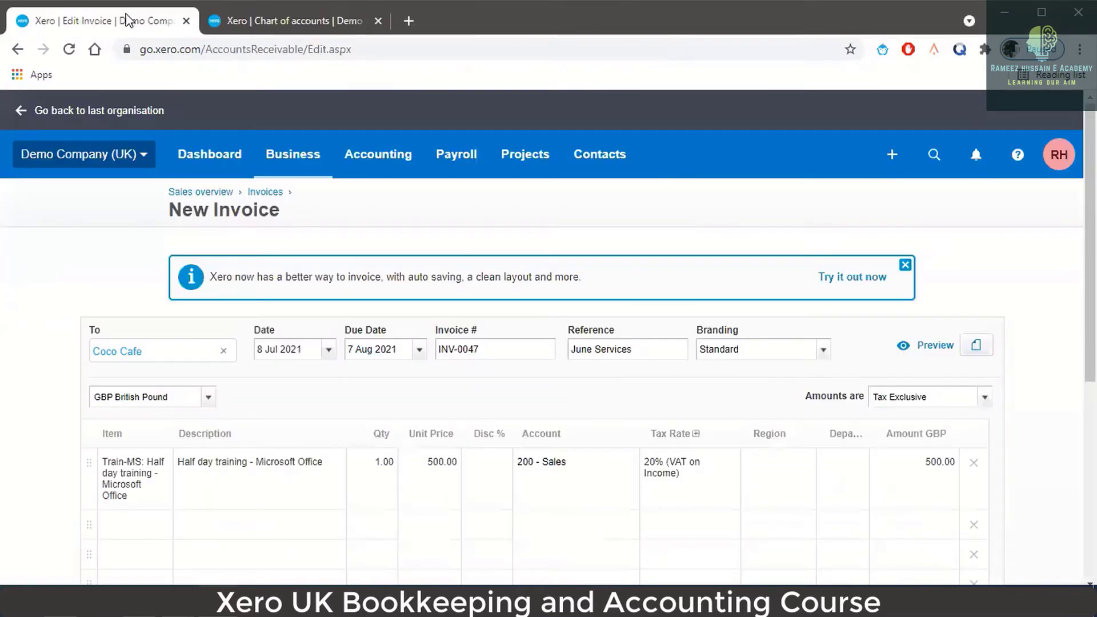
{"action": "left_click", "coordinate": [554, 464]}
{"action": "left_click", "coordinate": [627, 465]}
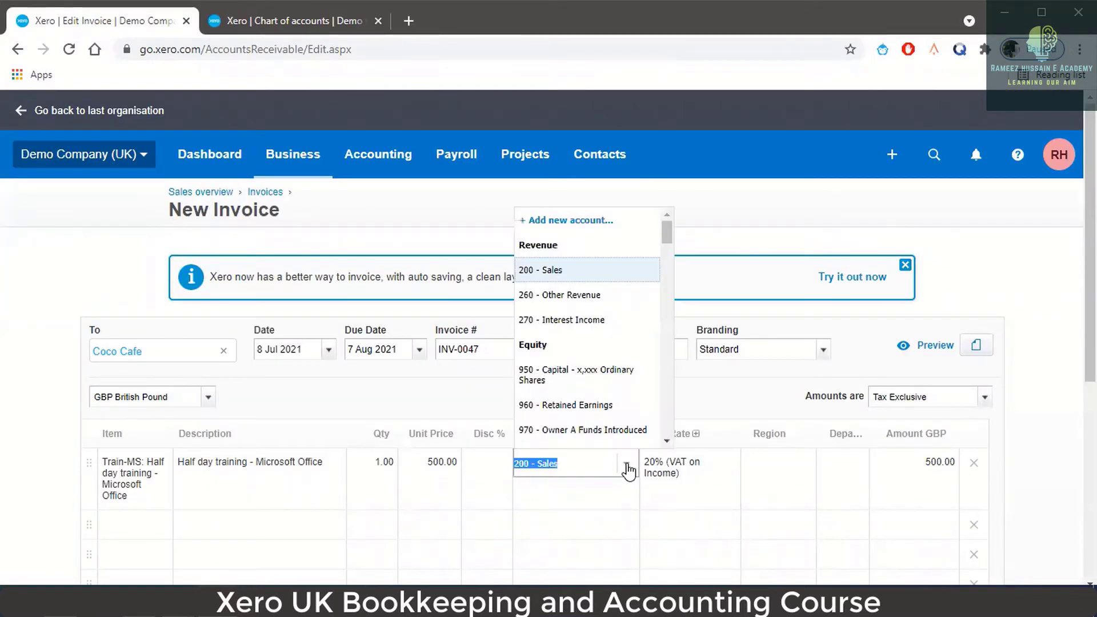
{"action": "left_click", "coordinate": [588, 296]}
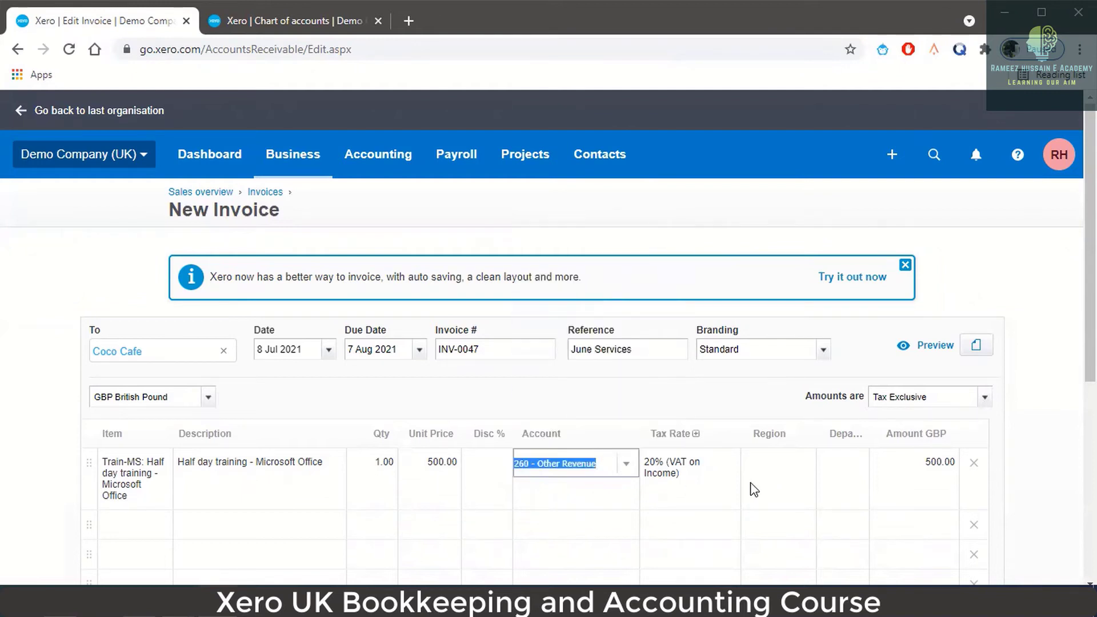
{"action": "left_click", "coordinate": [627, 464]}
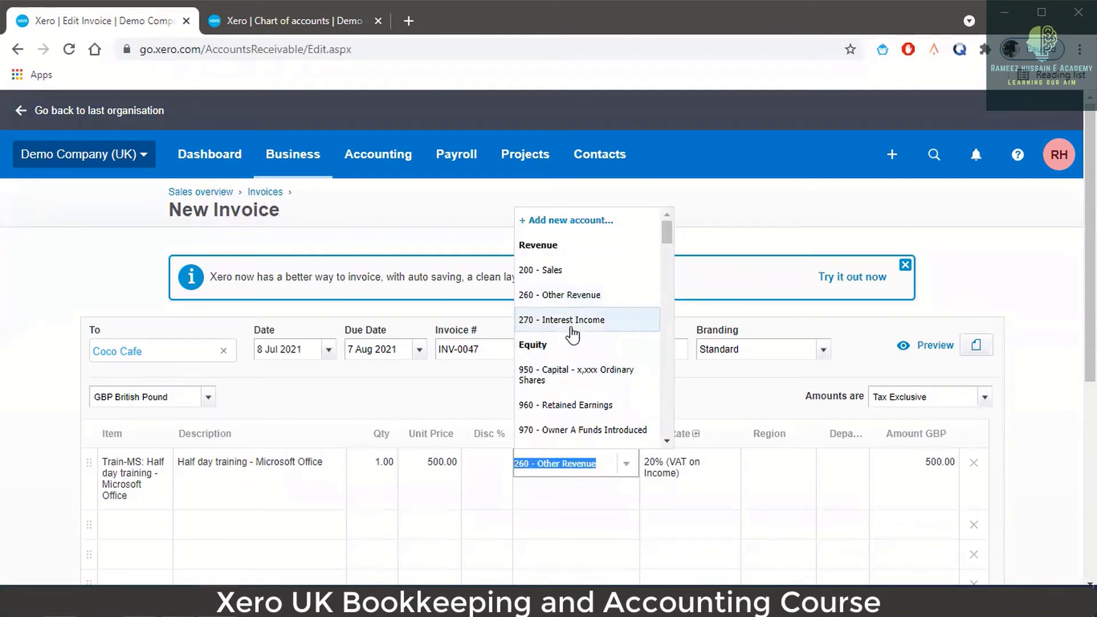
{"action": "left_click", "coordinate": [572, 329]}
- Review the tax rates available for the first invoice line and keep 20% (VAT on Income)
{"action": "left_click", "coordinate": [709, 486]}
{"action": "left_click", "coordinate": [608, 486]}
{"action": "left_click", "coordinate": [709, 465]}
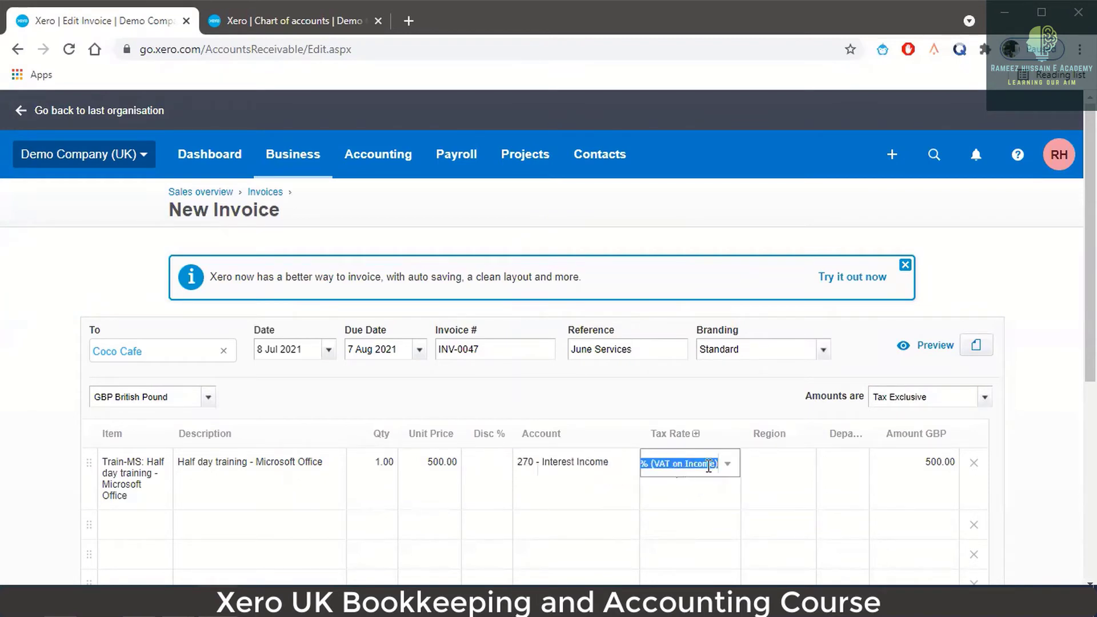
{"action": "left_click", "coordinate": [728, 468]}
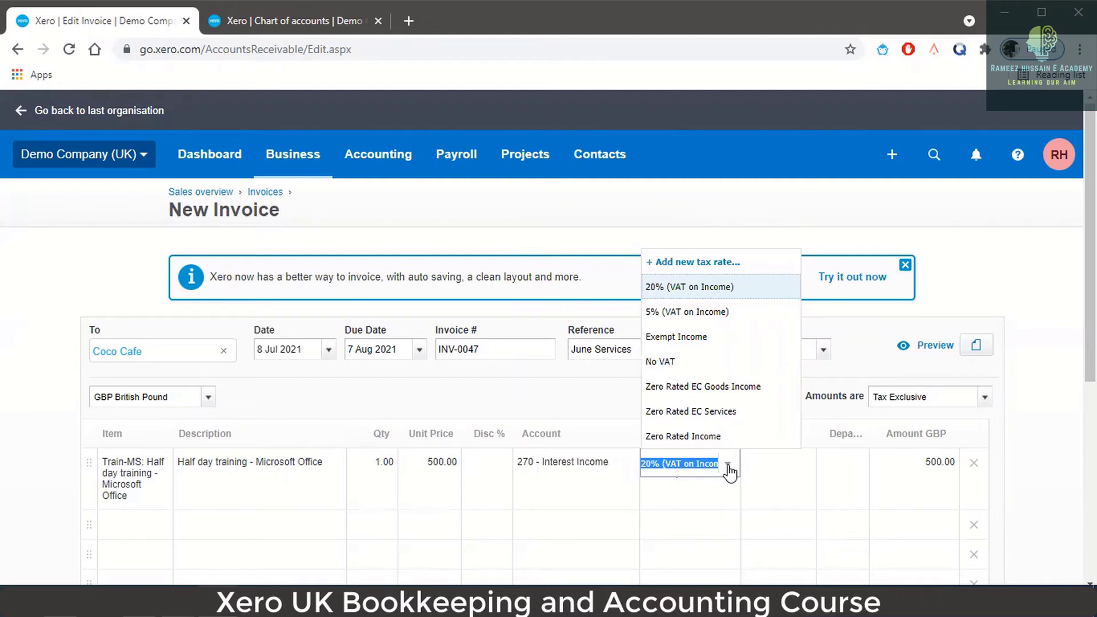
{"action": "left_click", "coordinate": [728, 467]}
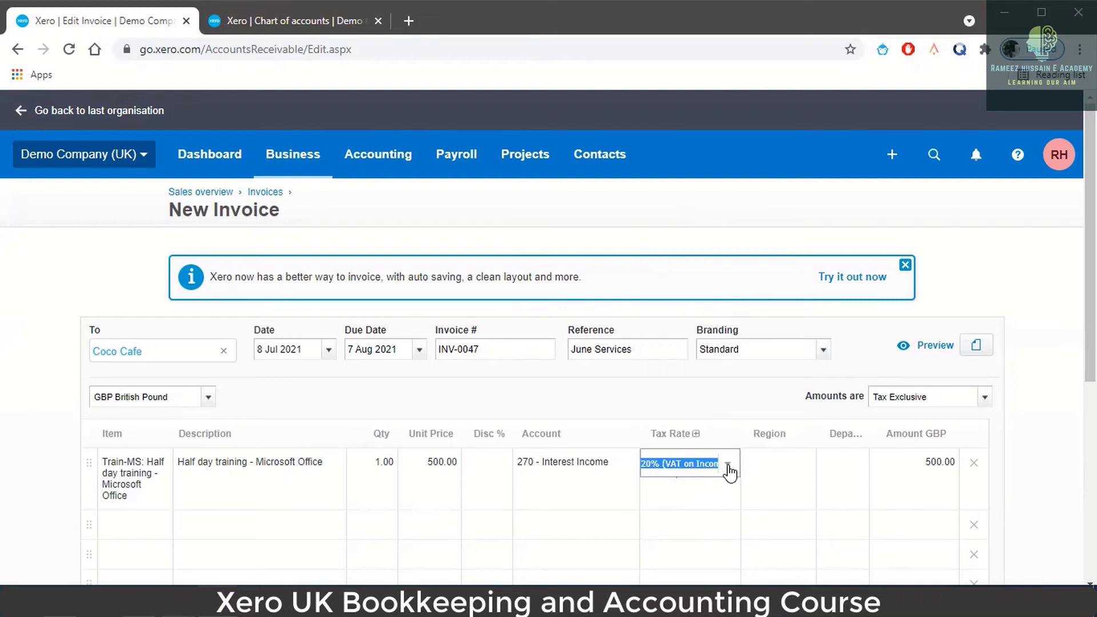
{"action": "left_click", "coordinate": [728, 468]}
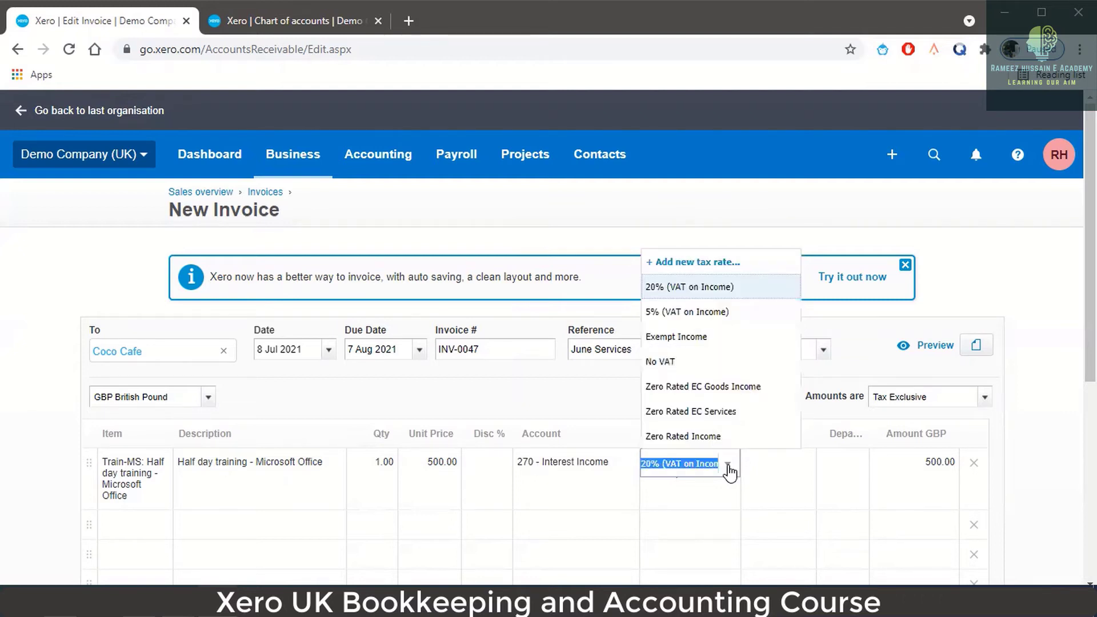
{"action": "left_click", "coordinate": [698, 291]}
- Set the first invoice line's account to 200 - Sales, leaving its region empty
{"action": "left_click", "coordinate": [632, 469]}
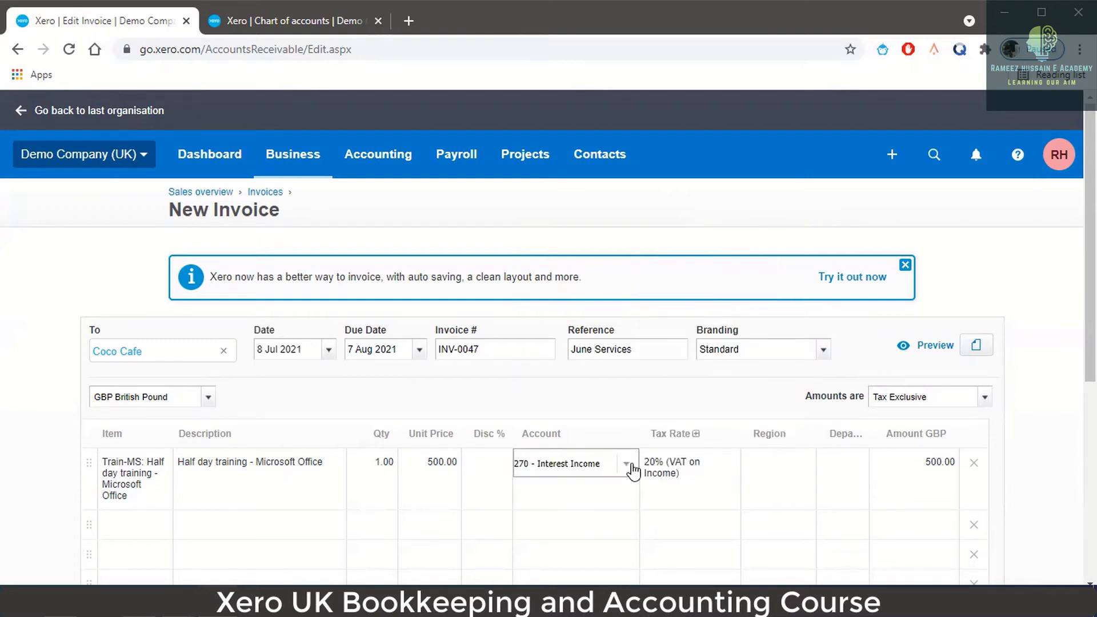
{"action": "left_click", "coordinate": [629, 466]}
{"action": "left_click", "coordinate": [577, 276]}
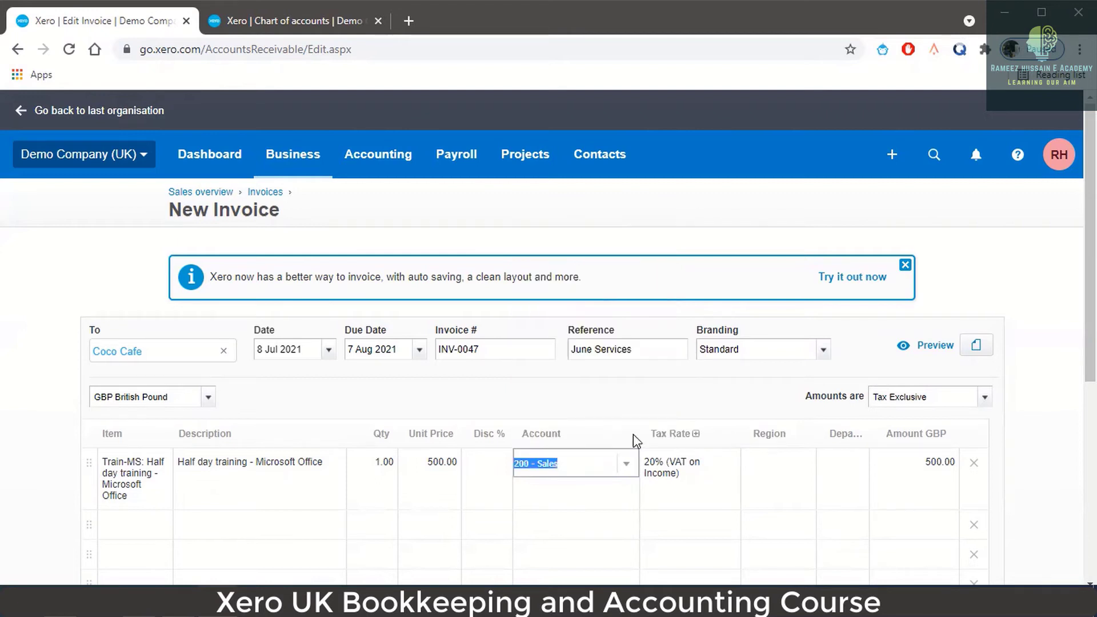
{"action": "left_click", "coordinate": [690, 483]}
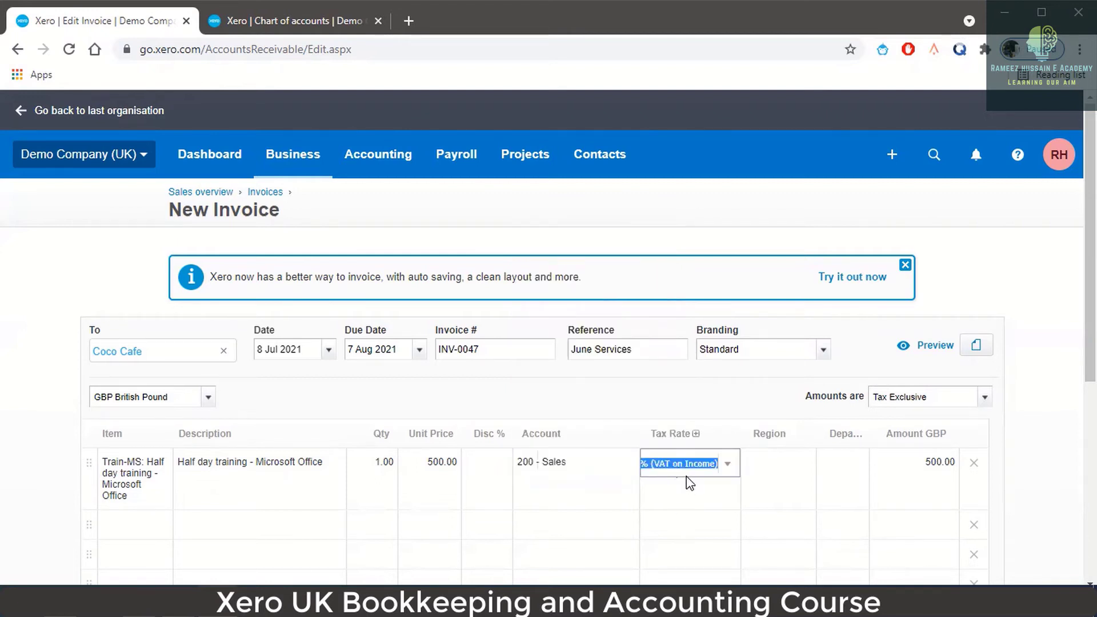
{"action": "left_click", "coordinate": [779, 490]}
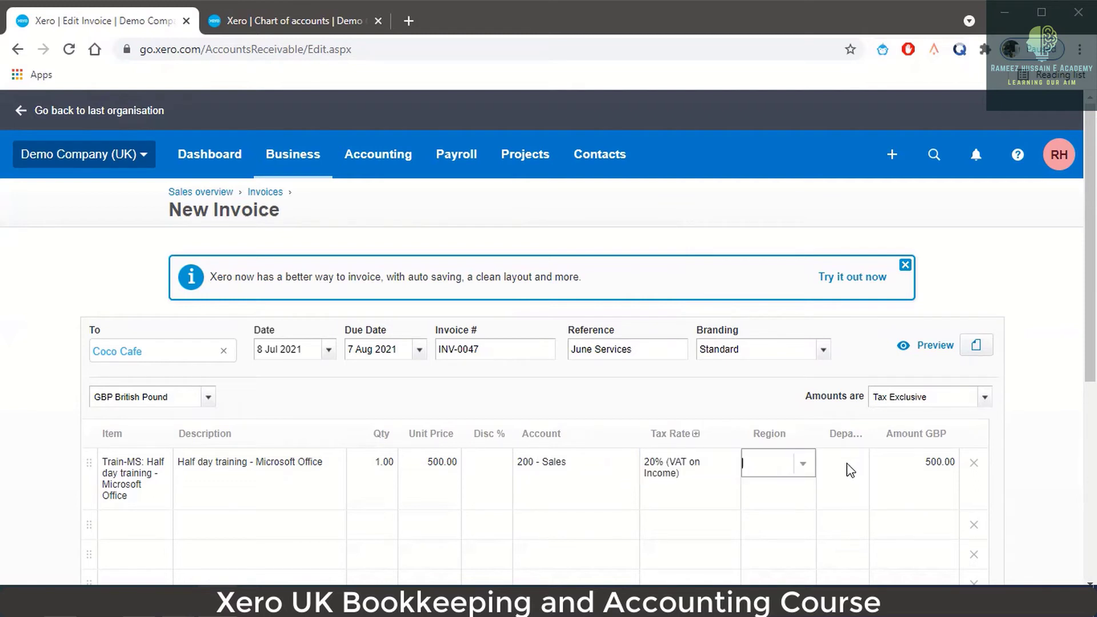
- Try treating the invoice amounts as Tax Inclusive and check the effect on the VAT and total
{"action": "scroll", "coordinate": [889, 441], "scroll_direction": "down", "scroll_amount": 2}
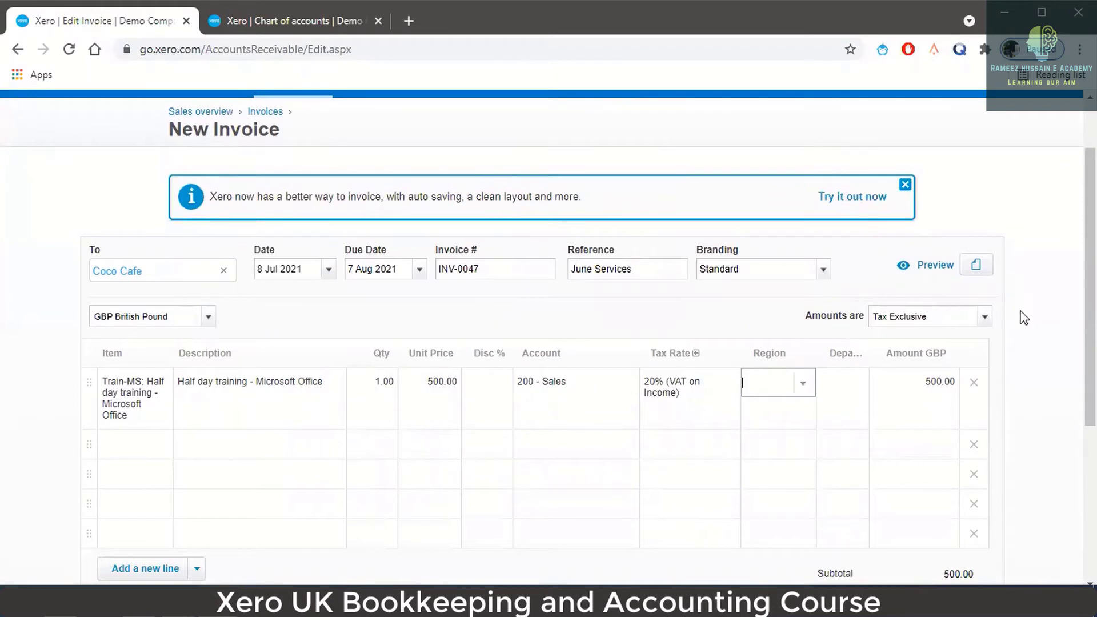
{"action": "left_click", "coordinate": [986, 319]}
{"action": "left_click", "coordinate": [987, 320]}
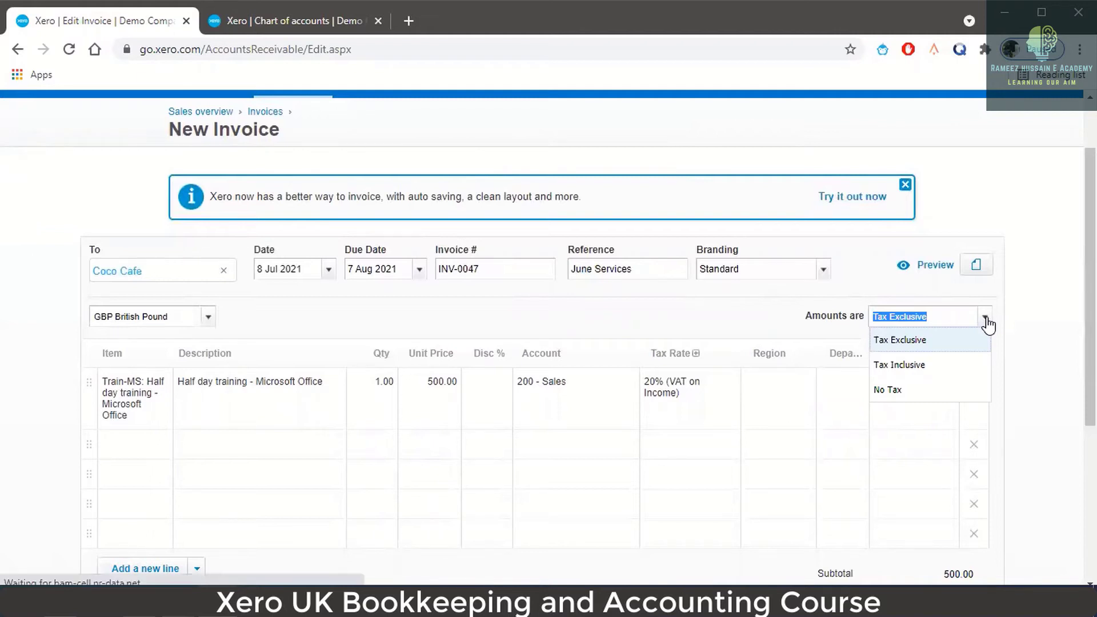
{"action": "left_click", "coordinate": [937, 371]}
{"action": "left_click", "coordinate": [795, 407]}
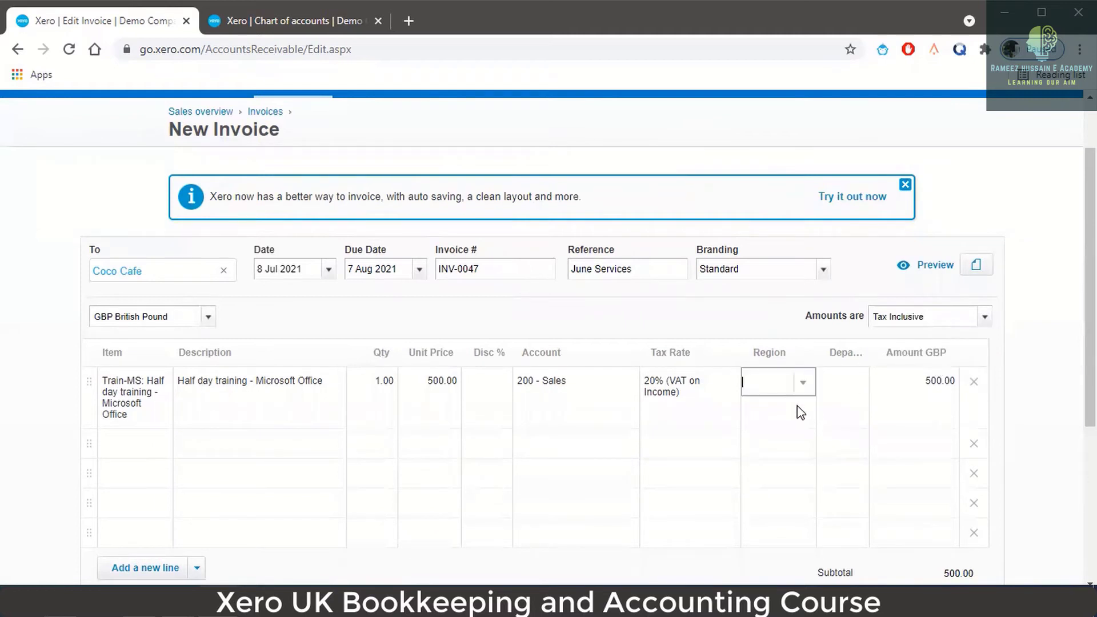
{"action": "scroll", "coordinate": [829, 412], "scroll_direction": "down", "scroll_amount": 1}
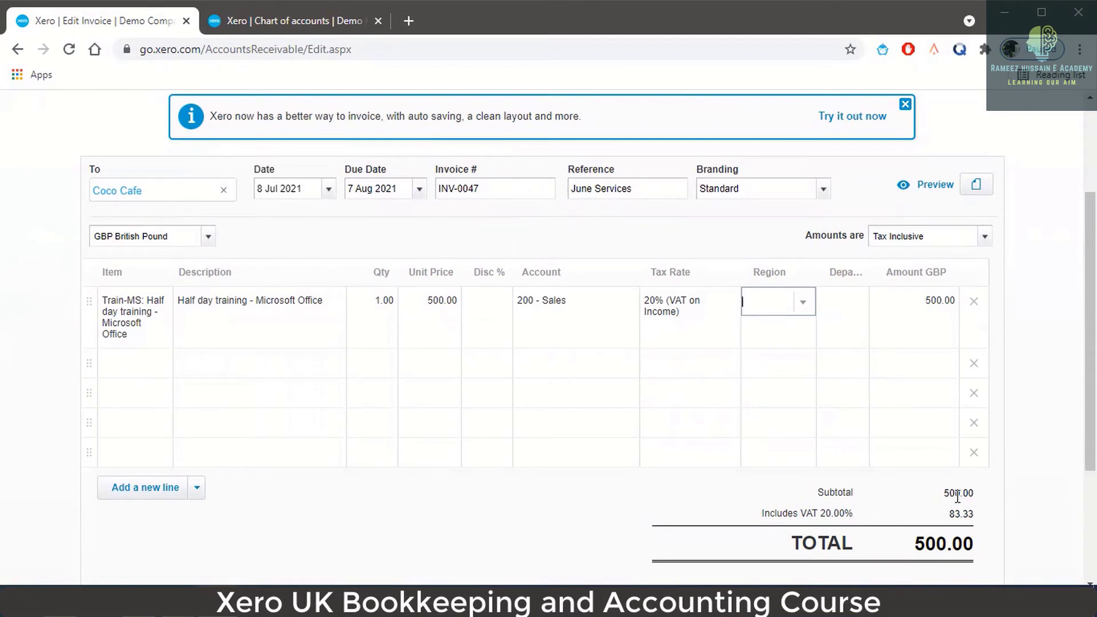
- Set the invoice amounts to Tax Exclusive and review the other tax treatment options
{"action": "left_click", "coordinate": [985, 239]}
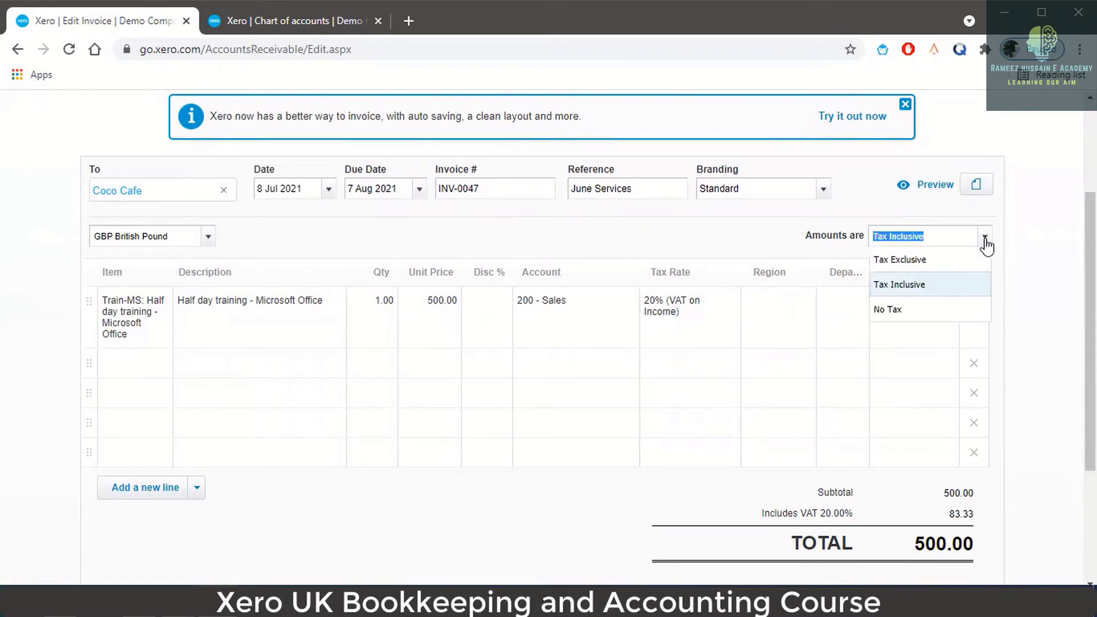
{"action": "left_click", "coordinate": [954, 260]}
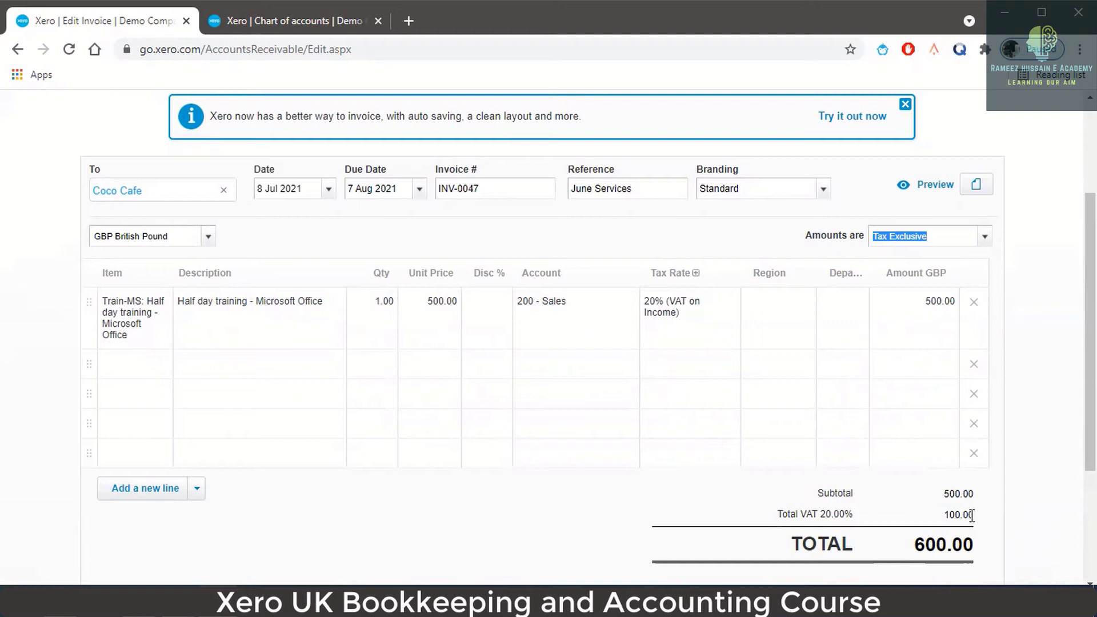
{"action": "left_click", "coordinate": [984, 239]}
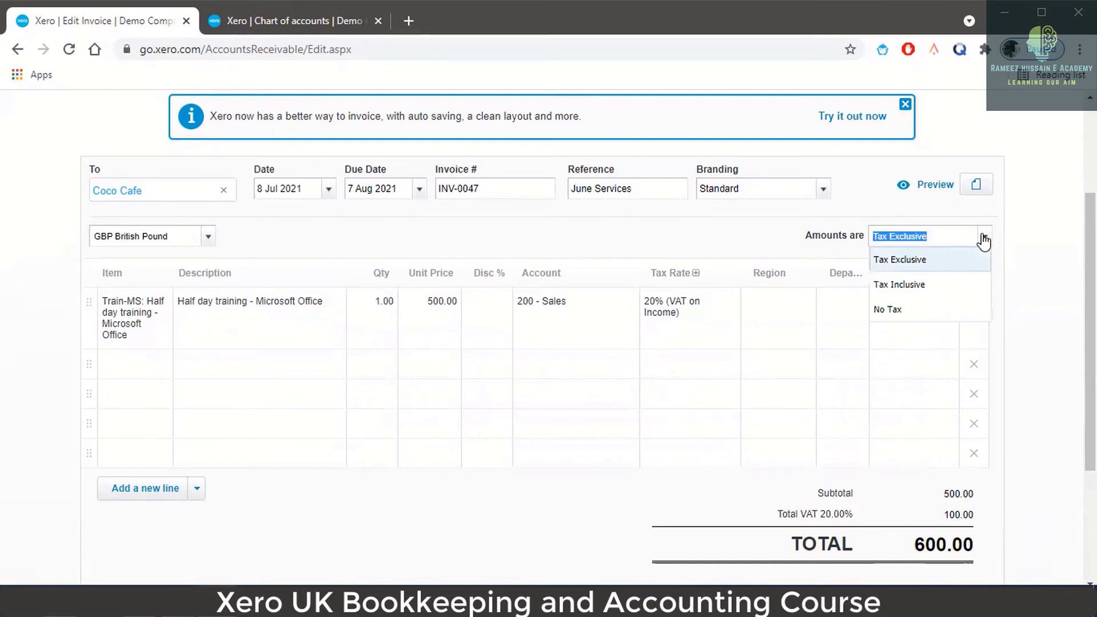
{"action": "left_click", "coordinate": [929, 266]}
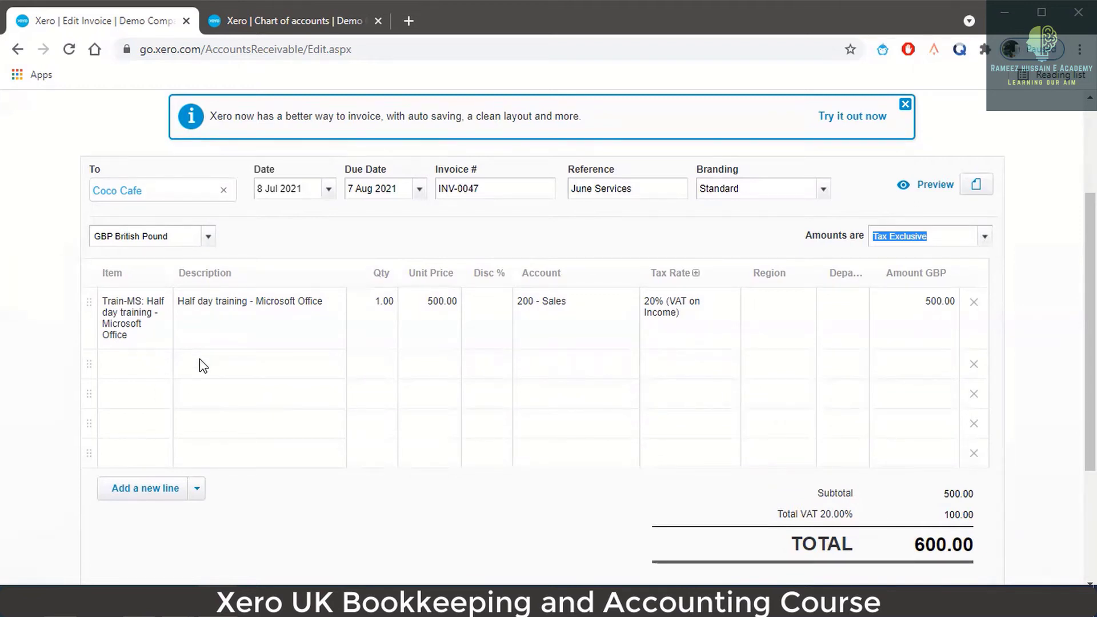
- Fill the second invoice line with the description Bradband Services, quantity 1 and unit price 200, without choosing an item
{"action": "left_click", "coordinate": [217, 369]}
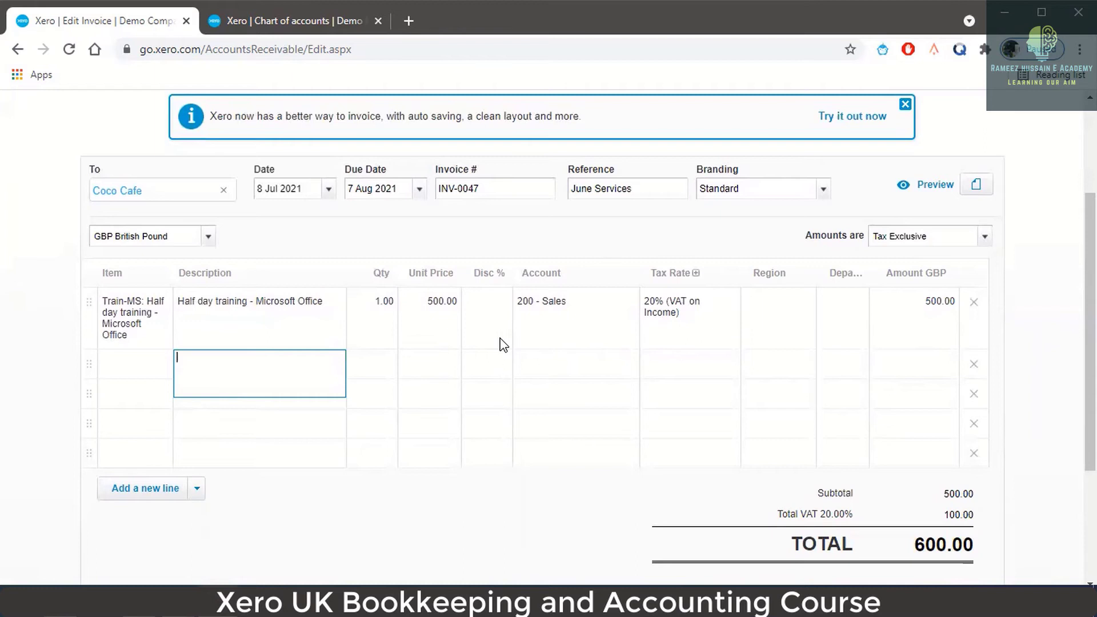
{"action": "type", "text": "Bradband Services"}
{"action": "key", "text": "Tab"}
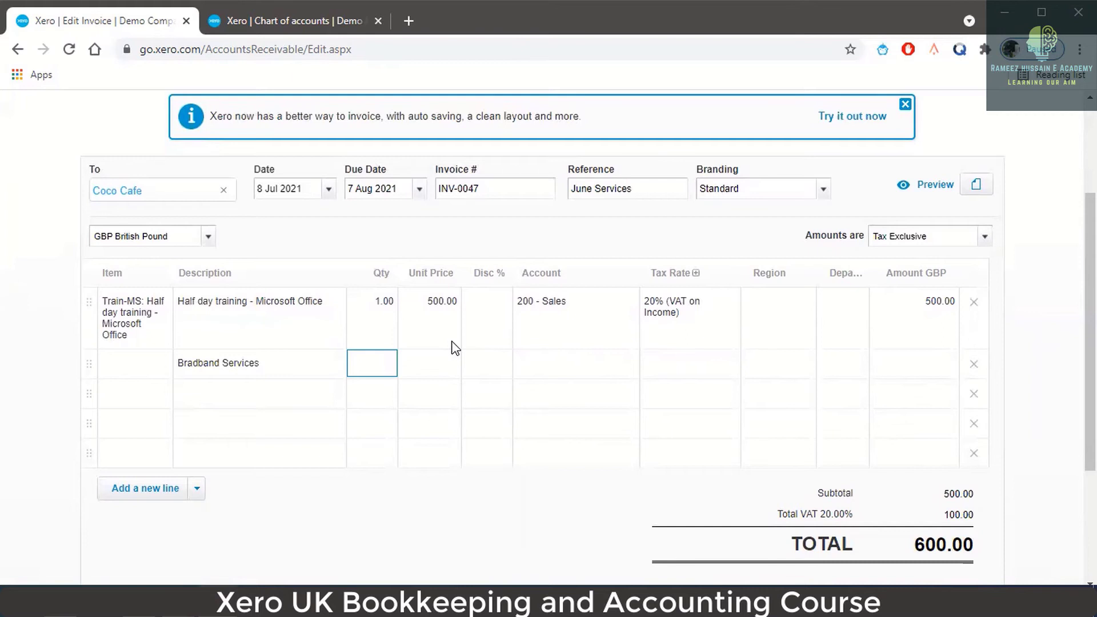
{"action": "type", "text": "1"}
{"action": "key", "text": "Tab"}
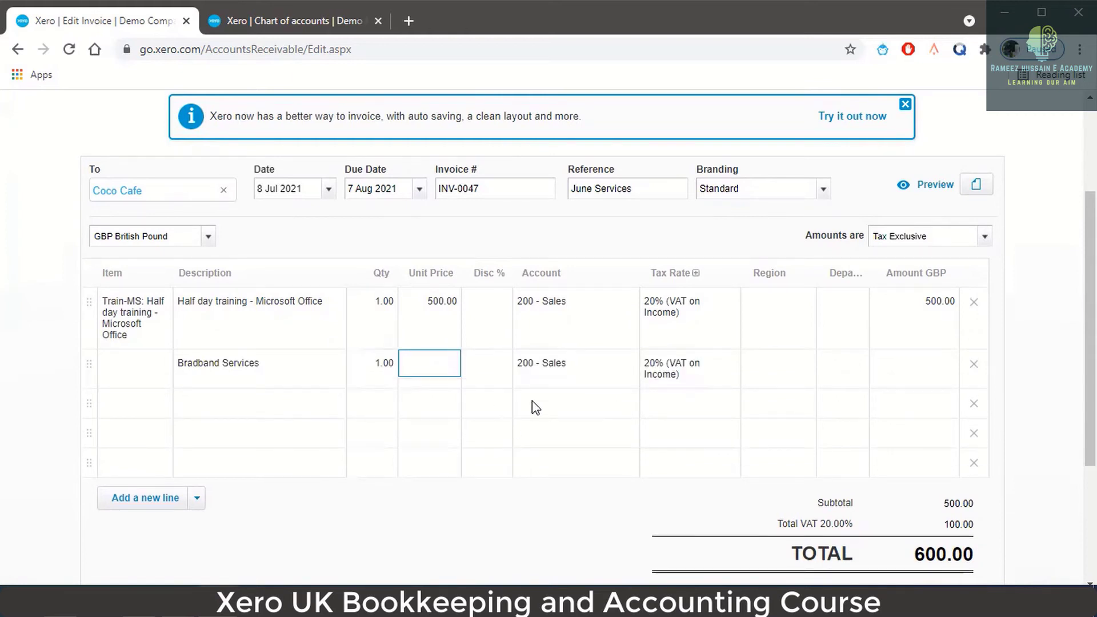
{"action": "type", "text": "200"}
{"action": "key", "text": "Tab"}
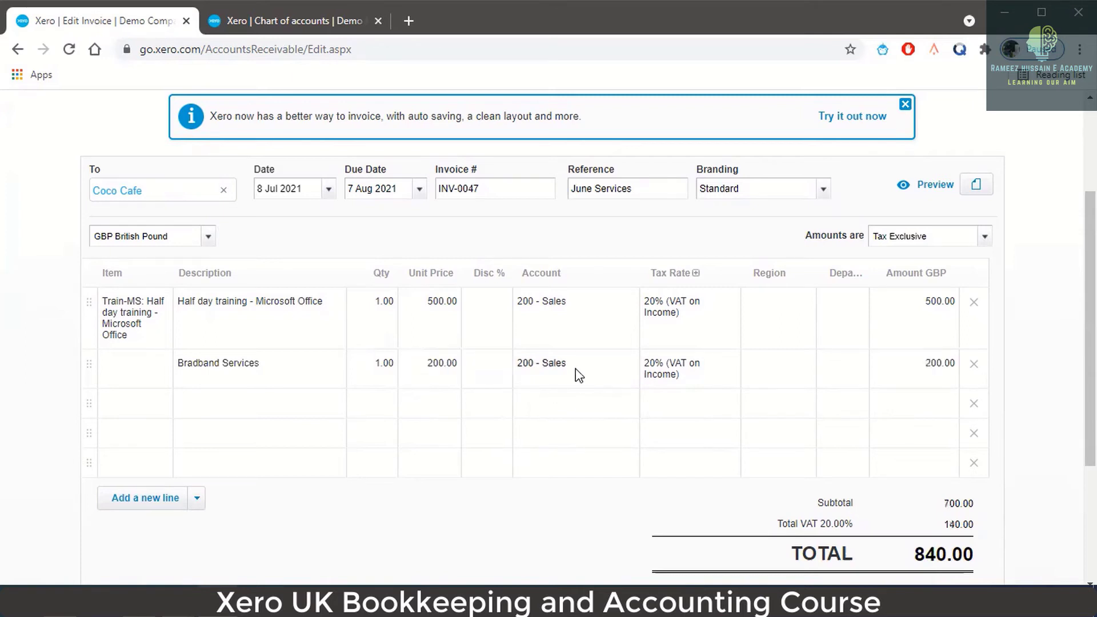
- Assign the Bradband Services line to the account 260 - Other Revenue
{"action": "left_click", "coordinate": [557, 365]}
{"action": "left_click", "coordinate": [626, 367]}
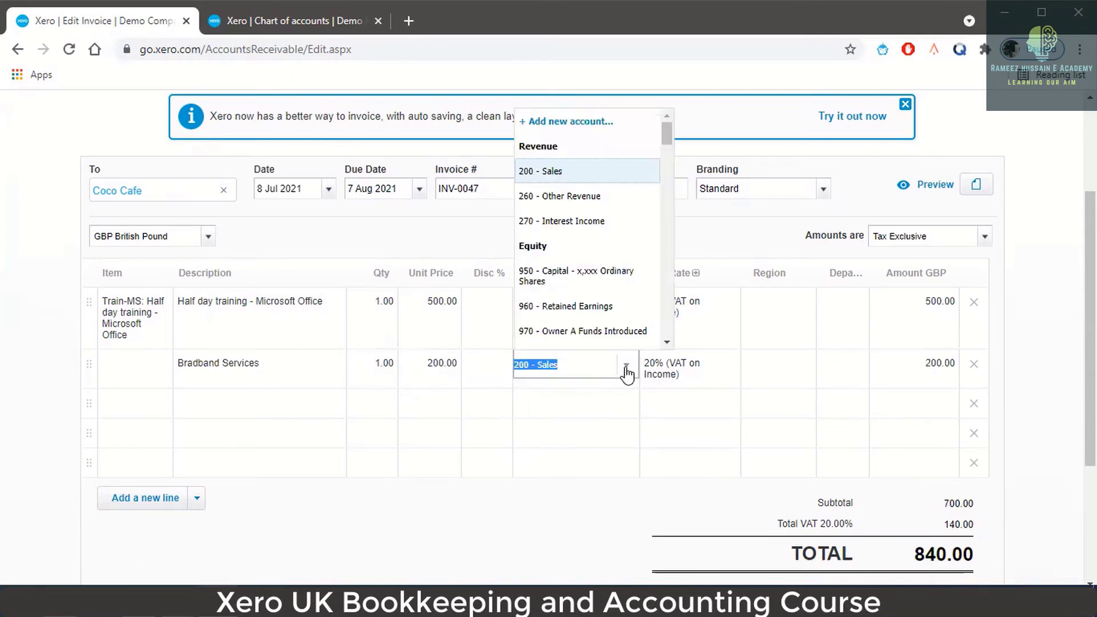
{"action": "left_click", "coordinate": [580, 198]}
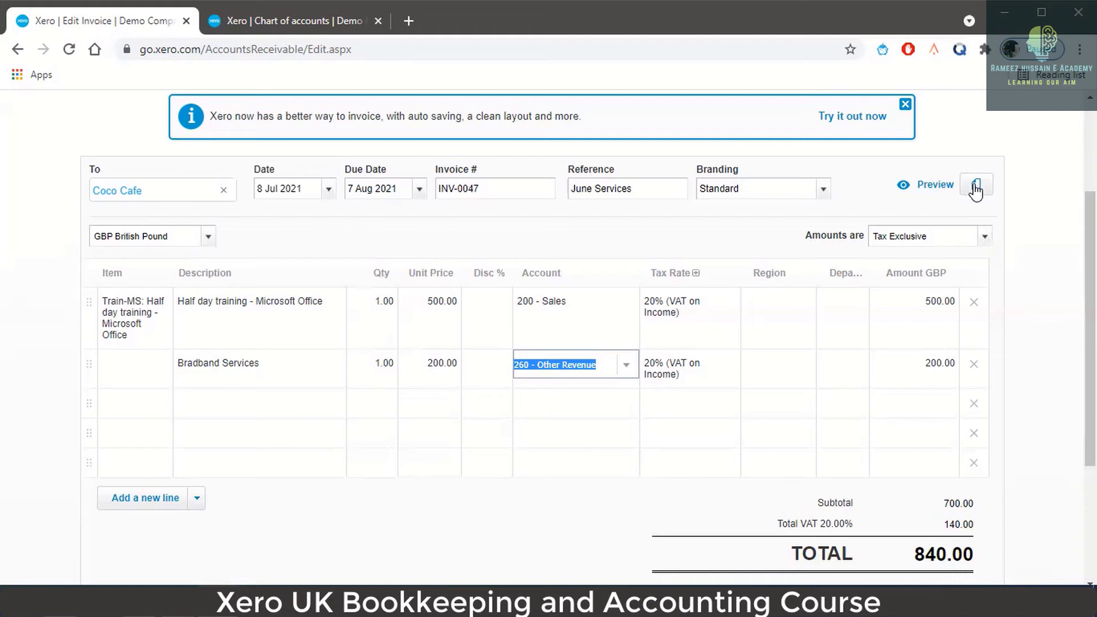
- Preview the draft invoice and examine its header details, line items and amount due
{"action": "left_click", "coordinate": [907, 192]}
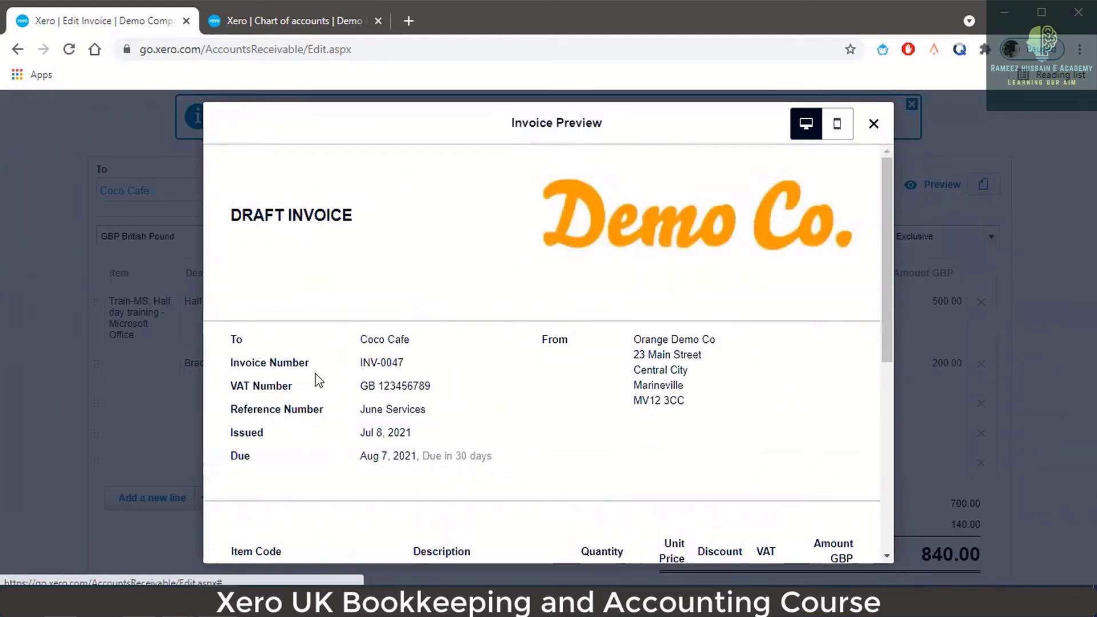
{"action": "scroll", "coordinate": [776, 319], "scroll_direction": "down", "scroll_amount": 3}
{"action": "scroll", "coordinate": [776, 321], "scroll_direction": "down", "scroll_amount": 1}
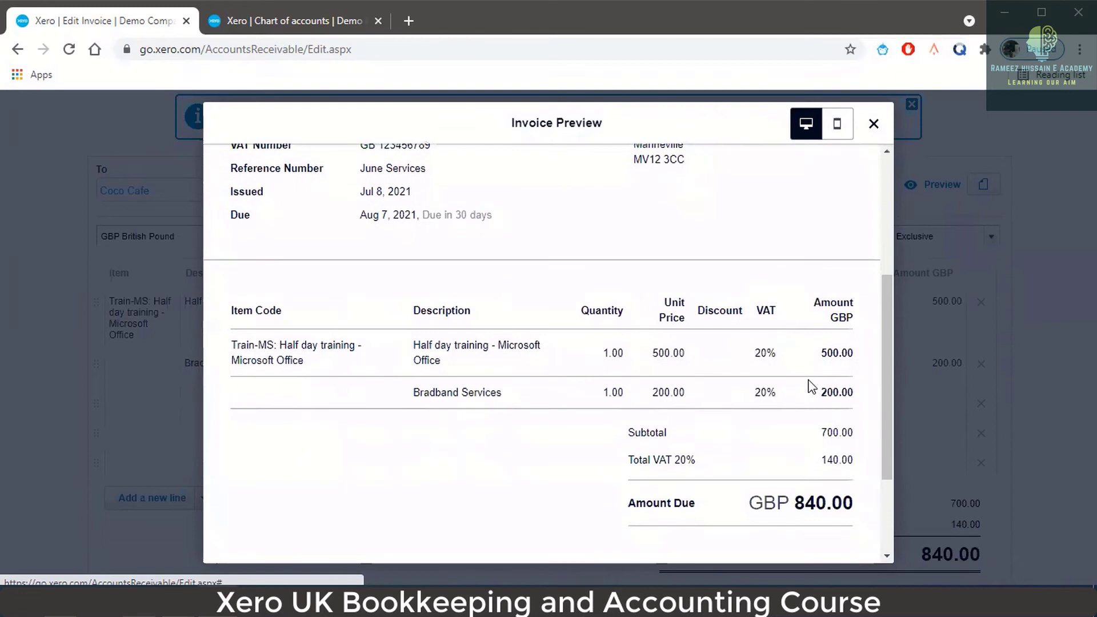
- Examine the draft invoice preview in the mobile layout, return it to the desktop layout and close it
{"action": "scroll", "coordinate": [813, 486], "scroll_direction": "down", "scroll_amount": 1}
{"action": "scroll", "coordinate": [813, 486], "scroll_direction": "up", "scroll_amount": 4}
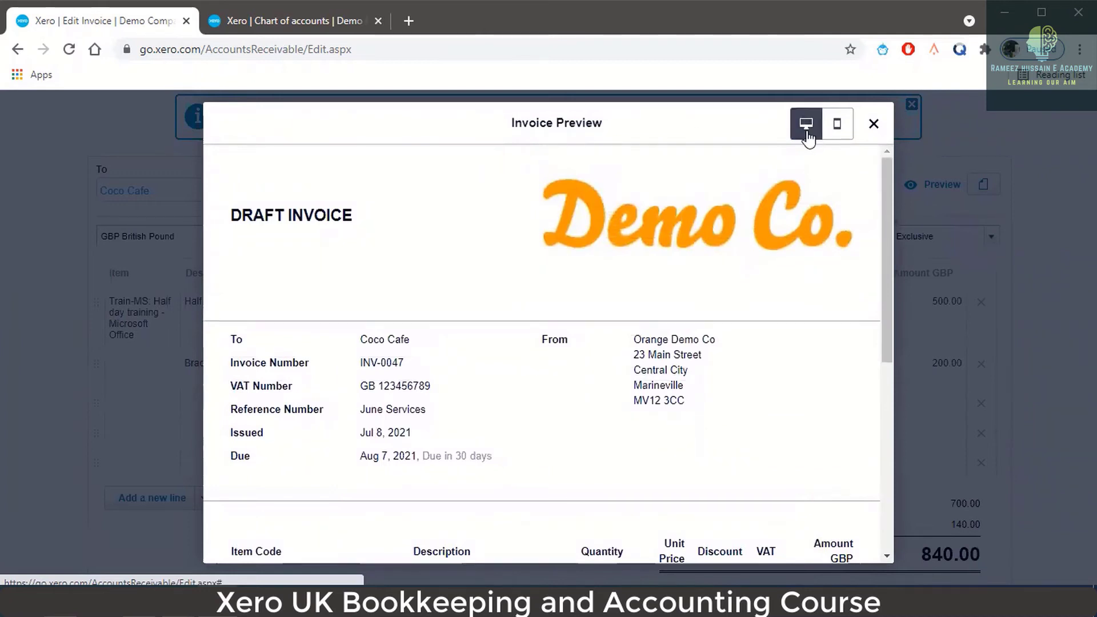
{"action": "left_click", "coordinate": [836, 123]}
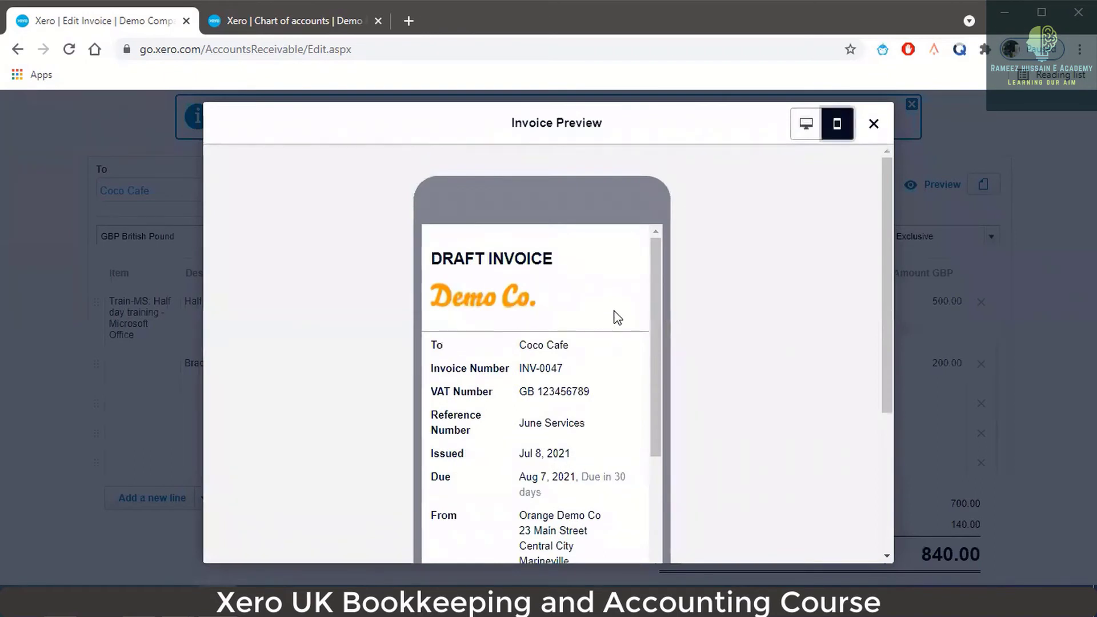
{"action": "scroll", "coordinate": [617, 318], "scroll_direction": "down", "scroll_amount": 5}
{"action": "scroll", "coordinate": [609, 353], "scroll_direction": "down", "scroll_amount": 4}
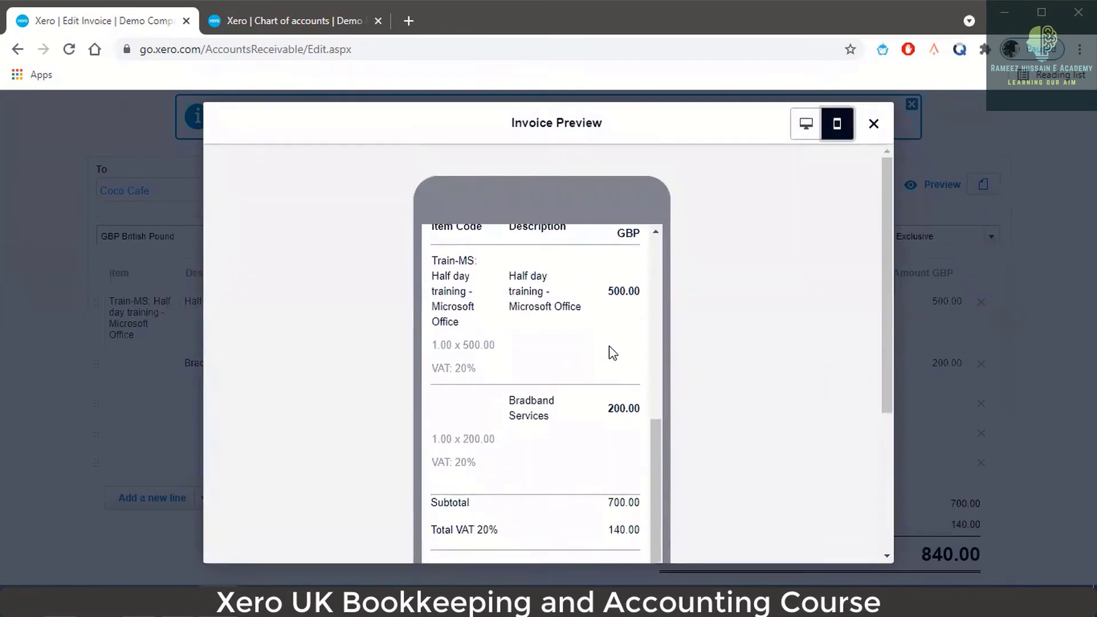
{"action": "scroll", "coordinate": [613, 353], "scroll_direction": "up", "scroll_amount": 3}
{"action": "scroll", "coordinate": [610, 351], "scroll_direction": "up", "scroll_amount": 5}
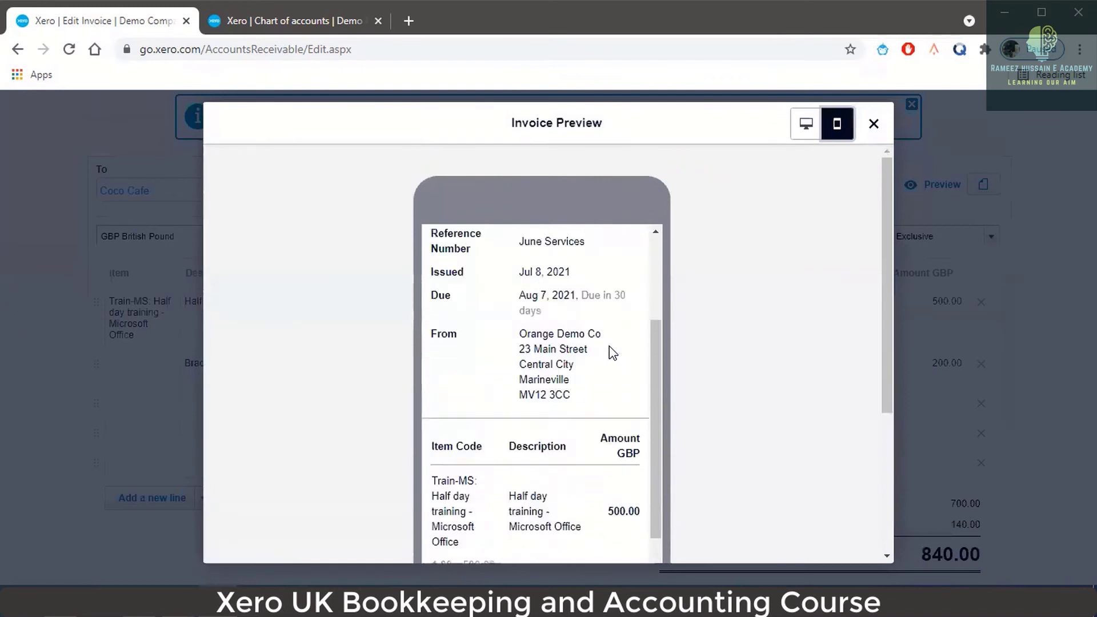
{"action": "left_click", "coordinate": [804, 126]}
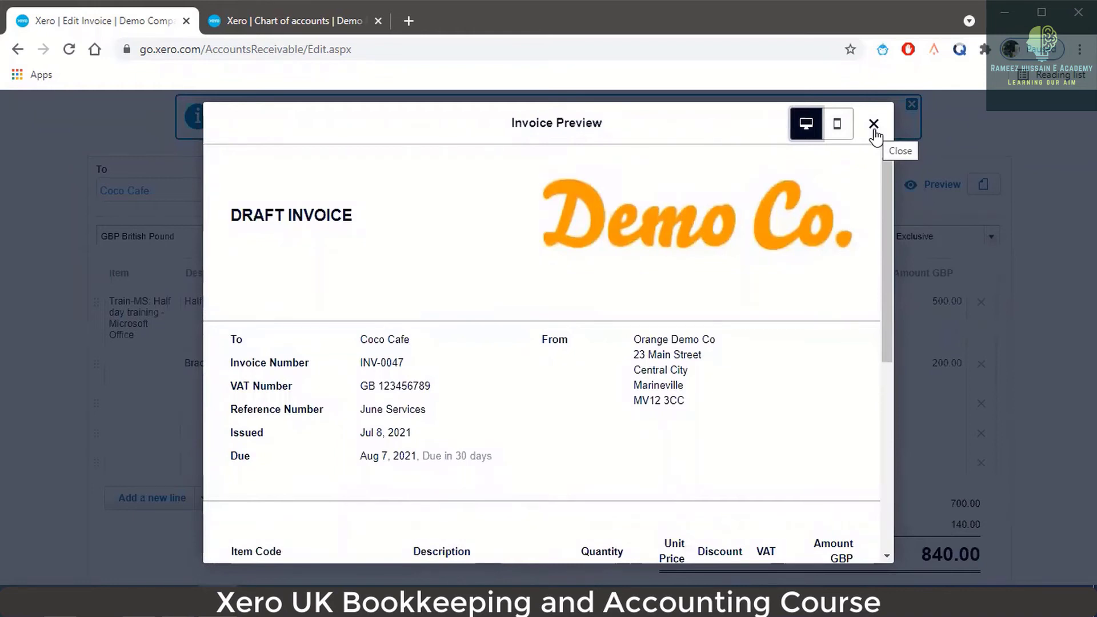
{"action": "left_click", "coordinate": [874, 124]}
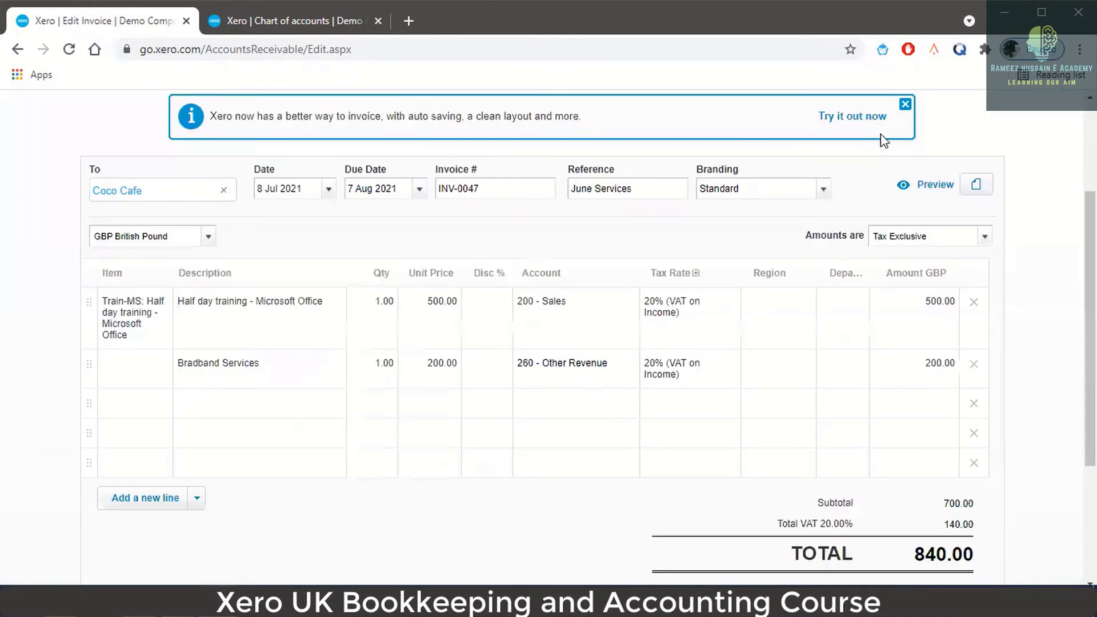
- Set the invoice branding to Special projects and preview the result in desktop and mobile layouts
{"action": "left_click", "coordinate": [821, 191]}
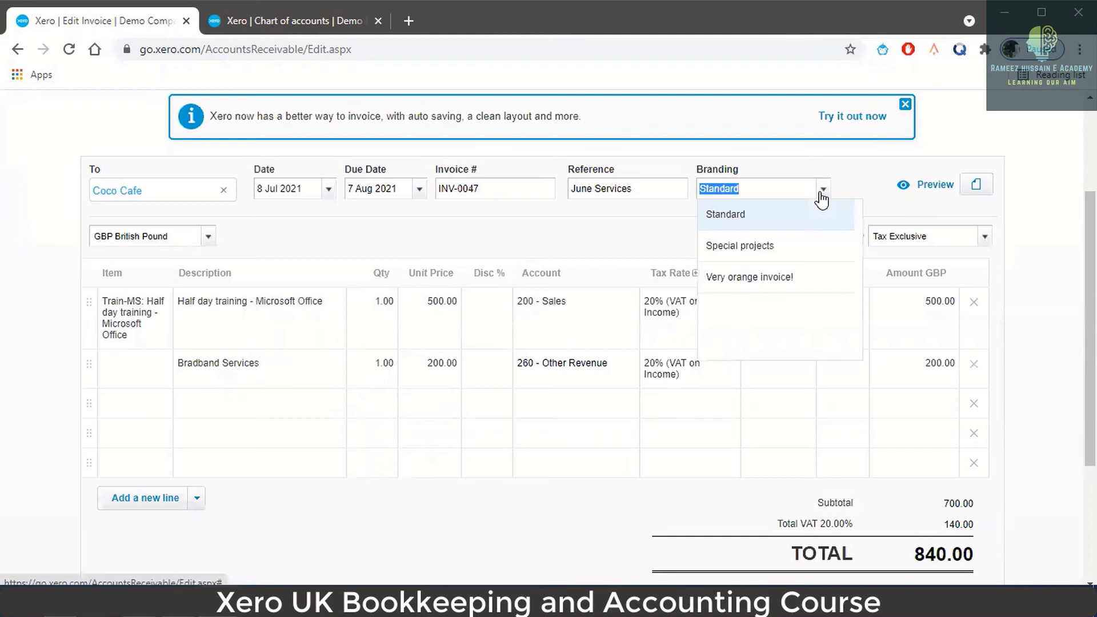
{"action": "left_click", "coordinate": [796, 252]}
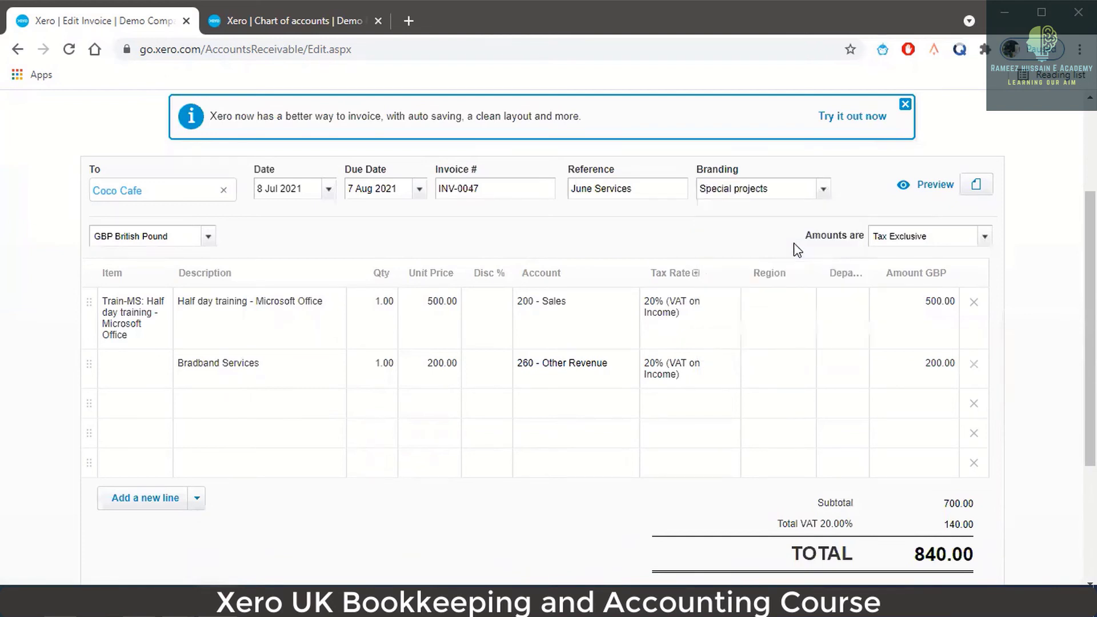
{"action": "left_click", "coordinate": [922, 189]}
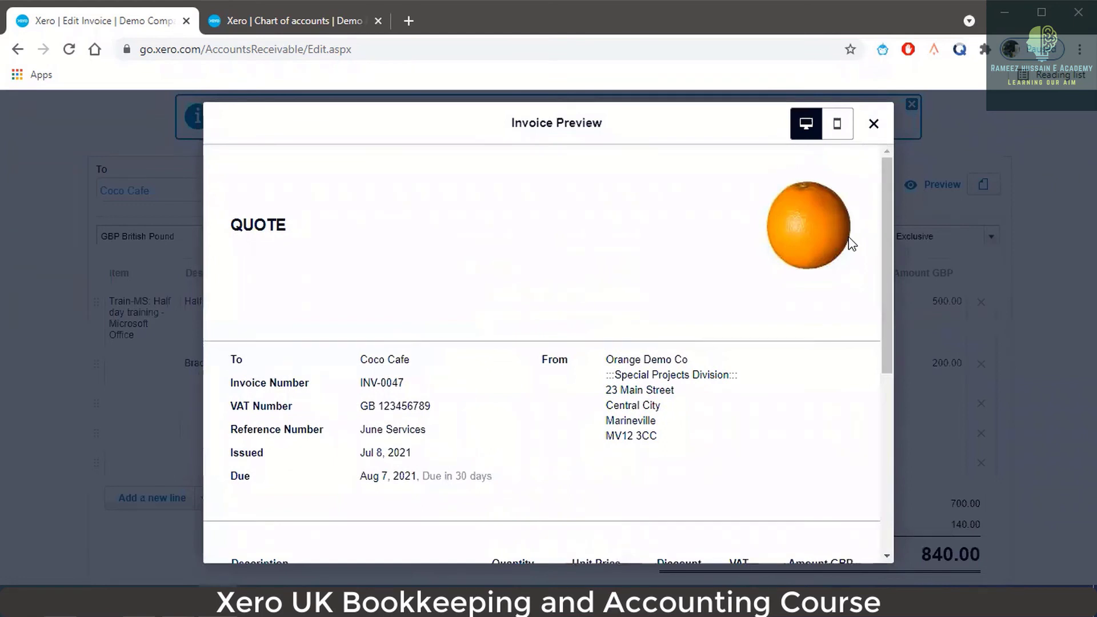
{"action": "scroll", "coordinate": [852, 243], "scroll_direction": "down", "scroll_amount": 3}
{"action": "scroll", "coordinate": [853, 245], "scroll_direction": "down", "scroll_amount": 3}
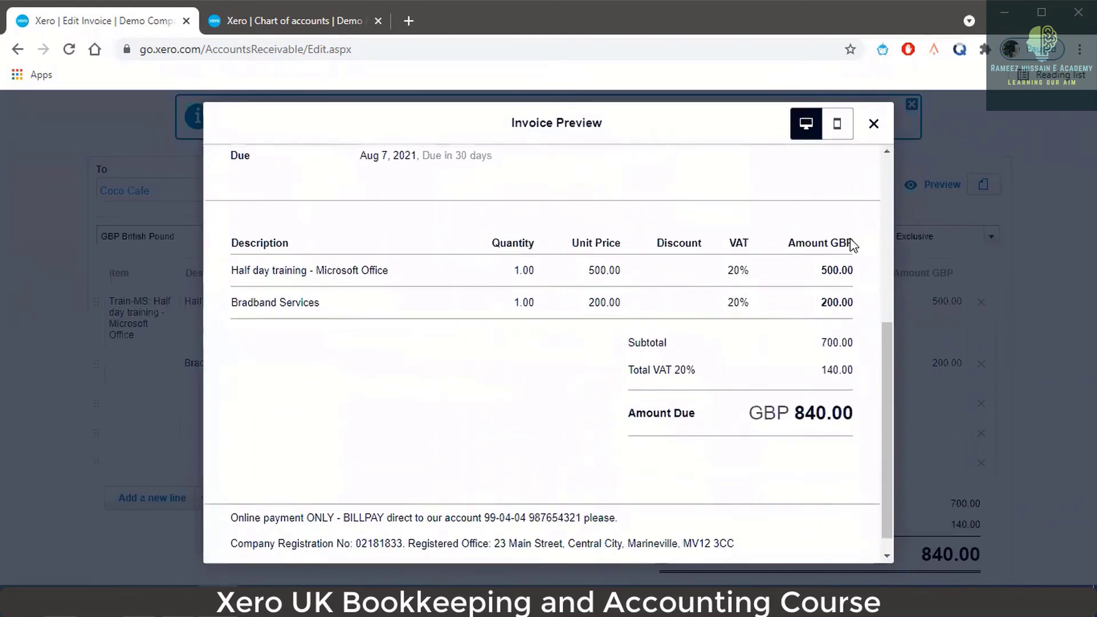
{"action": "scroll", "coordinate": [851, 244], "scroll_direction": "up", "scroll_amount": 6}
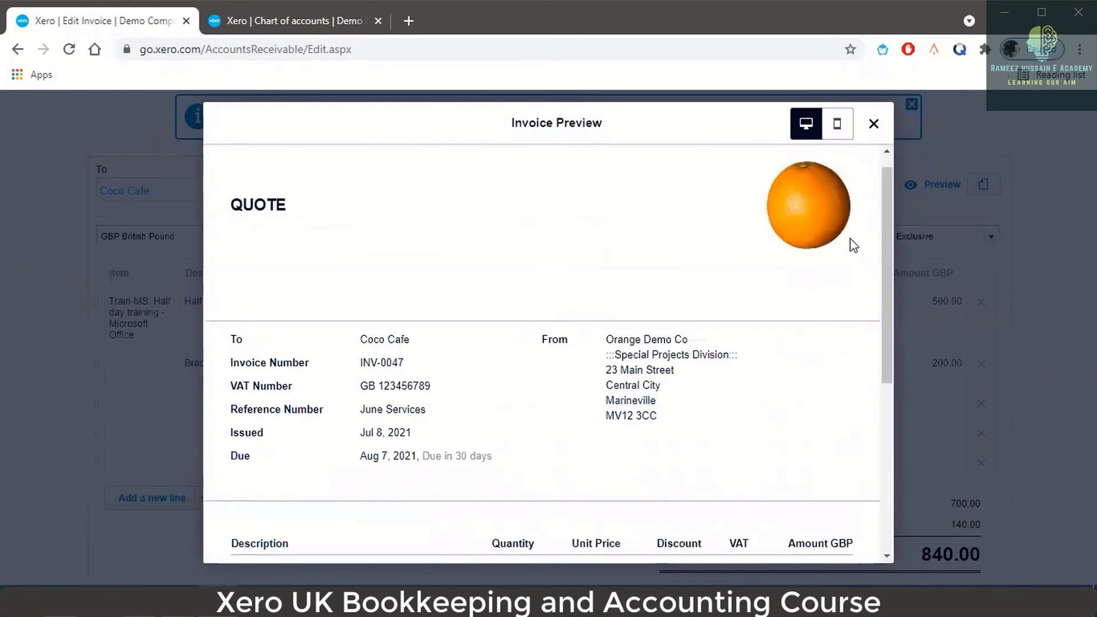
{"action": "left_click", "coordinate": [838, 131]}
{"action": "scroll", "coordinate": [632, 289], "scroll_direction": "down", "scroll_amount": 6}
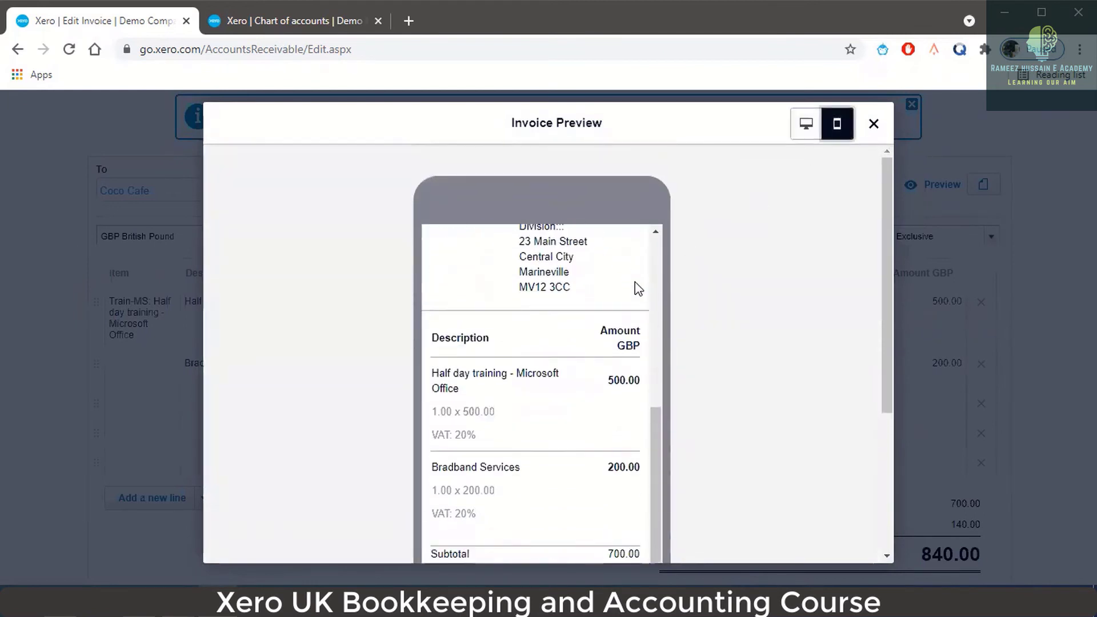
{"action": "left_click", "coordinate": [874, 125]}
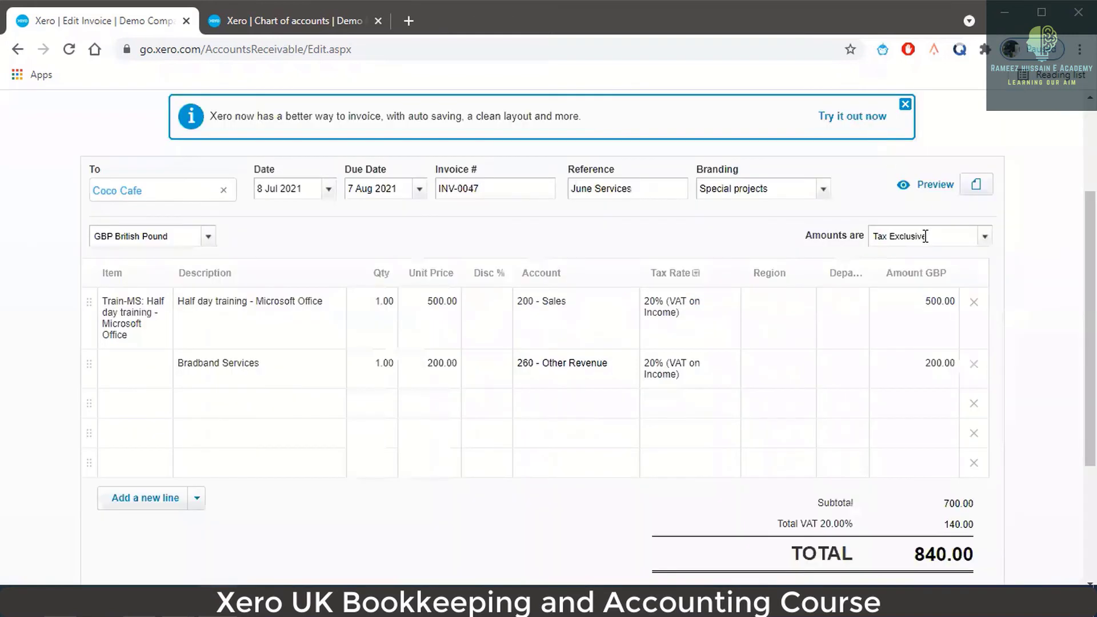
- Preview the invoice with the Very orange invoice! branding in mobile and desktop layouts, and return the branding to Standard
{"action": "left_click", "coordinate": [822, 190]}
{"action": "left_click", "coordinate": [779, 274]}
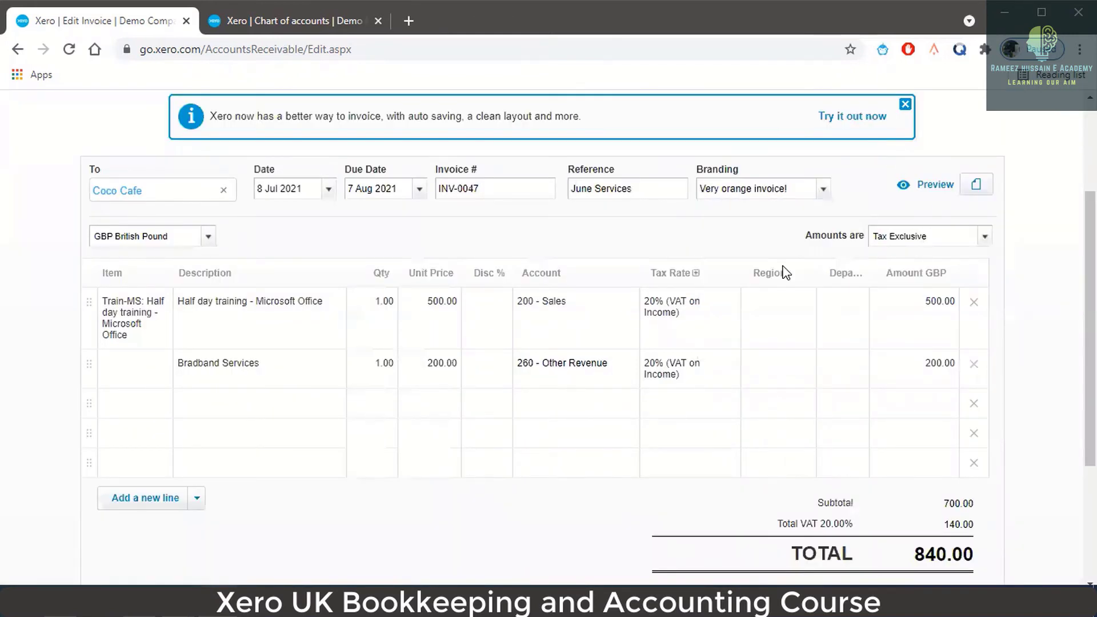
{"action": "left_click", "coordinate": [903, 197]}
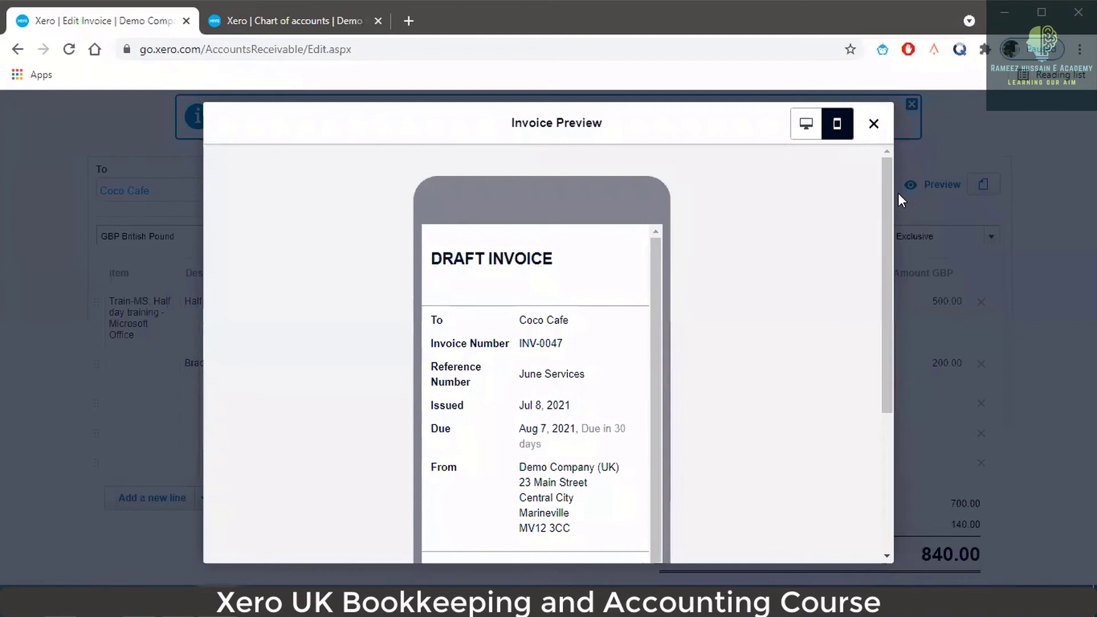
{"action": "left_click", "coordinate": [806, 125]}
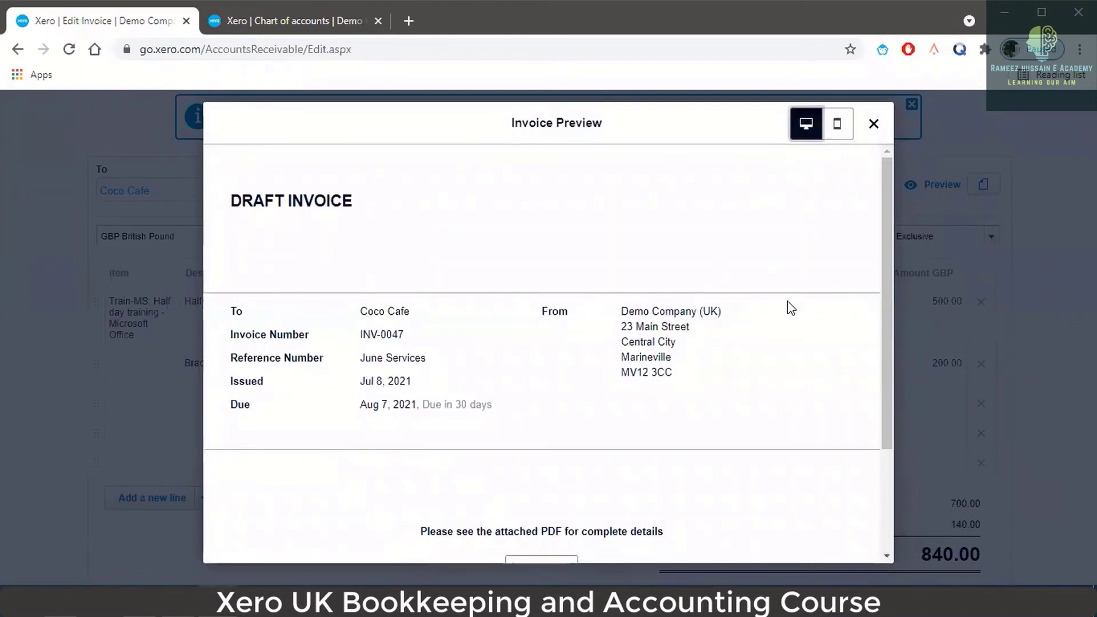
{"action": "scroll", "coordinate": [805, 280], "scroll_direction": "down", "scroll_amount": 3}
{"action": "scroll", "coordinate": [807, 290], "scroll_direction": "up", "scroll_amount": 2}
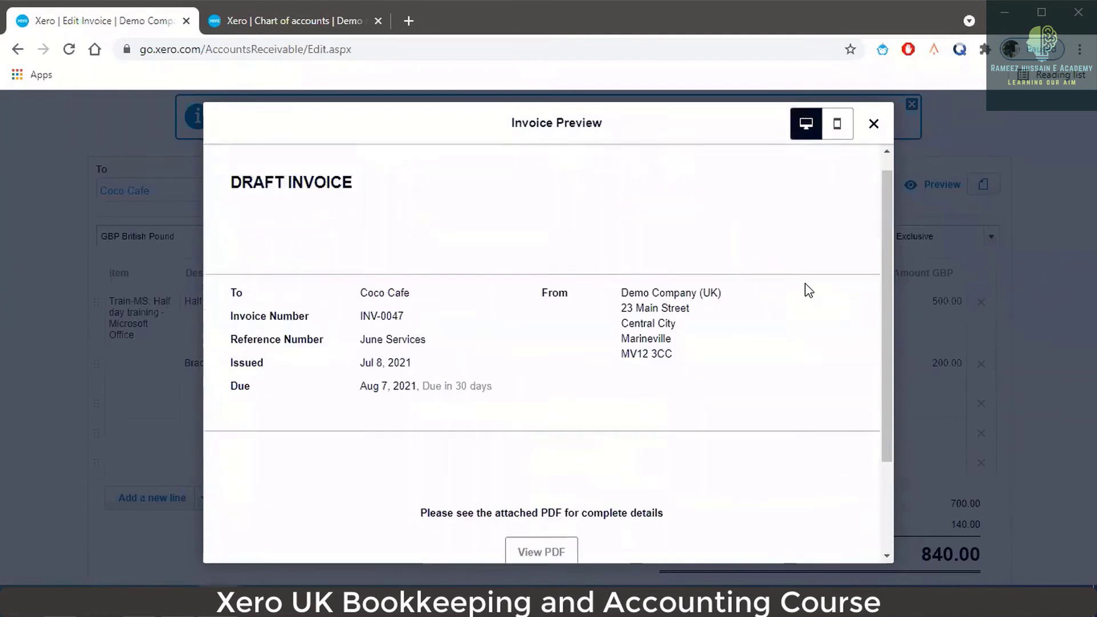
{"action": "left_click", "coordinate": [840, 127]}
{"action": "scroll", "coordinate": [529, 389], "scroll_direction": "down", "scroll_amount": 1}
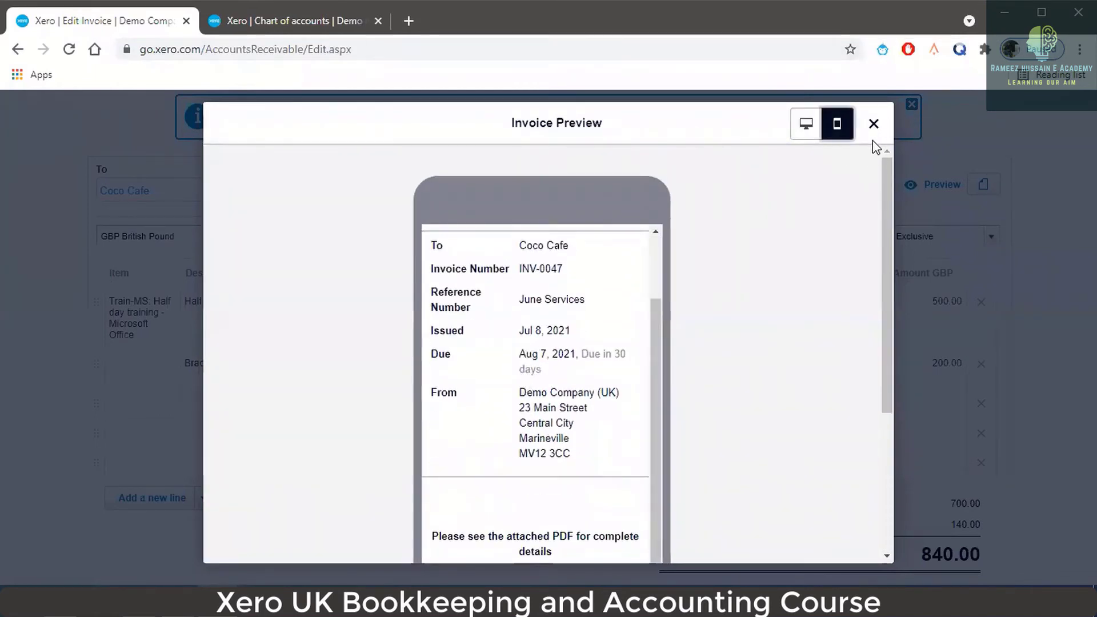
{"action": "left_click", "coordinate": [874, 125]}
{"action": "left_click", "coordinate": [822, 190]}
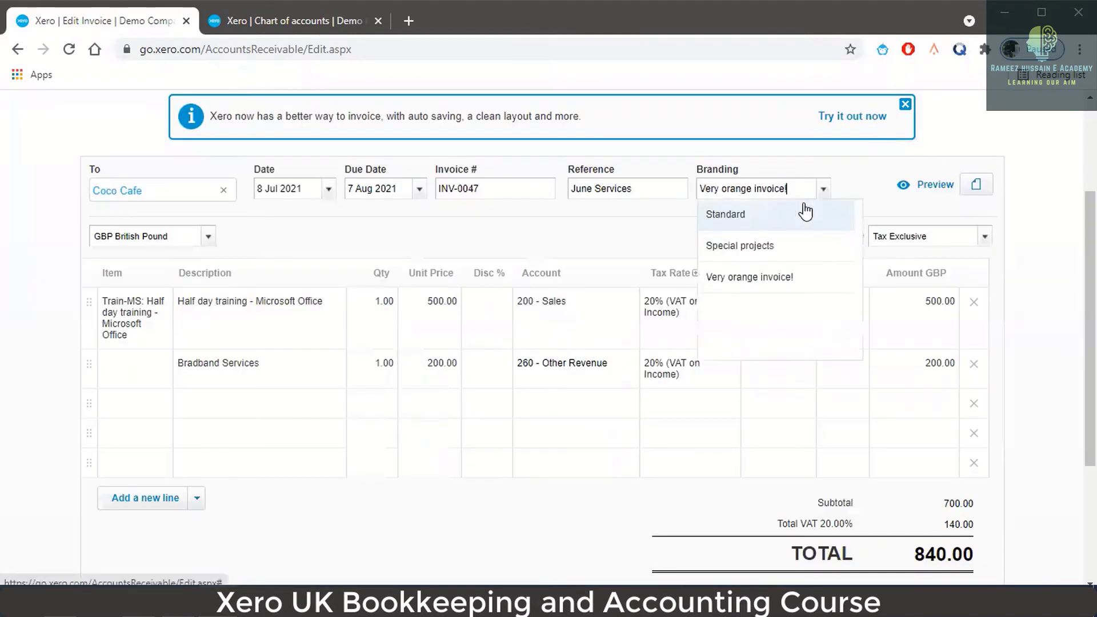
{"action": "left_click", "coordinate": [775, 221]}
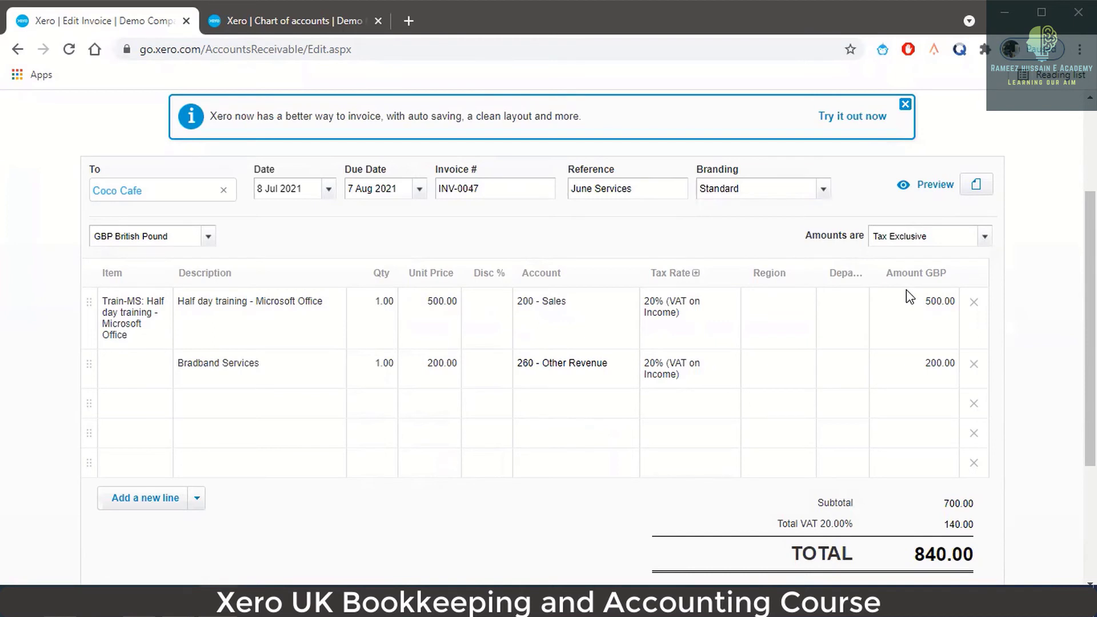
- Open the invoice's attached files and check the file library for unattached files
{"action": "left_click", "coordinate": [976, 186]}
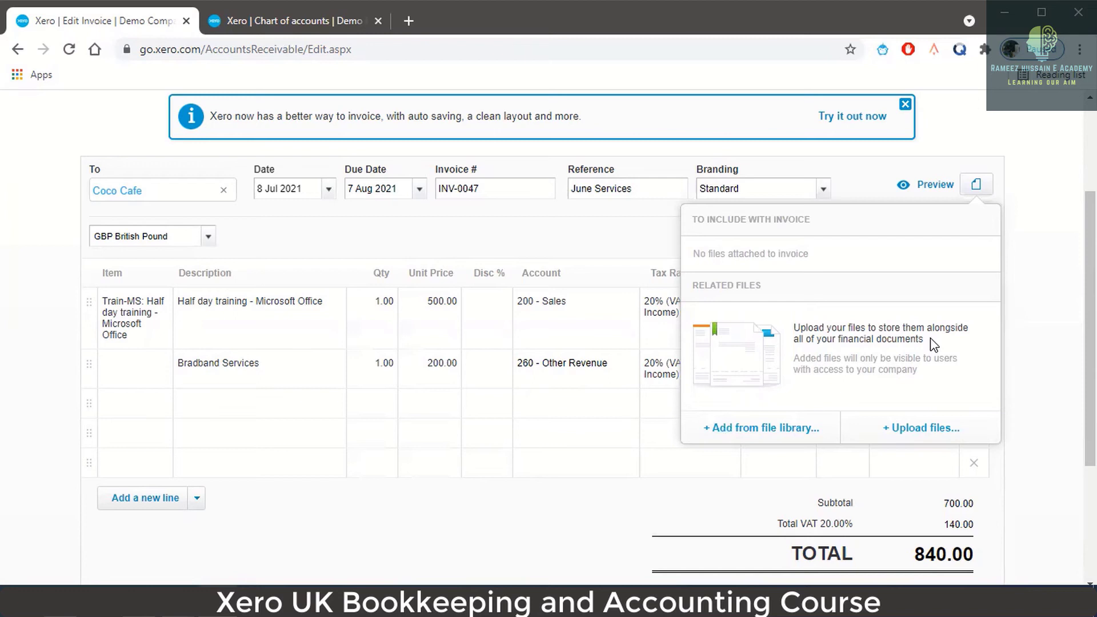
{"action": "left_click", "coordinate": [737, 429]}
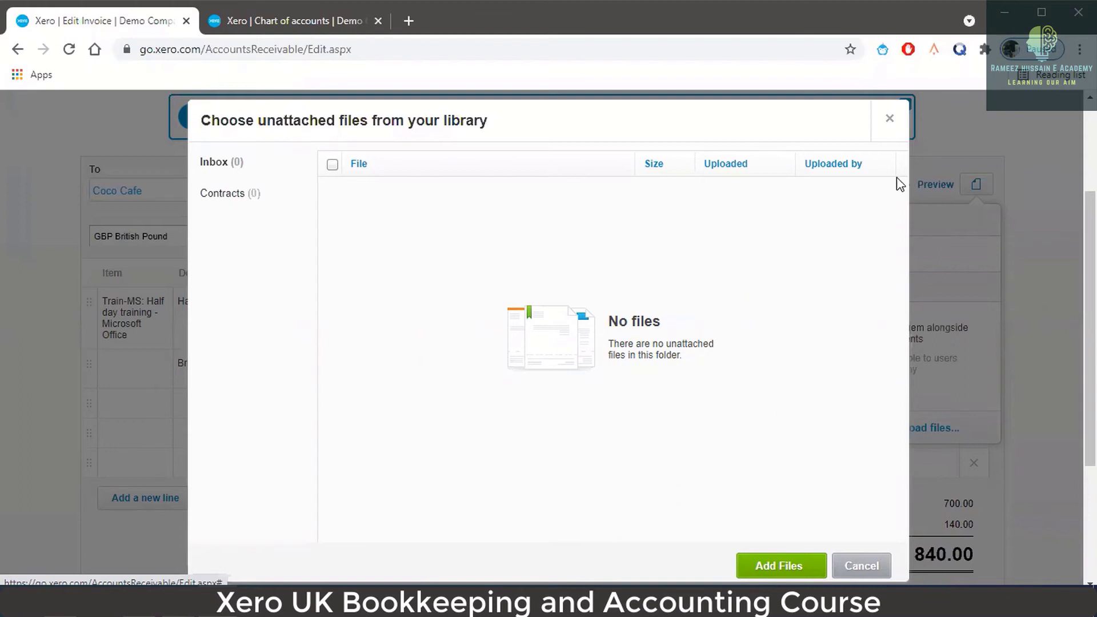
{"action": "left_click", "coordinate": [890, 118]}
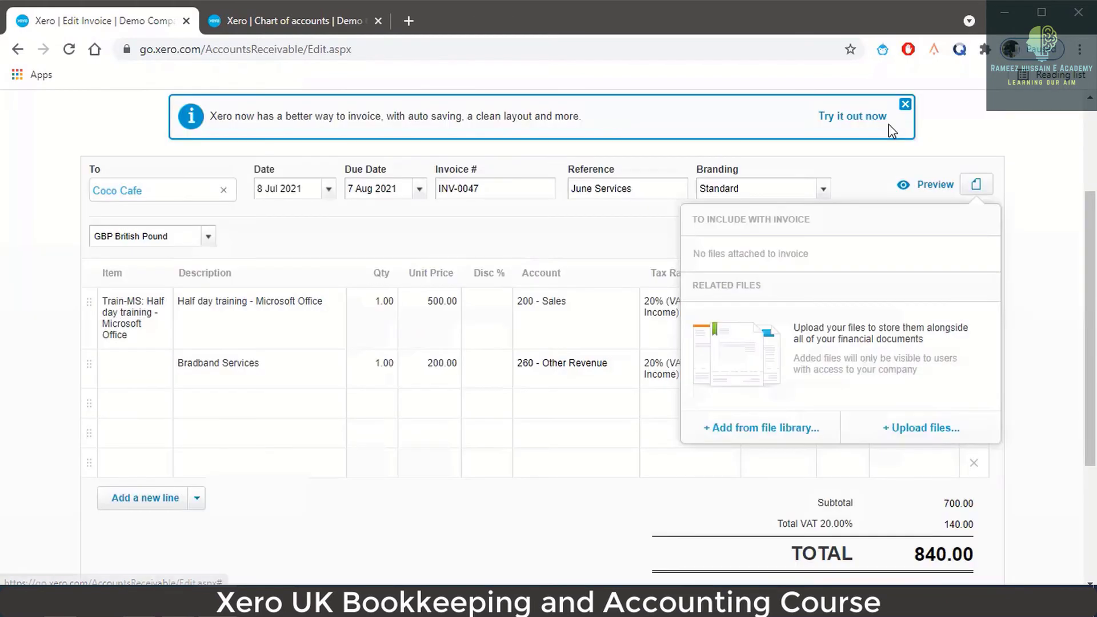
- Upload StatementImportTemplate from the Desktop folder and mark the file to include with the invoice
{"action": "left_click", "coordinate": [936, 438]}
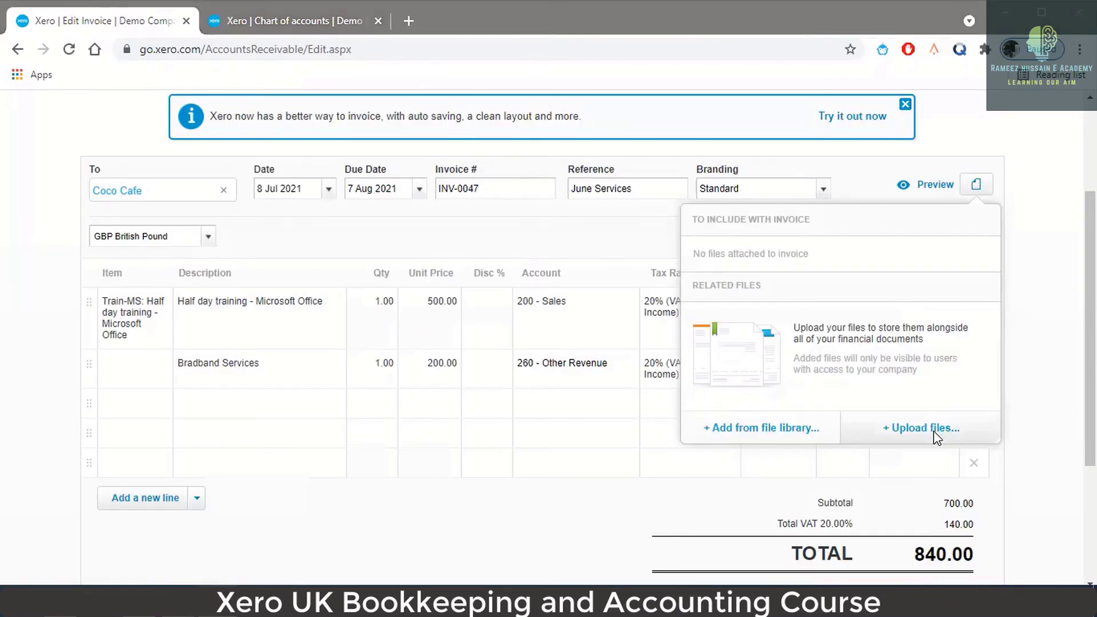
{"action": "left_click", "coordinate": [311, 182]}
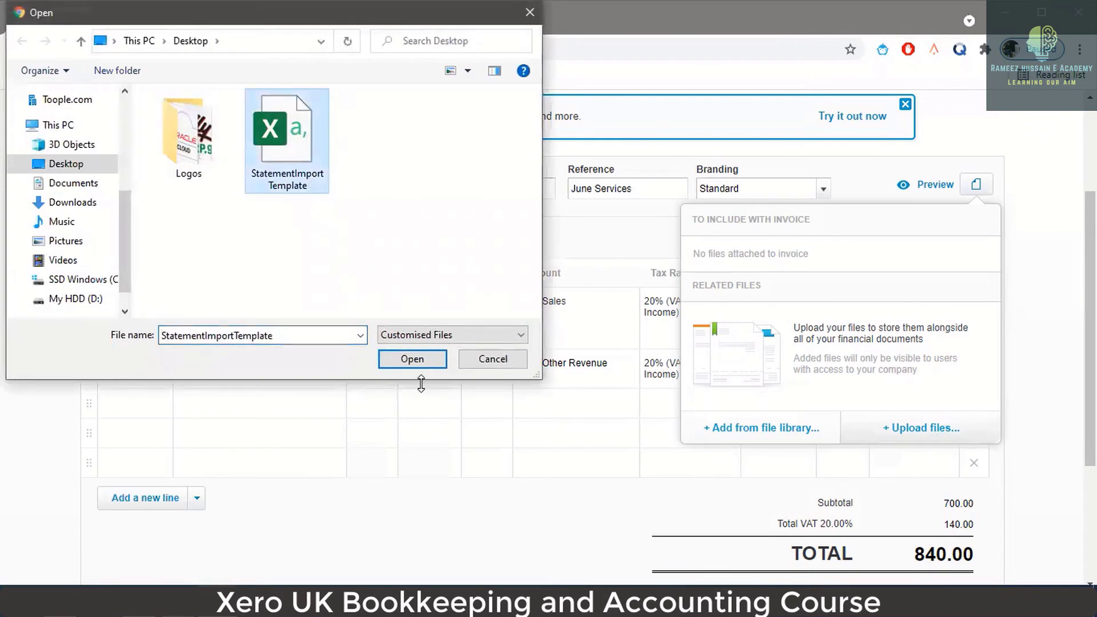
{"action": "left_click", "coordinate": [410, 360]}
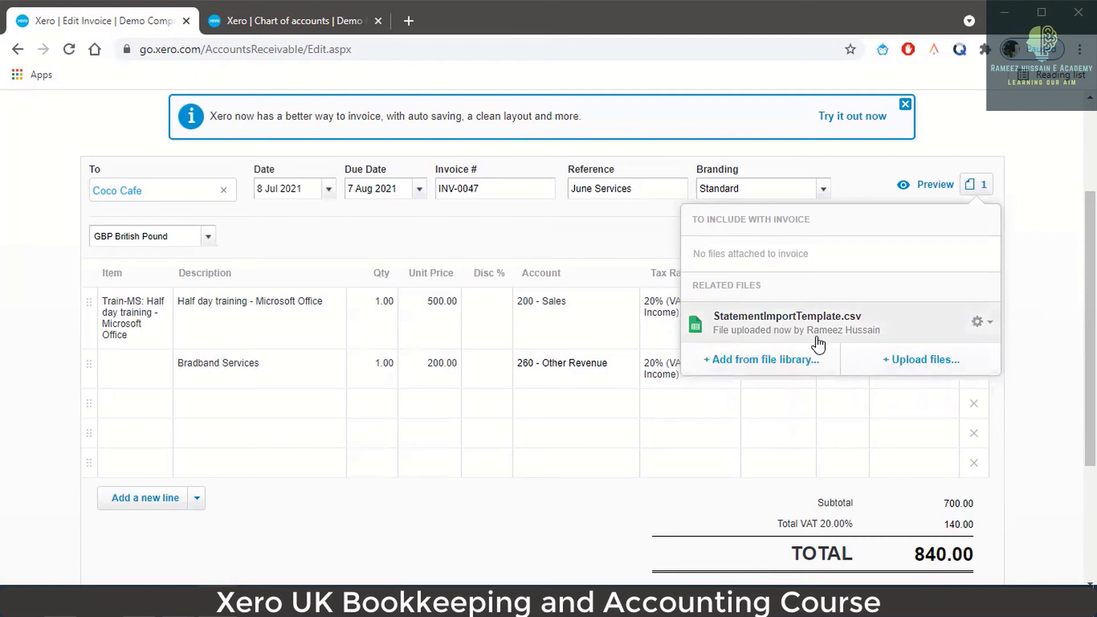
{"action": "left_click", "coordinate": [990, 323]}
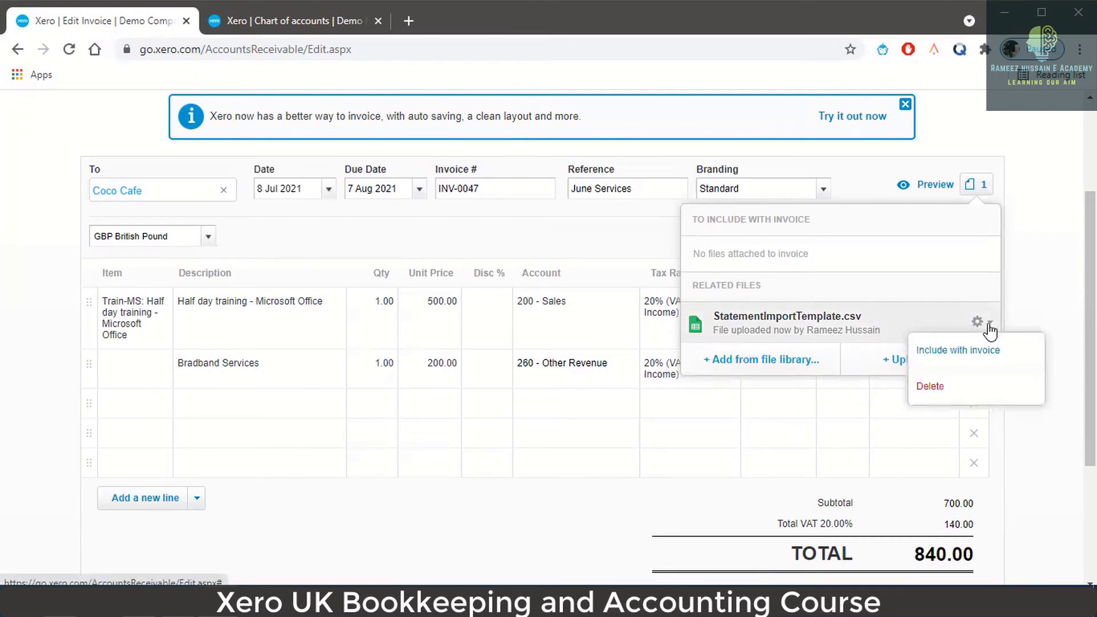
{"action": "left_click", "coordinate": [1015, 361]}
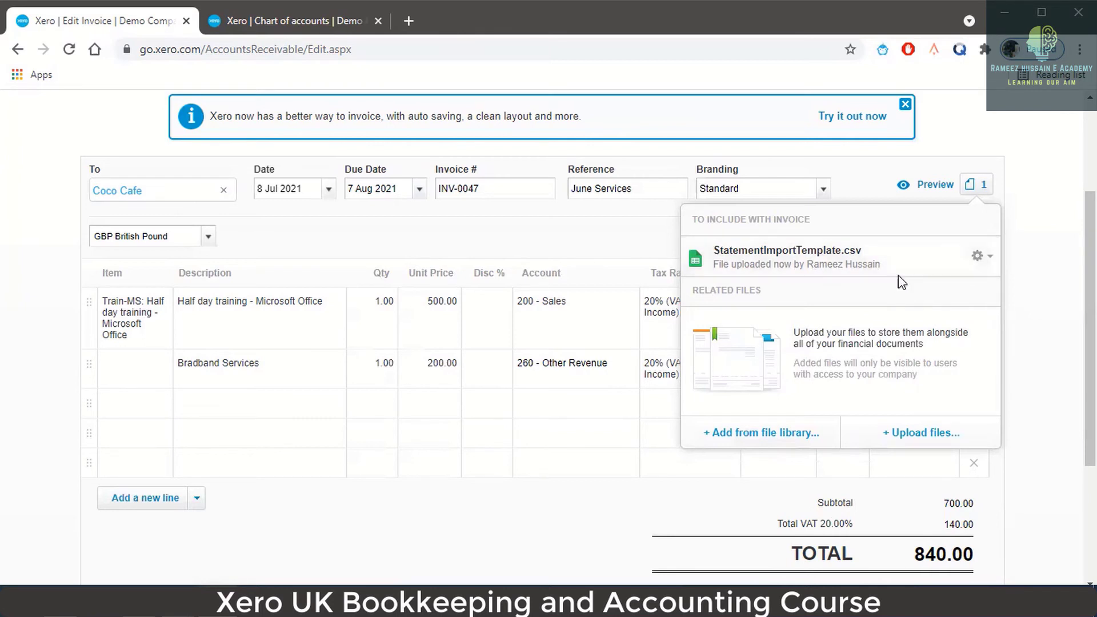
- Remove StatementImportTemplate.csv from the invoice while saving it to the file library
{"action": "left_click", "coordinate": [980, 257]}
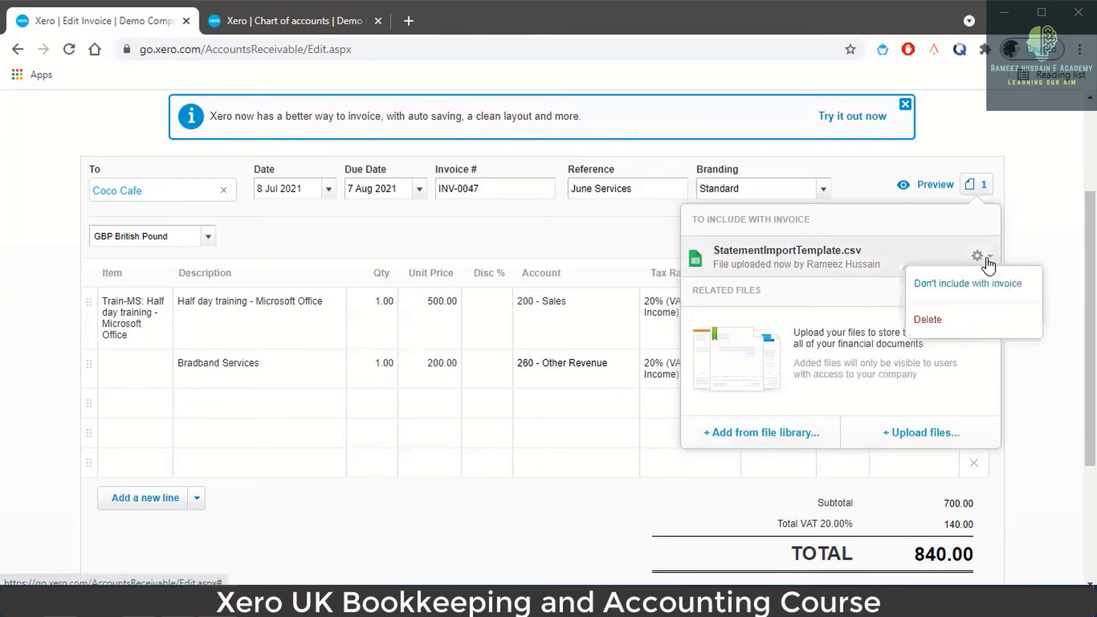
{"action": "left_click", "coordinate": [937, 320]}
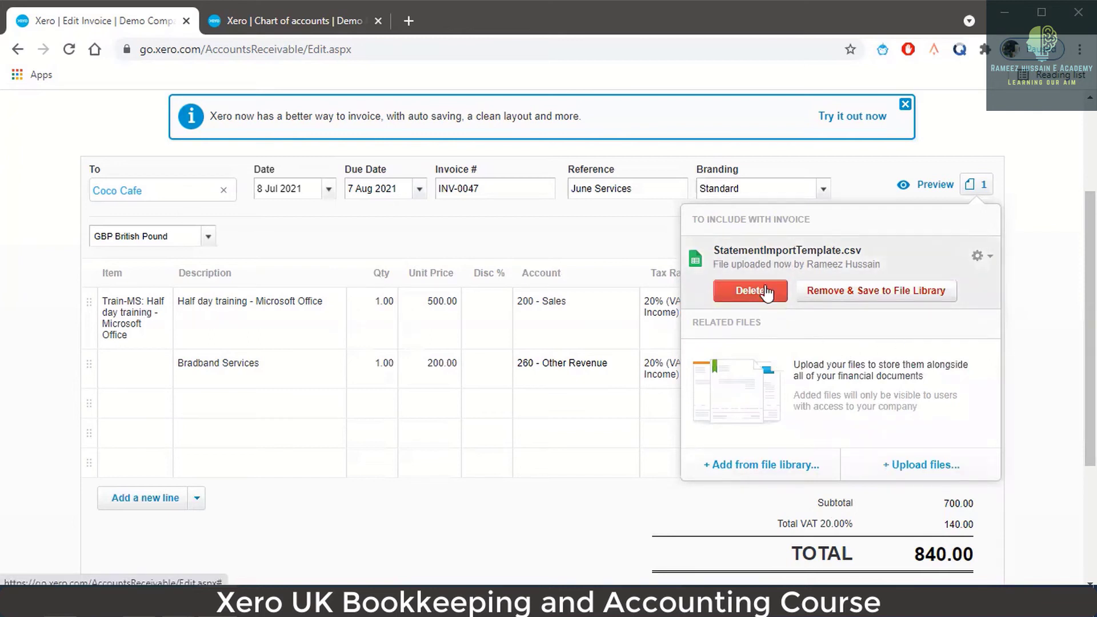
{"action": "left_click", "coordinate": [890, 306]}
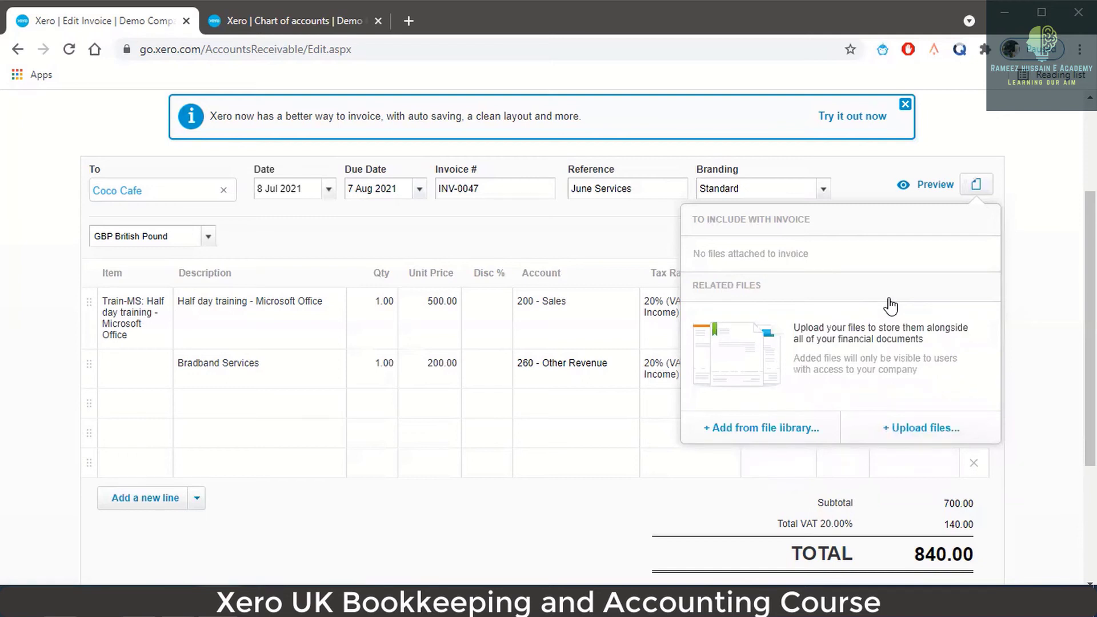
- Add StatementImportTemplate.csv to the invoice from the file library inbox and include it with the invoice
{"action": "left_click", "coordinate": [761, 433]}
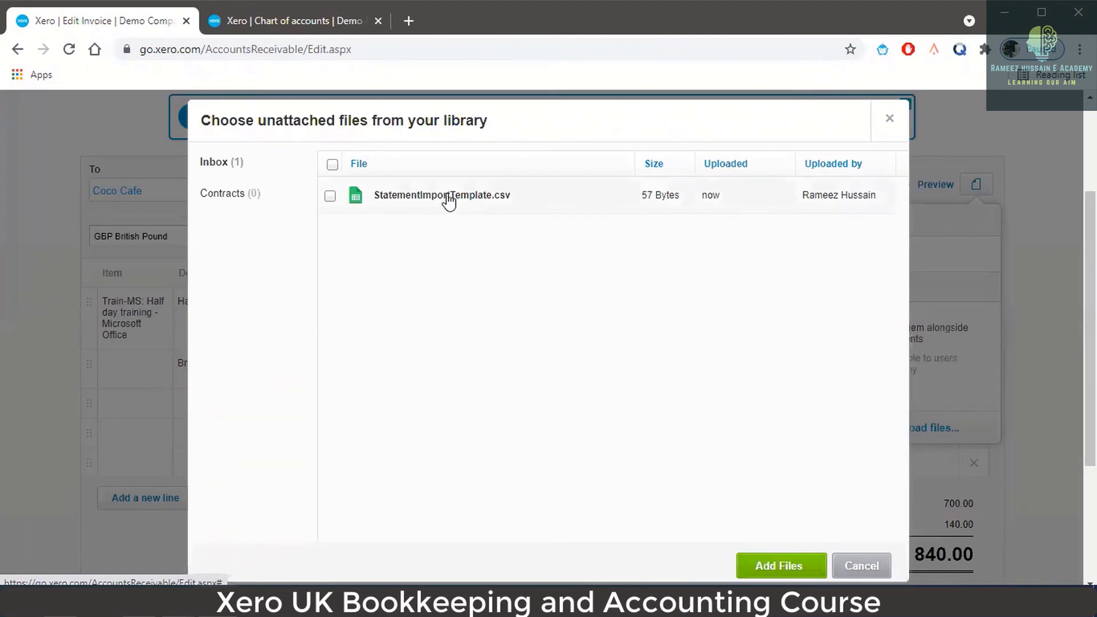
{"action": "left_click", "coordinate": [449, 198]}
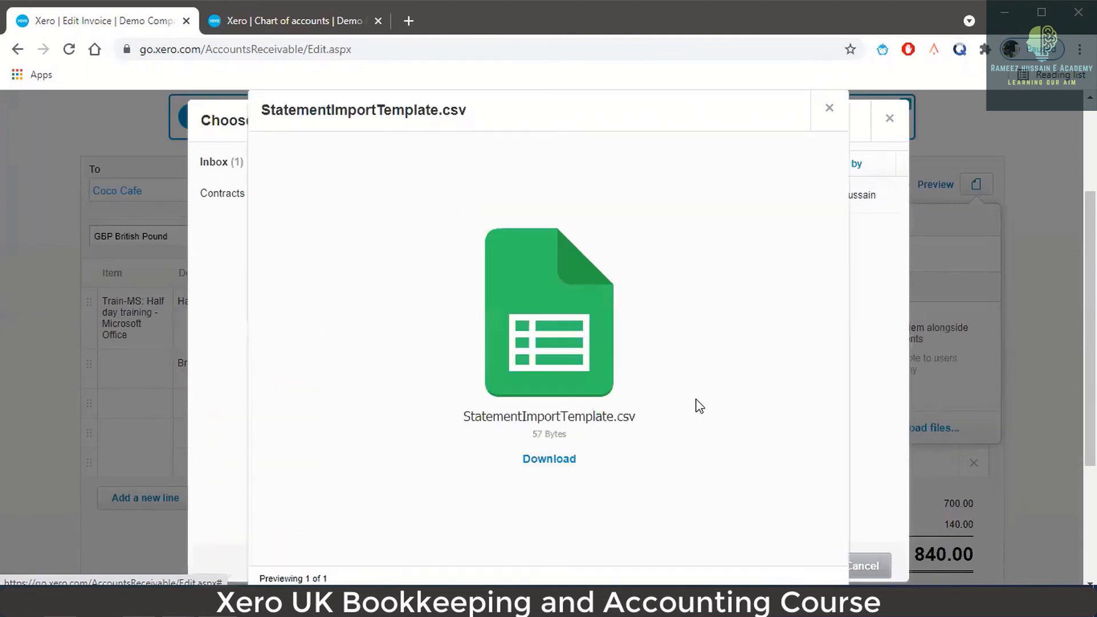
{"action": "left_click", "coordinate": [831, 110]}
{"action": "left_click", "coordinate": [331, 196]}
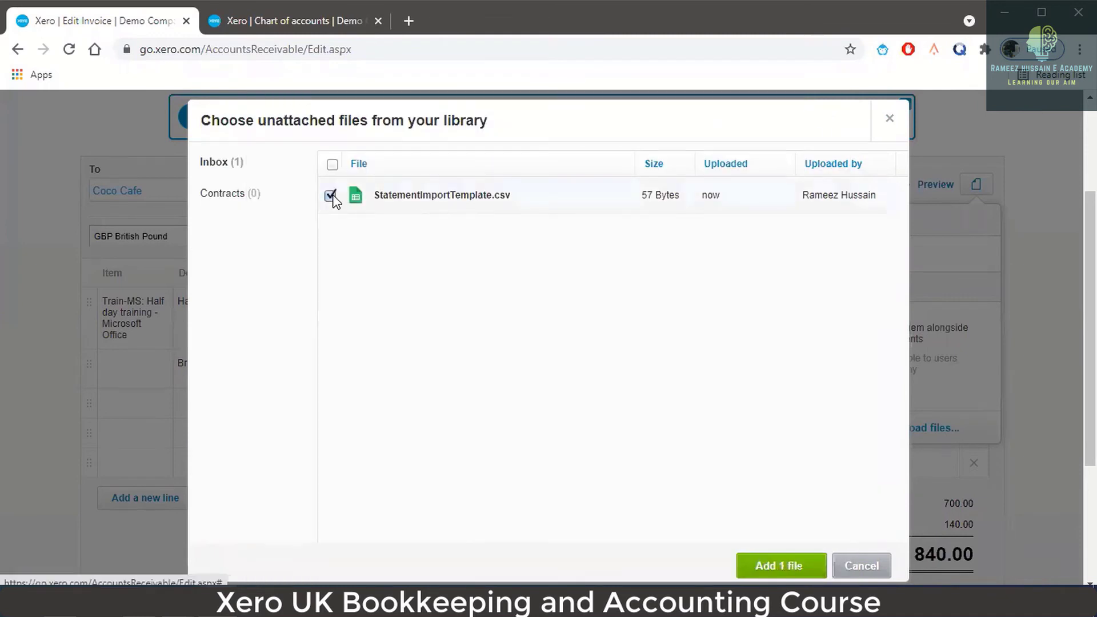
{"action": "left_click", "coordinate": [796, 567]}
{"action": "left_click", "coordinate": [987, 326]}
{"action": "left_click", "coordinate": [975, 354]}
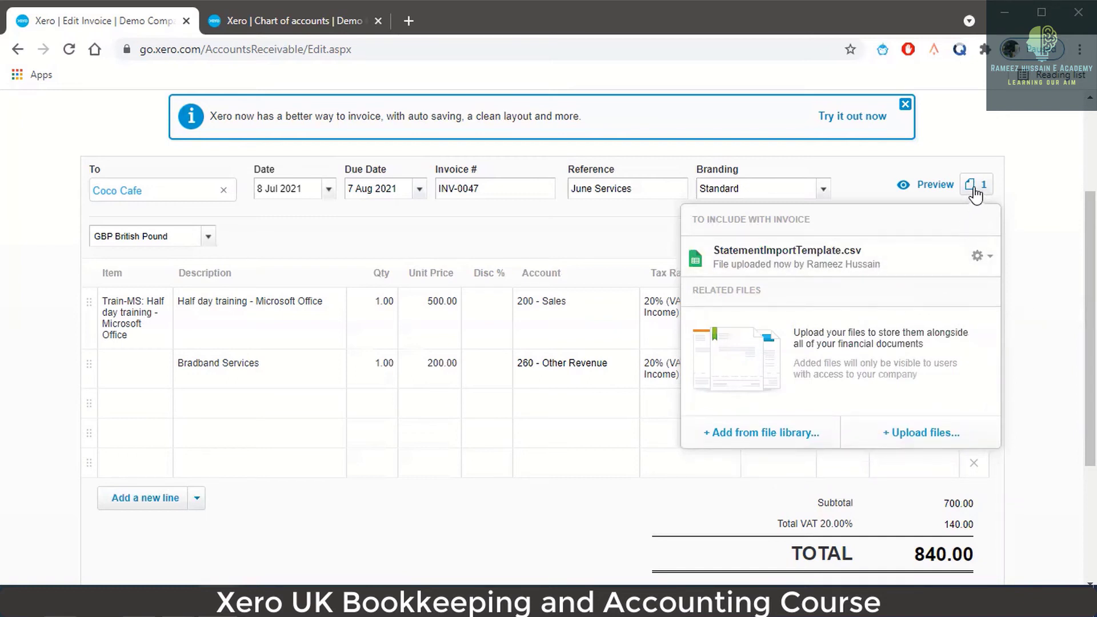
- Close the invoice's attached files list and delete two of the empty invoice lines
{"action": "left_click", "coordinate": [990, 258]}
{"action": "left_click", "coordinate": [1027, 240]}
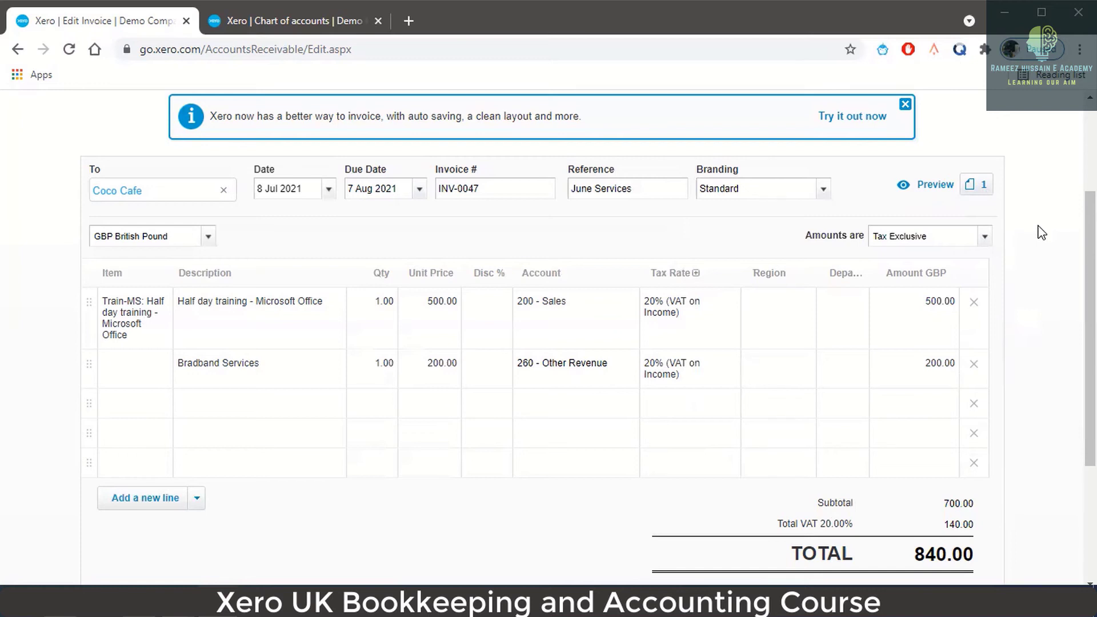
{"action": "scroll", "coordinate": [290, 372], "scroll_direction": "down", "scroll_amount": 3}
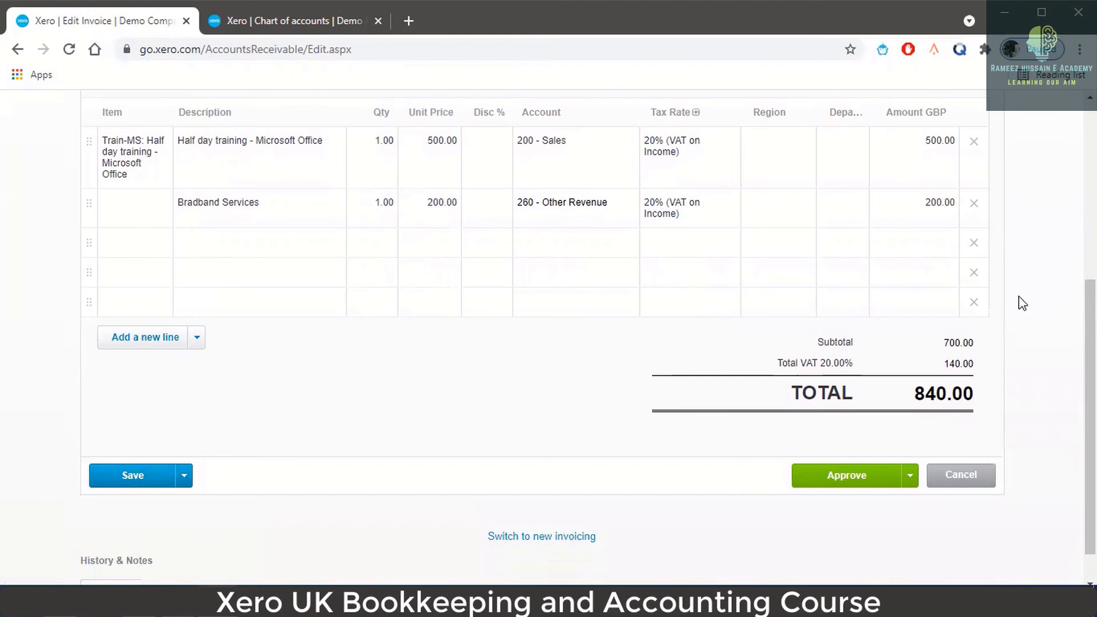
{"action": "left_click", "coordinate": [973, 250]}
{"action": "left_click", "coordinate": [973, 249]}
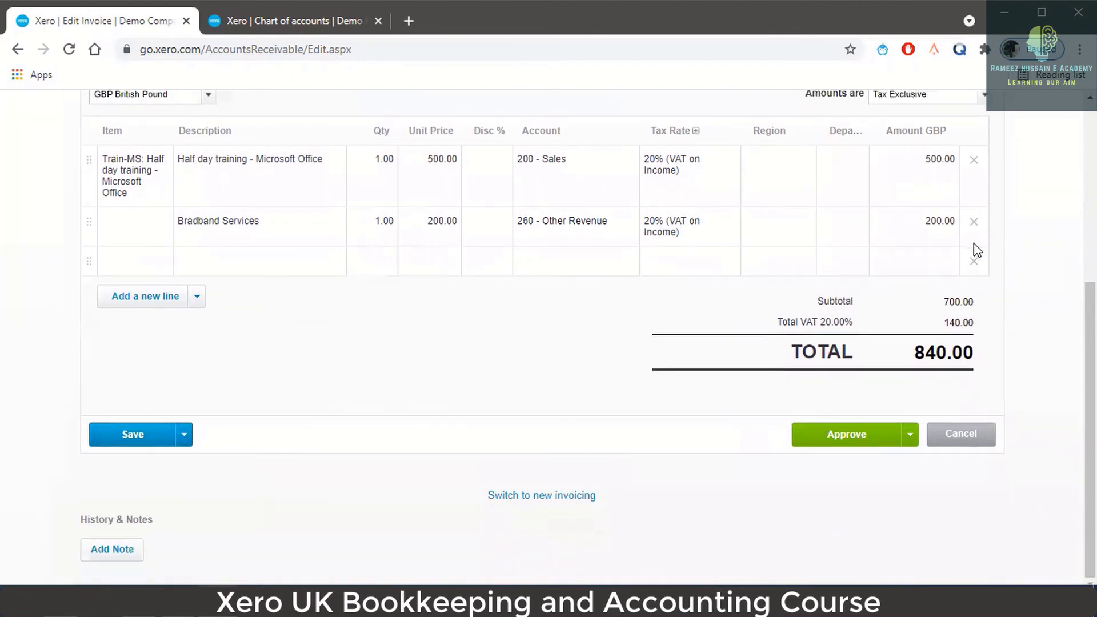
- Try adding three new blank lines to the invoice and remove them again
{"action": "left_click", "coordinate": [137, 299]}
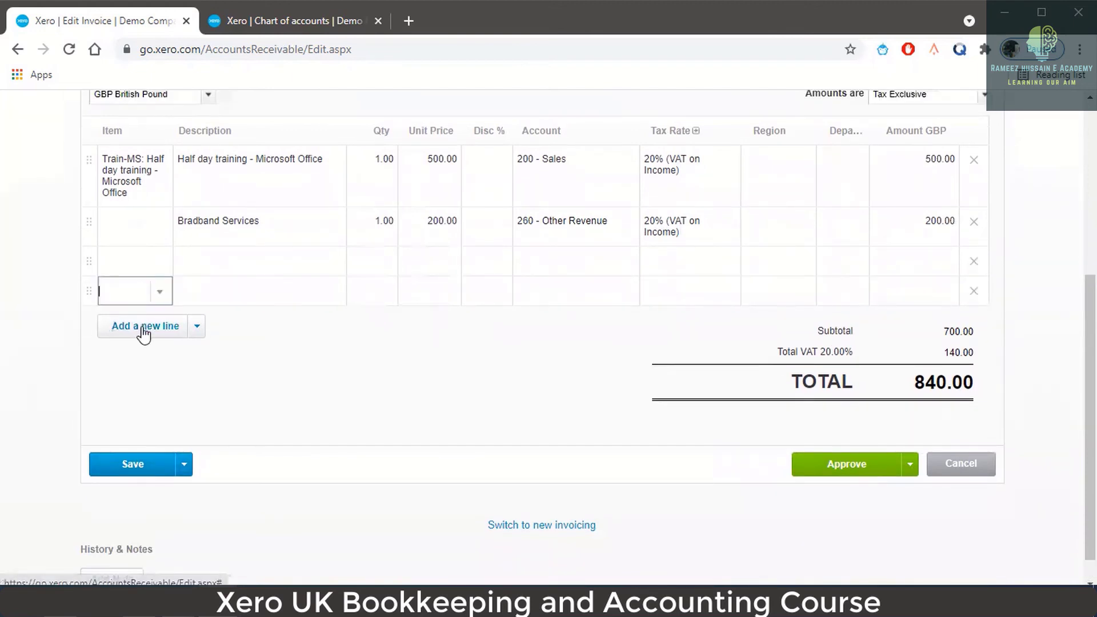
{"action": "left_click", "coordinate": [143, 330]}
{"action": "left_click", "coordinate": [146, 356]}
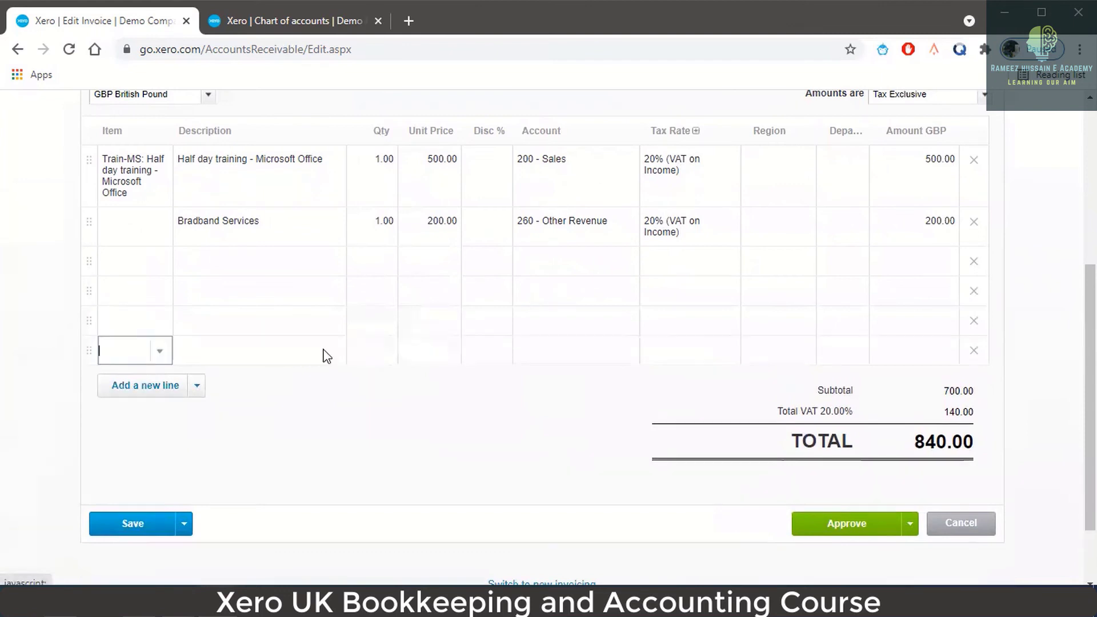
{"action": "left_click", "coordinate": [974, 351]}
{"action": "left_click", "coordinate": [974, 322]}
{"action": "left_click", "coordinate": [974, 292]}
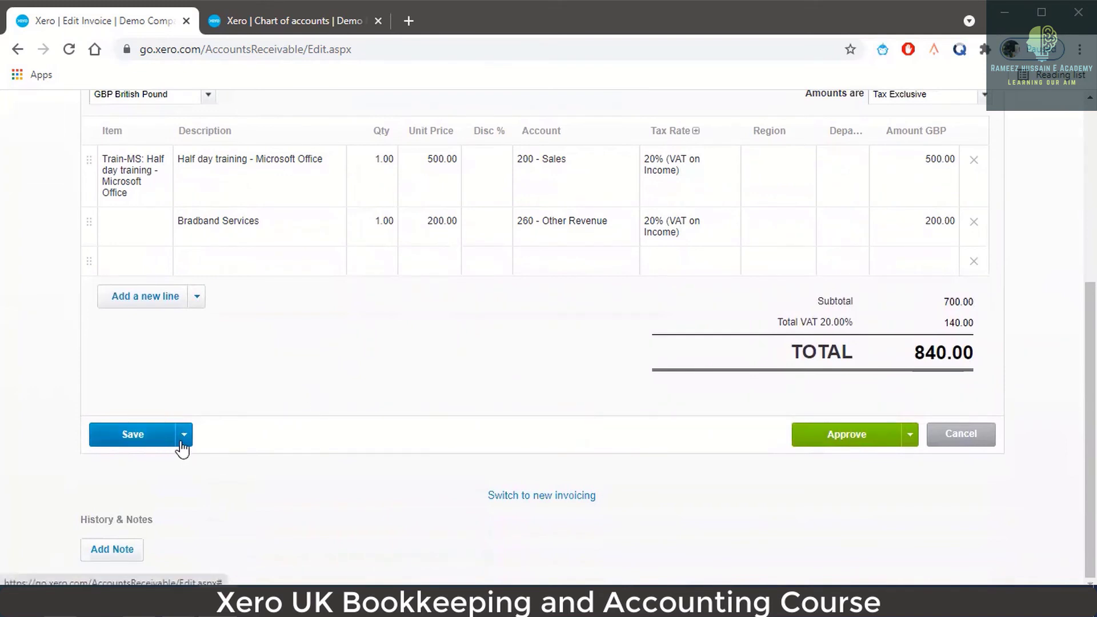
- Switch to the Chart of accounts browser tab and open the sales invoices list there
{"action": "left_click", "coordinate": [304, 21]}
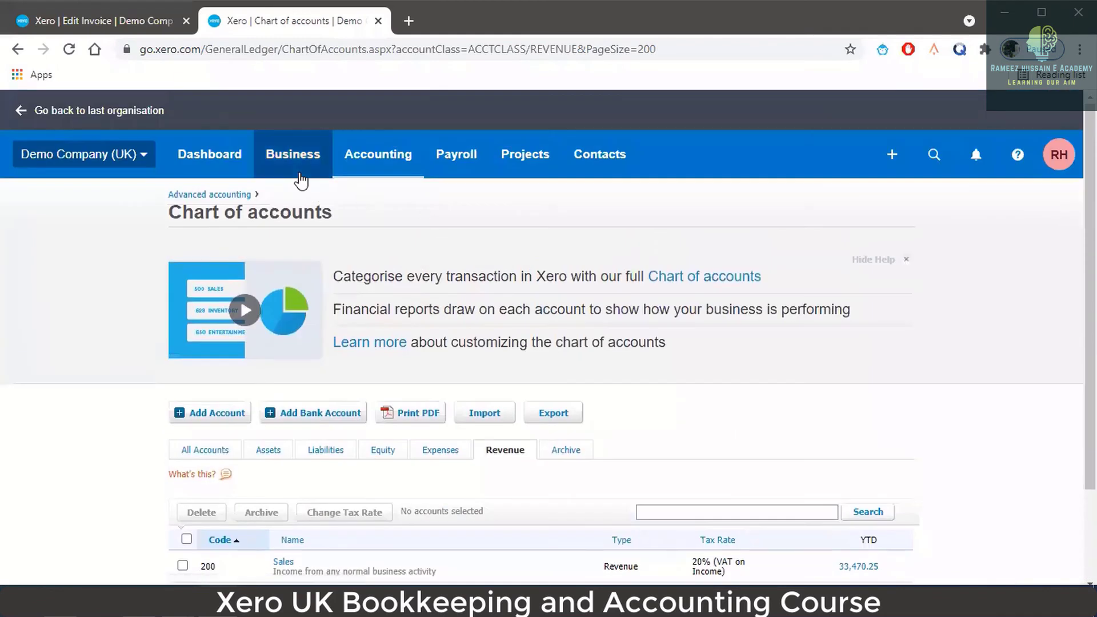
{"action": "left_click", "coordinate": [297, 169]}
{"action": "left_click", "coordinate": [312, 290]}
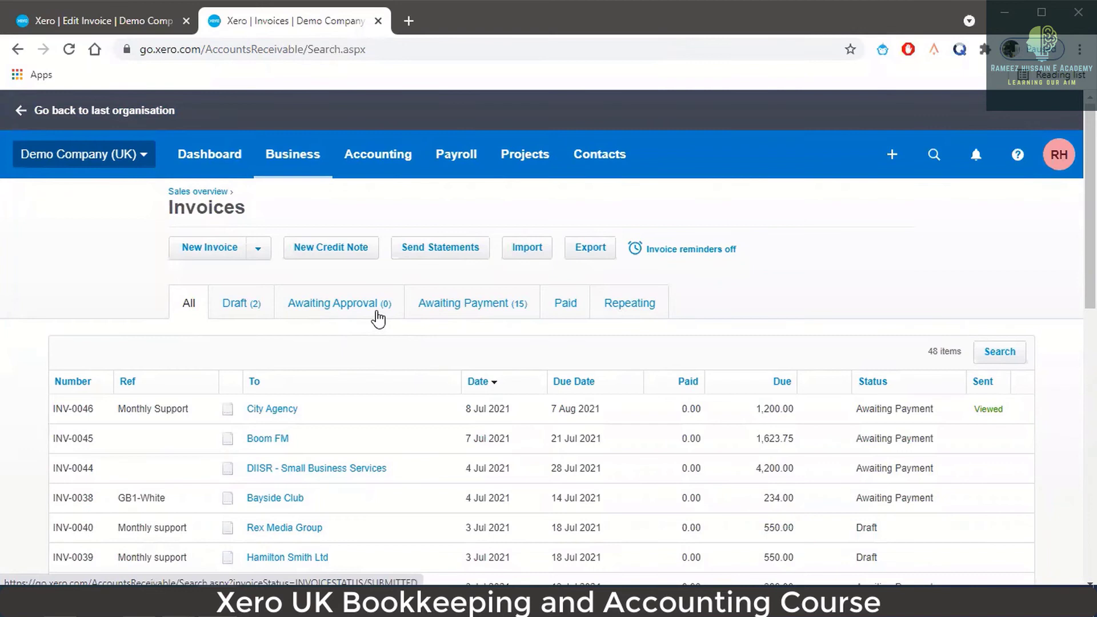
- Return to the Coco Cafe invoice, save it and submit it for approval
{"action": "left_click", "coordinate": [111, 21]}
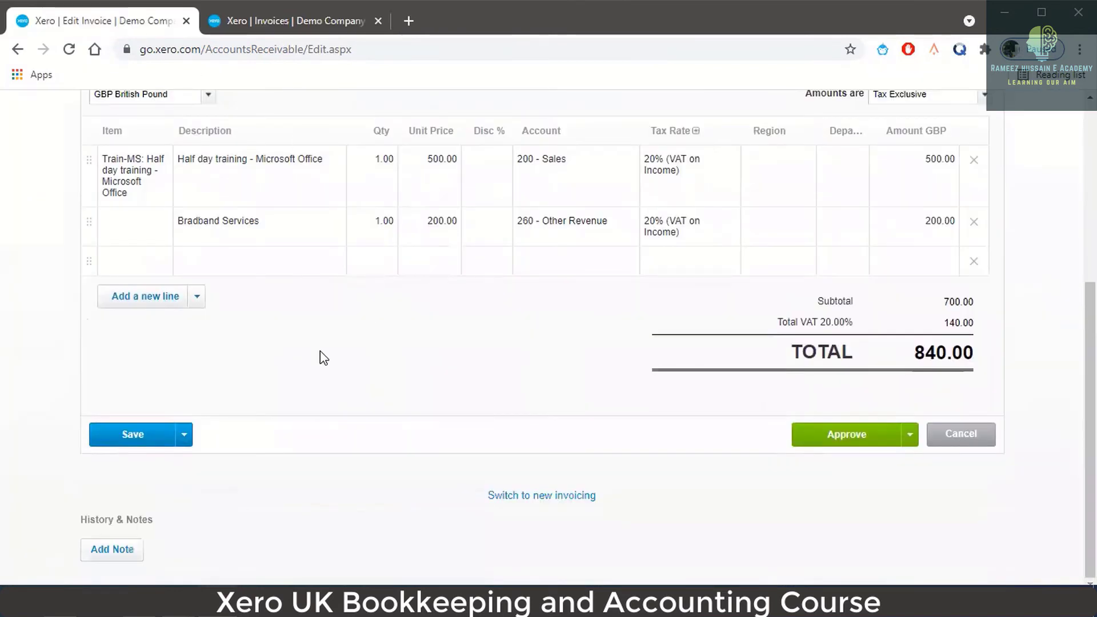
{"action": "left_click", "coordinate": [185, 435]}
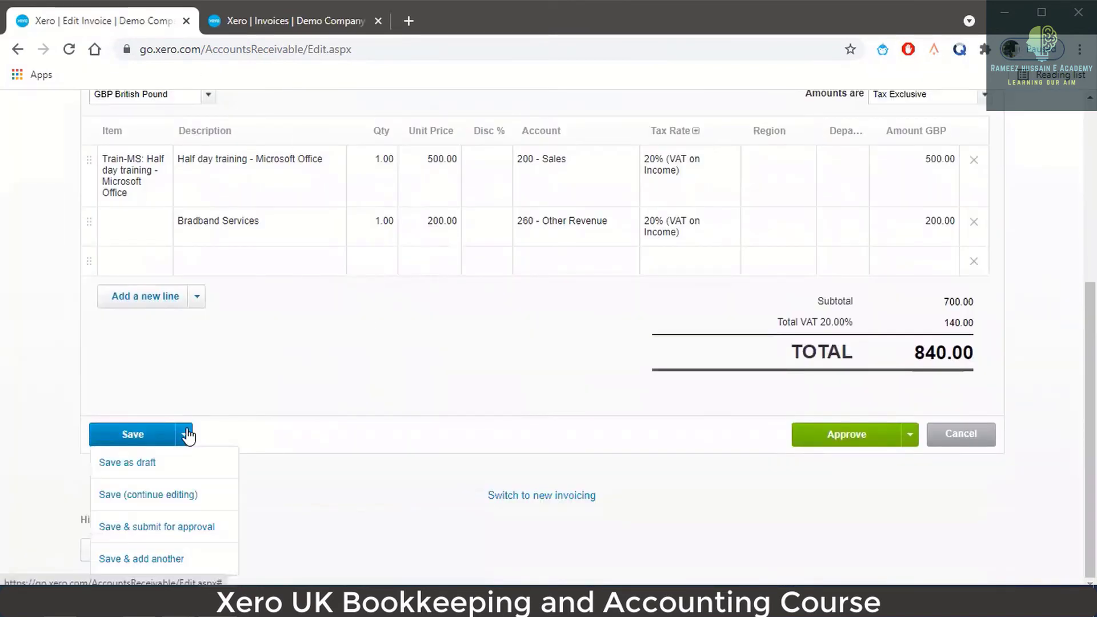
{"action": "left_click", "coordinate": [151, 529]}
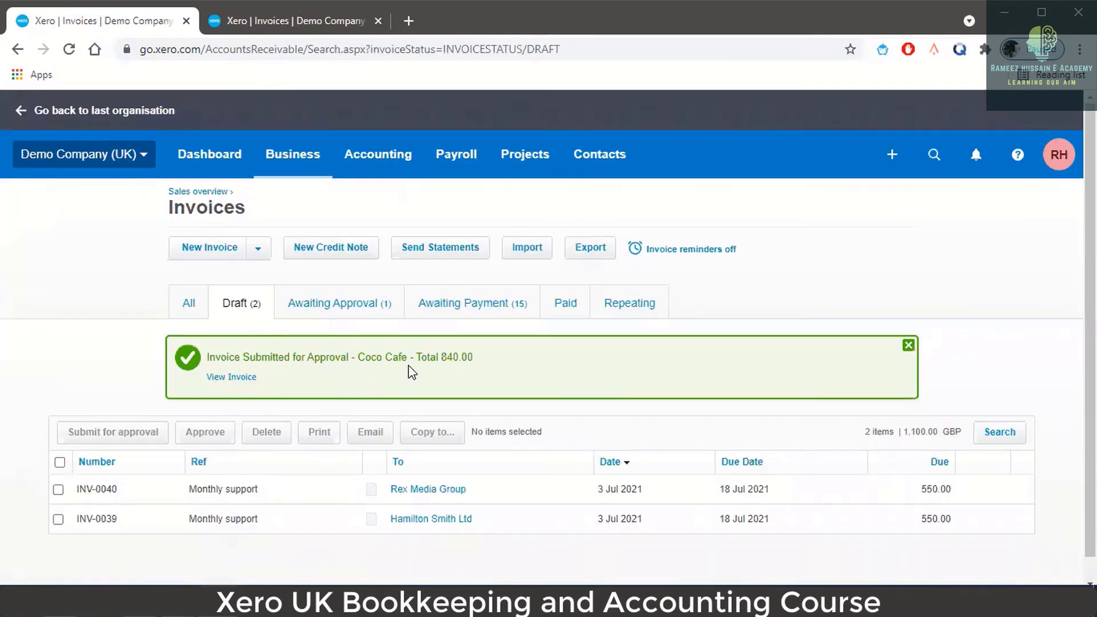
- Reload the invoices list in the other browser tab to check the submitted Coco Cafe invoice
{"action": "left_click", "coordinate": [274, 15]}
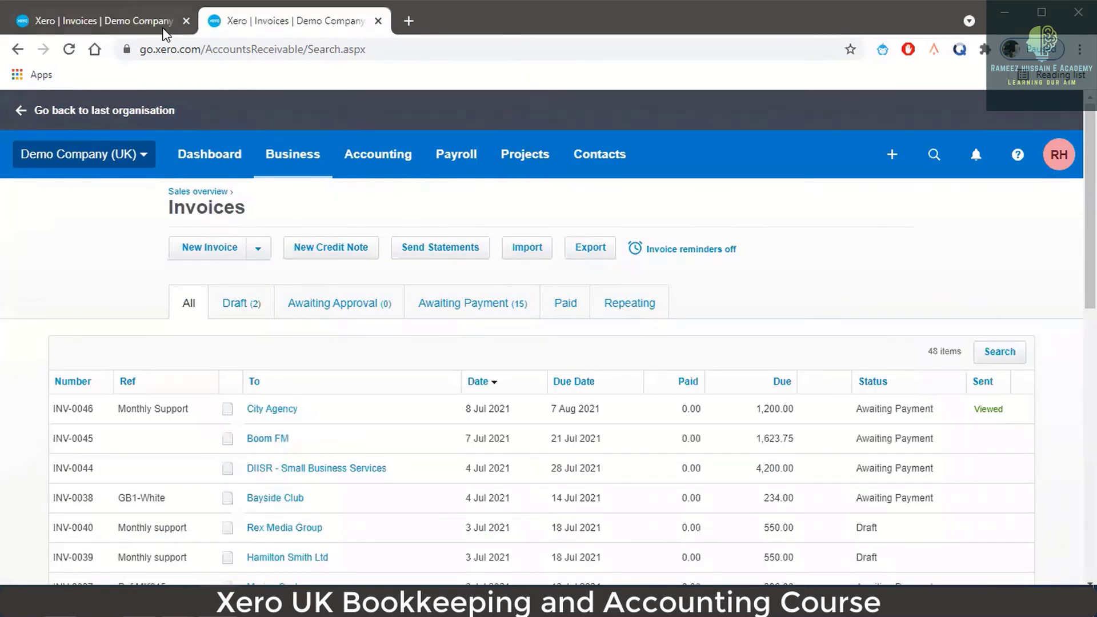
{"action": "left_click", "coordinate": [346, 50]}
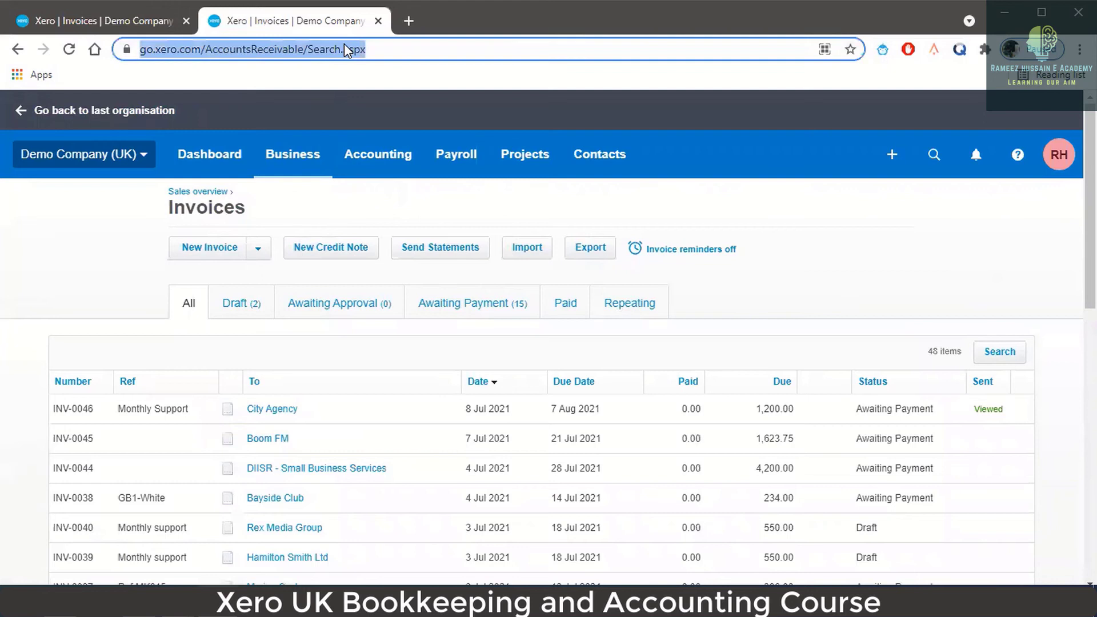
{"action": "key", "text": "Return"}
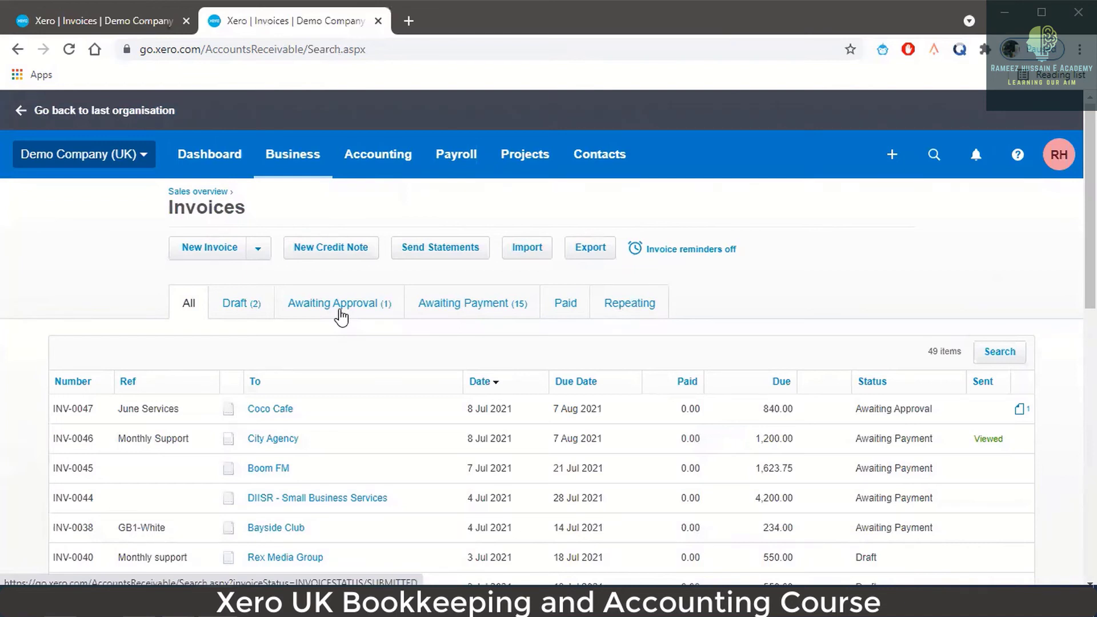
- Open the Coco Cafe invoice from the invoices awaiting approval and approve it
{"action": "left_click", "coordinate": [340, 304]}
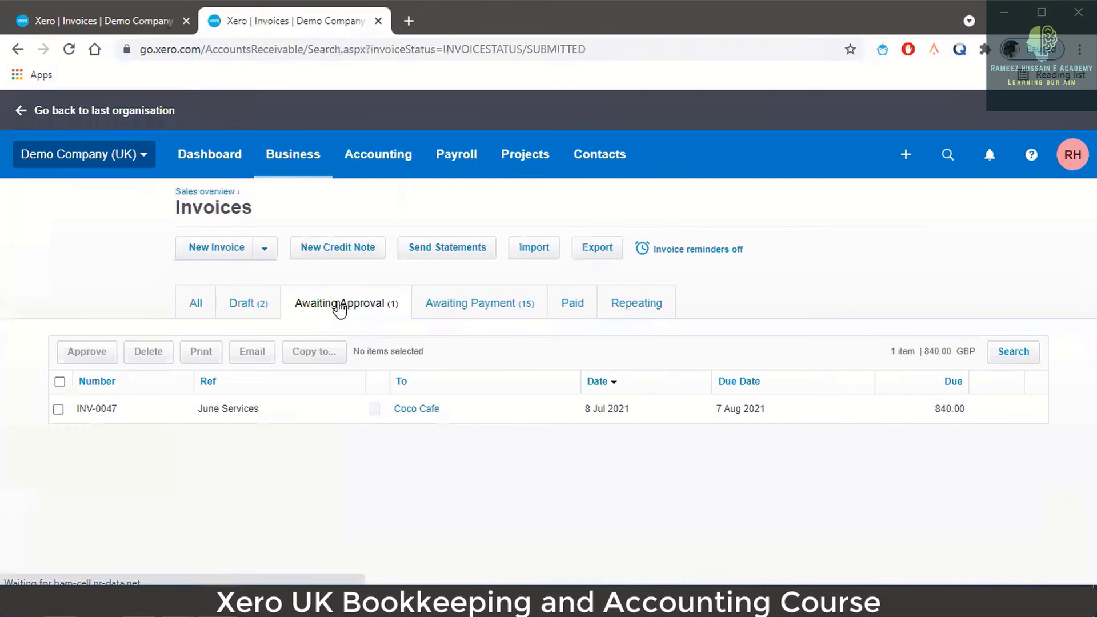
{"action": "left_click", "coordinate": [216, 412]}
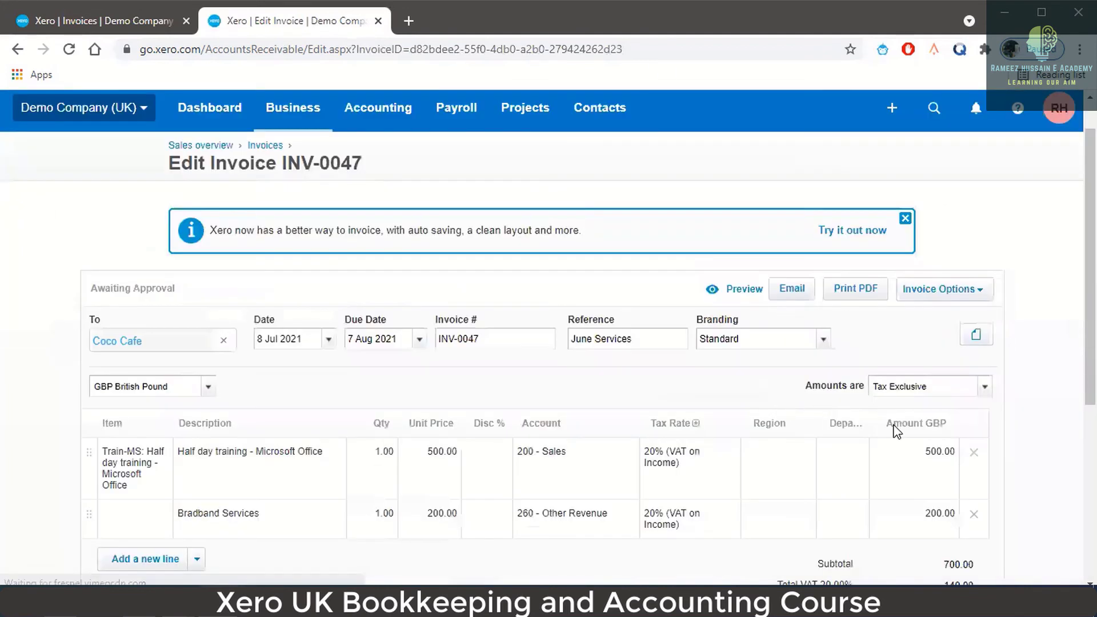
{"action": "scroll", "coordinate": [896, 432], "scroll_direction": "down", "scroll_amount": 4}
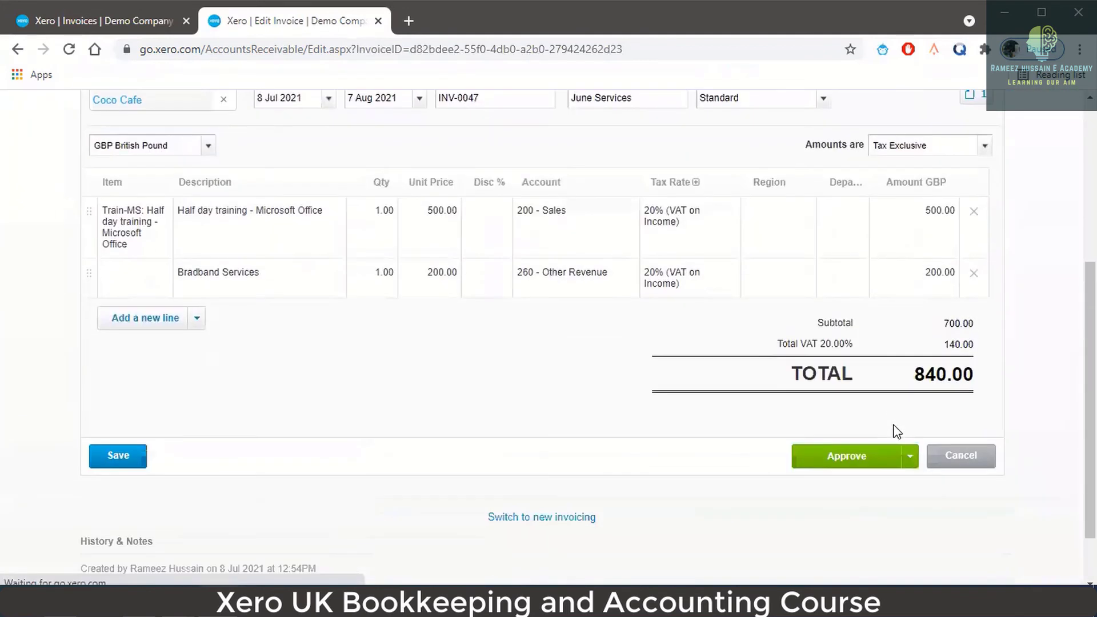
{"action": "left_click", "coordinate": [862, 460]}
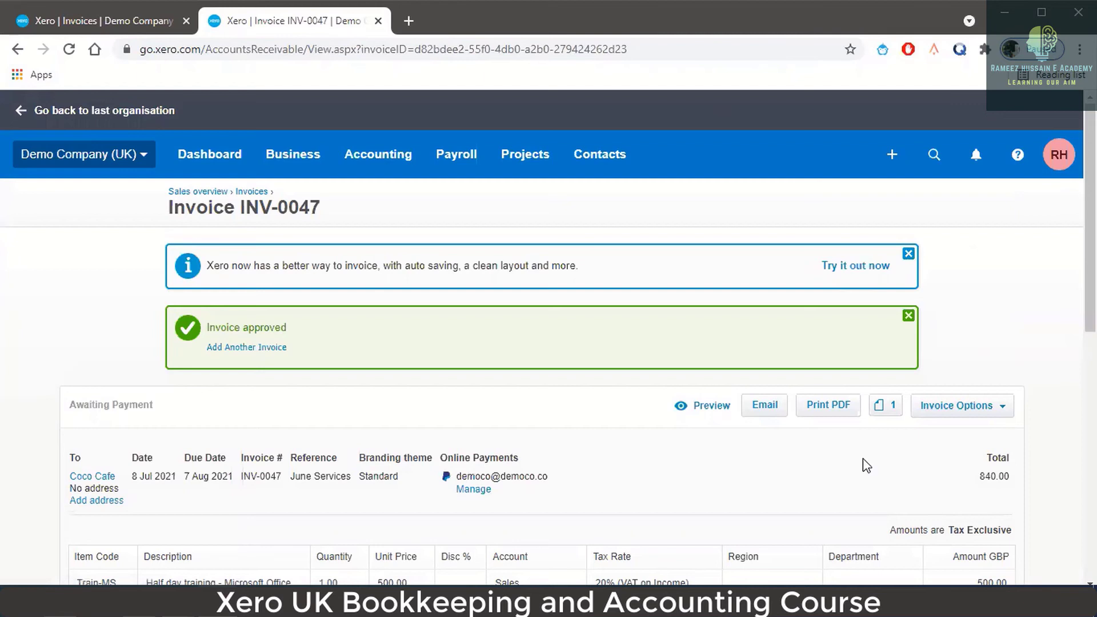
- Start emailing the approved Coco Cafe invoice and review the prepared message and its sending options
{"action": "left_click", "coordinate": [770, 413]}
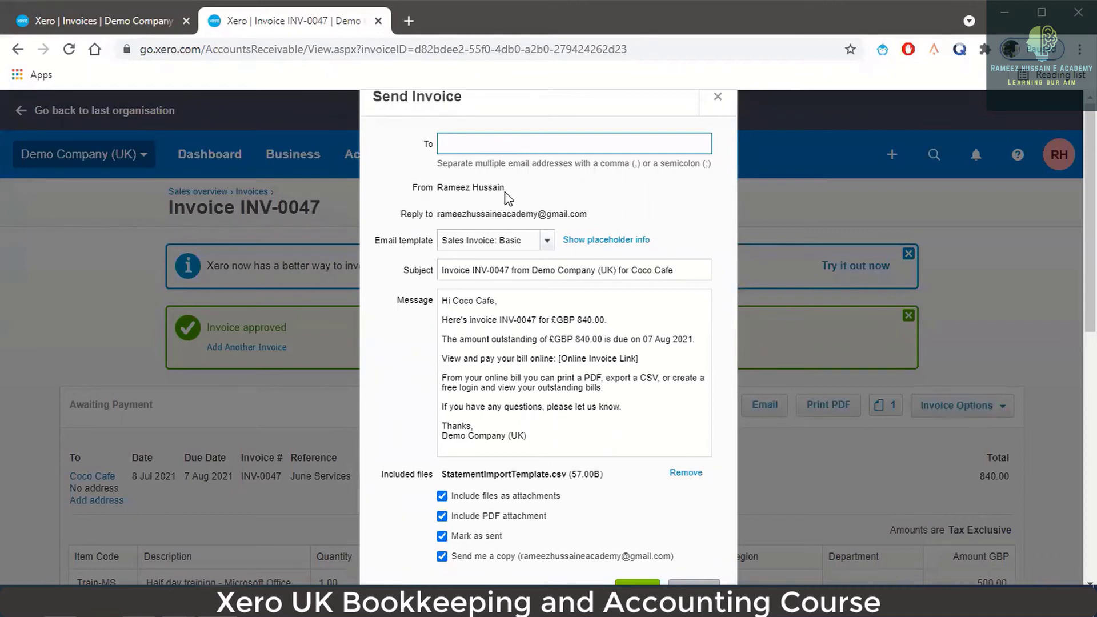
{"action": "scroll", "coordinate": [607, 223], "scroll_direction": "down", "scroll_amount": 2}
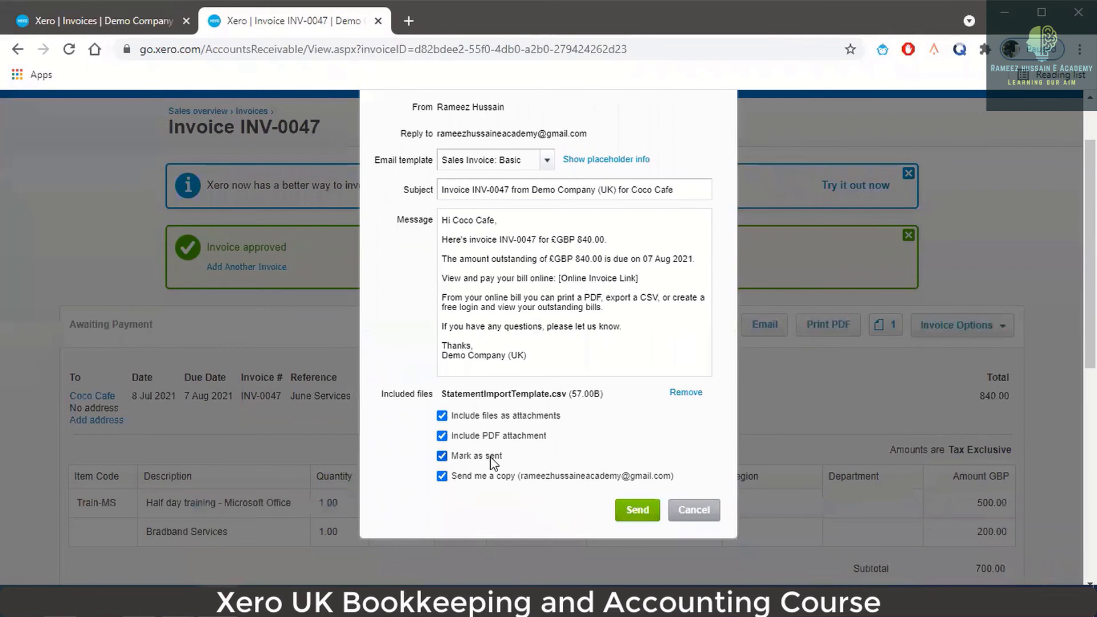
- Try clearing the email's attachment, mark-as-sent and send-me-a-copy options and select them all again
{"action": "left_click", "coordinate": [443, 436]}
{"action": "left_click", "coordinate": [442, 456]}
{"action": "left_click", "coordinate": [443, 477]}
{"action": "left_click", "coordinate": [443, 417]}
{"action": "left_click", "coordinate": [443, 437]}
{"action": "left_click", "coordinate": [443, 457]}
{"action": "left_click", "coordinate": [444, 481]}
{"action": "scroll", "coordinate": [580, 407], "scroll_direction": "up", "scroll_amount": 2}
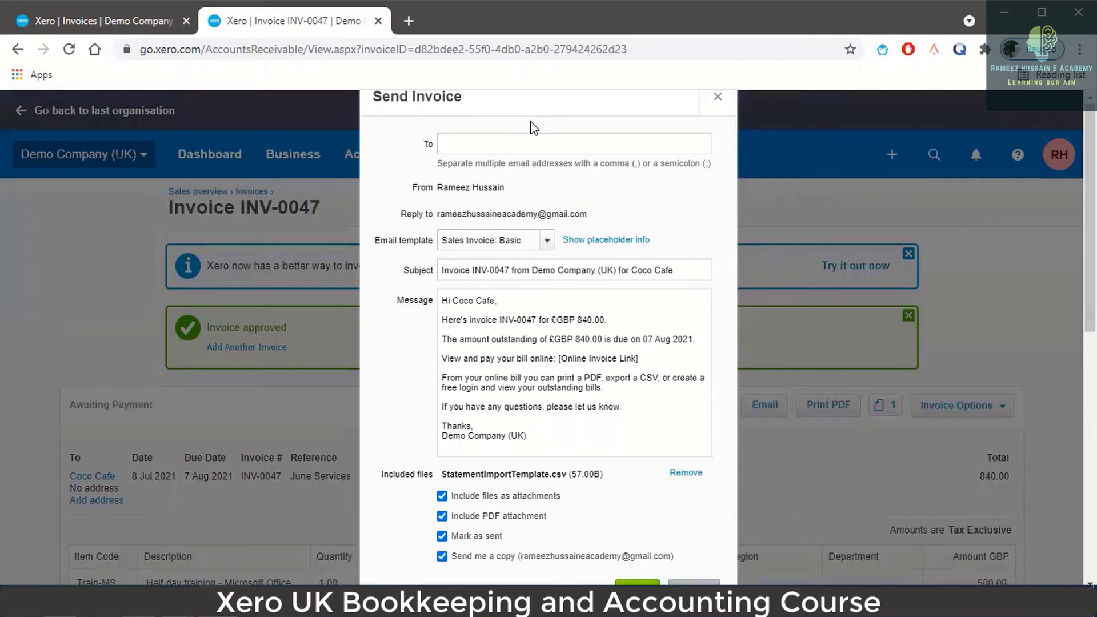
- Enter the recipient's email address, review the message and attachment options, and send the invoice
{"action": "left_click", "coordinate": [529, 142]}
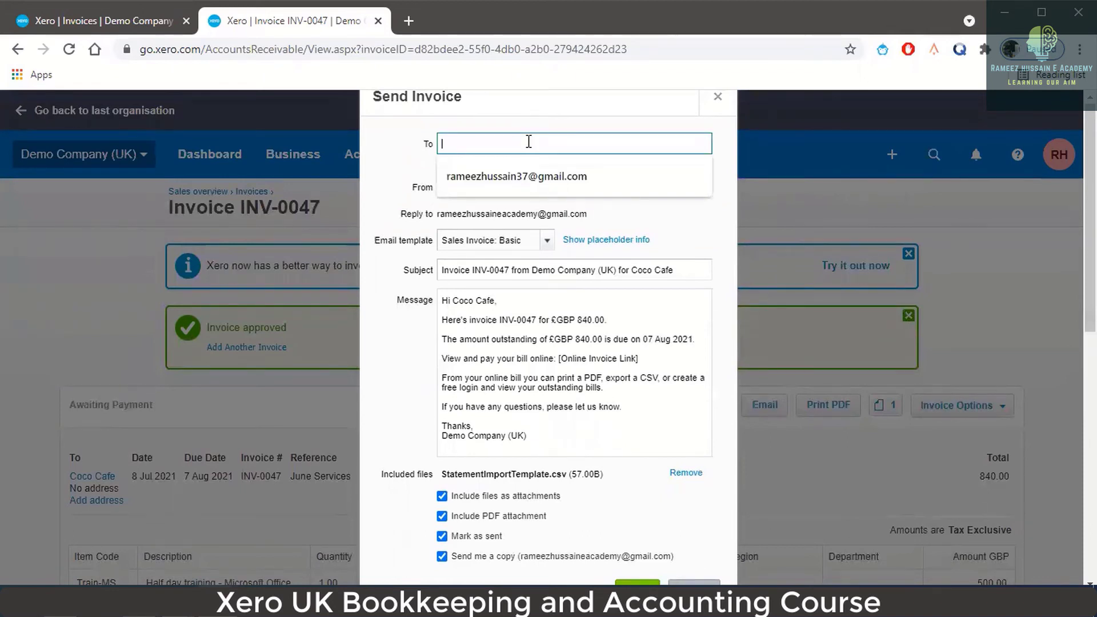
{"action": "left_click", "coordinate": [540, 173]}
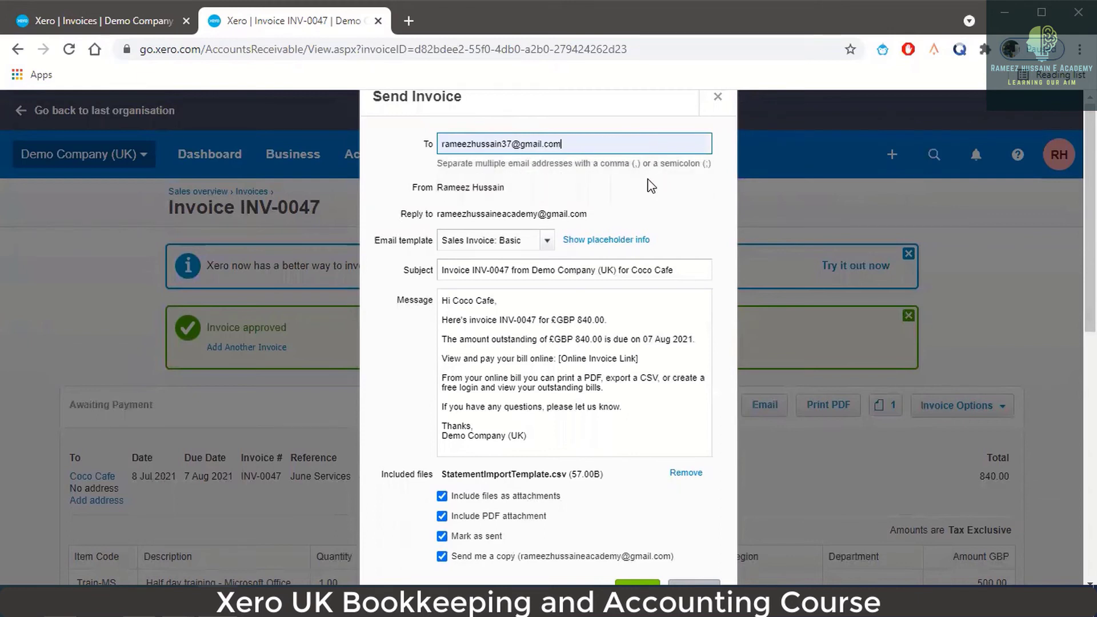
{"action": "scroll", "coordinate": [627, 311], "scroll_direction": "down", "scroll_amount": 1}
{"action": "scroll", "coordinate": [627, 312], "scroll_direction": "down", "scroll_amount": 1}
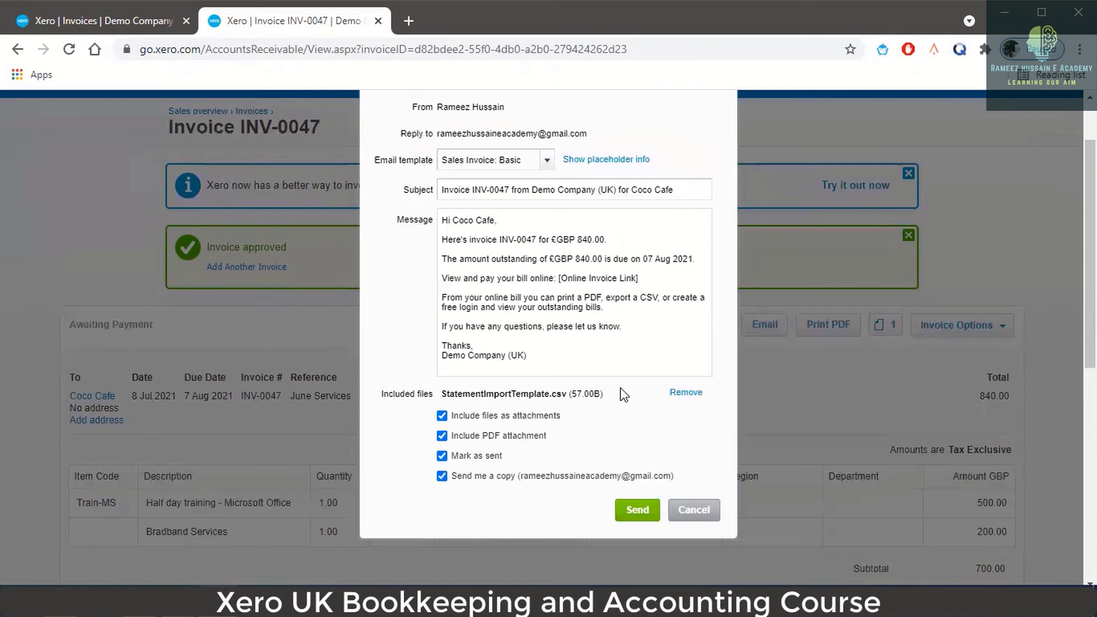
{"action": "scroll", "coordinate": [617, 283], "scroll_direction": "up", "scroll_amount": 2}
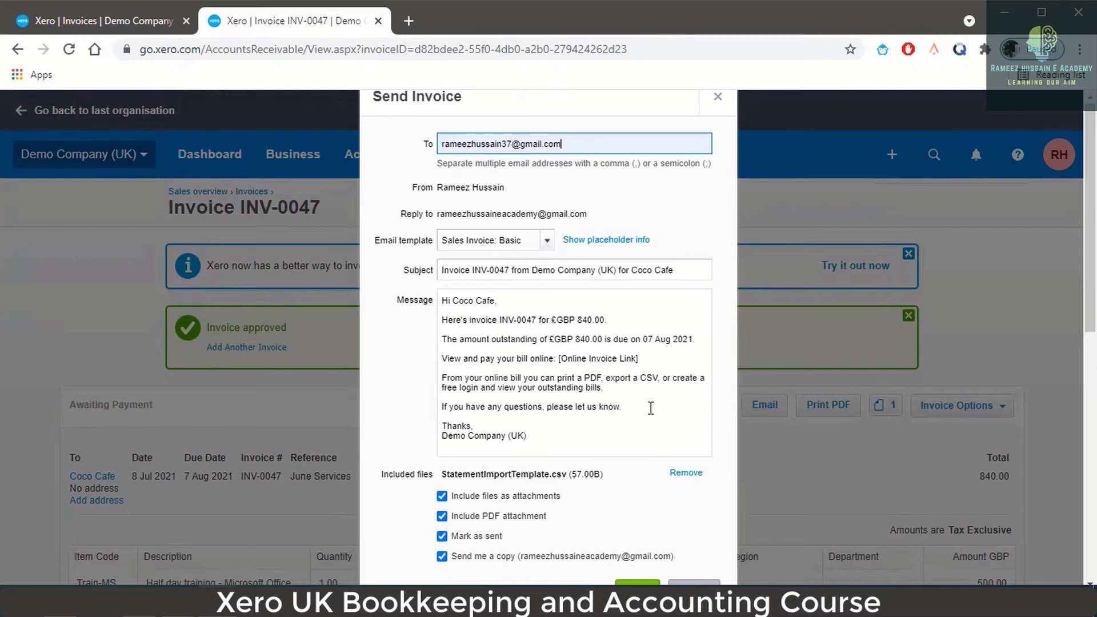
{"action": "scroll", "coordinate": [640, 412], "scroll_direction": "down", "scroll_amount": 1}
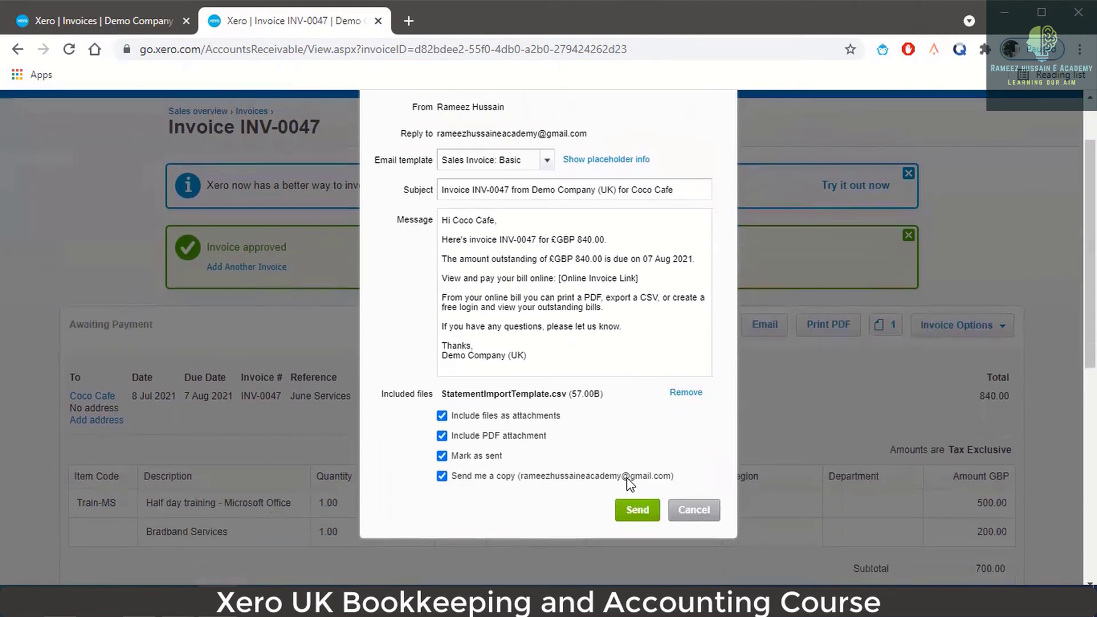
{"action": "left_click", "coordinate": [633, 510]}
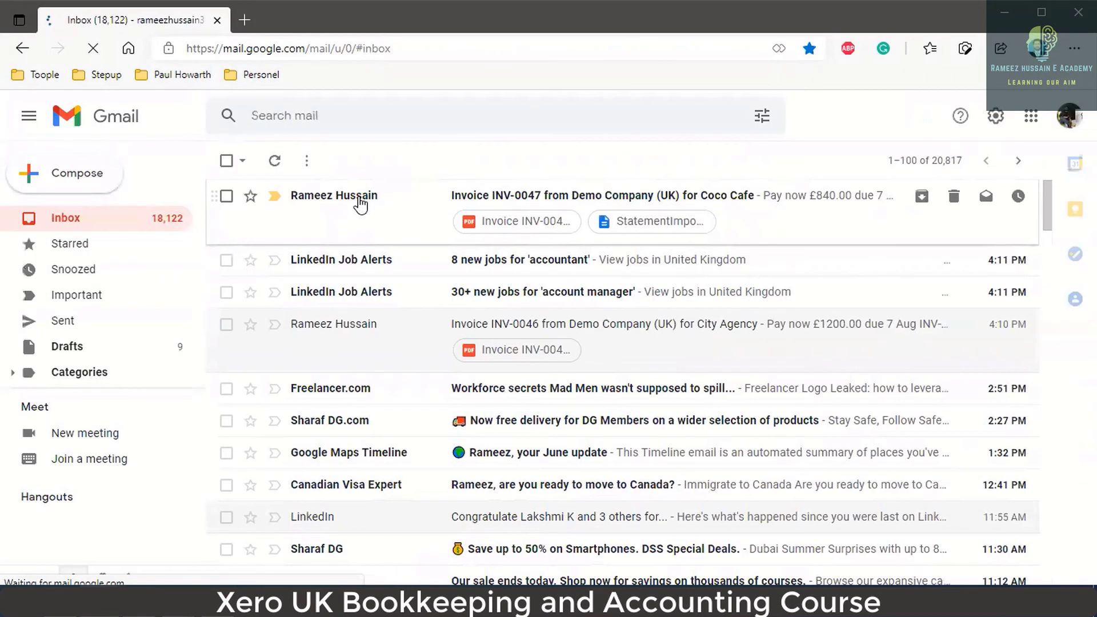
- Switch to the Gmail inbox, open the received Coco Cafe invoice email and examine its message and attachments
{"action": "left_click", "coordinate": [392, 203]}
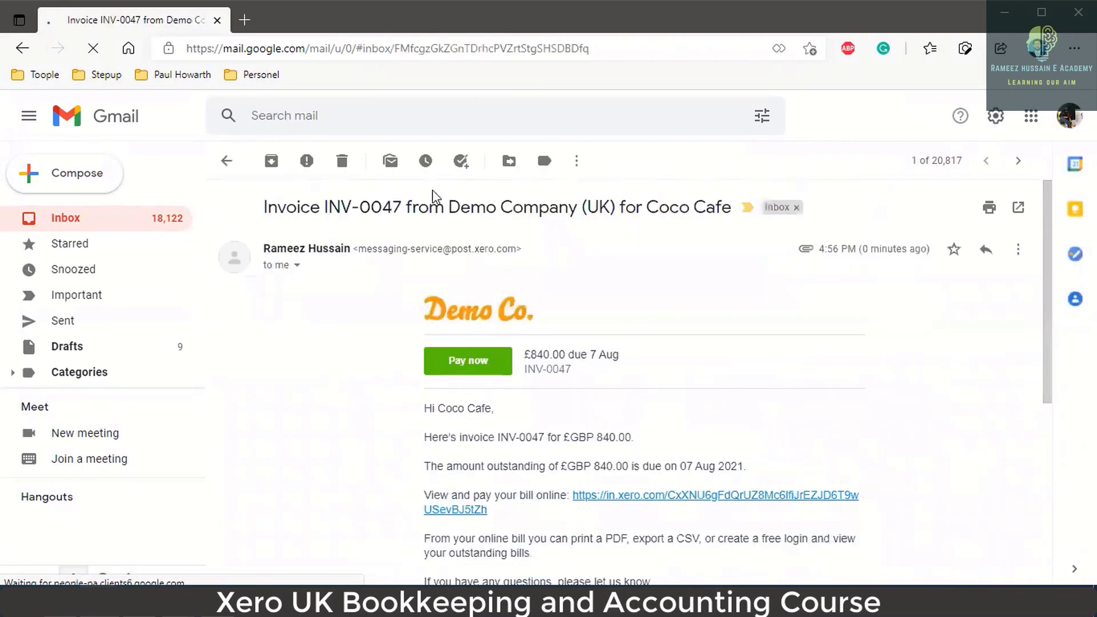
{"action": "scroll", "coordinate": [719, 356], "scroll_direction": "down", "scroll_amount": 6}
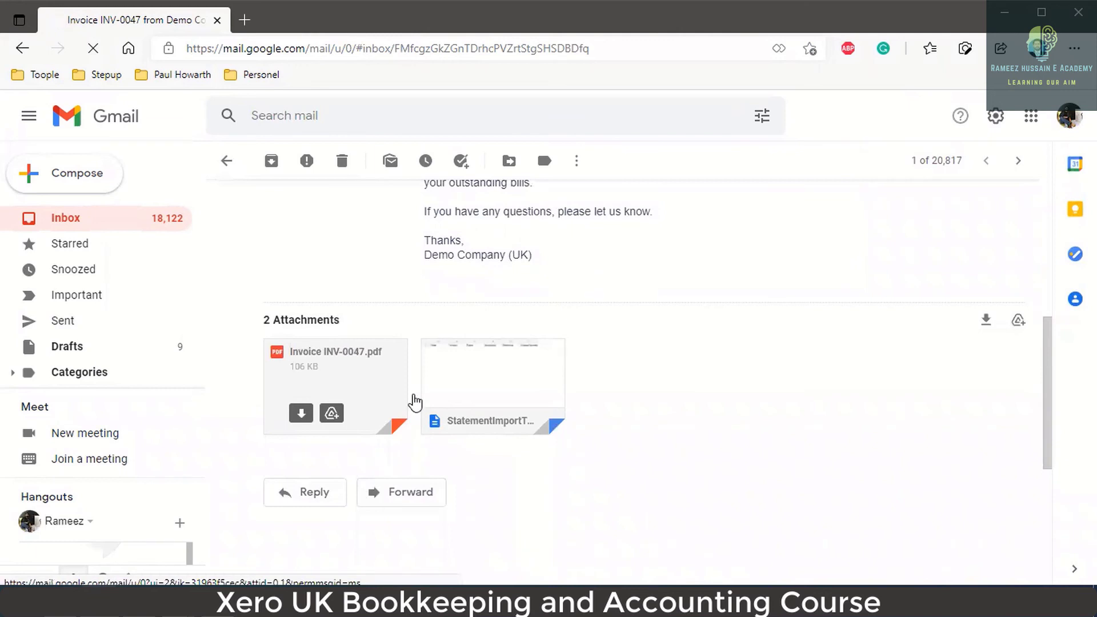
{"action": "mouse_move", "coordinate": [522, 399]}
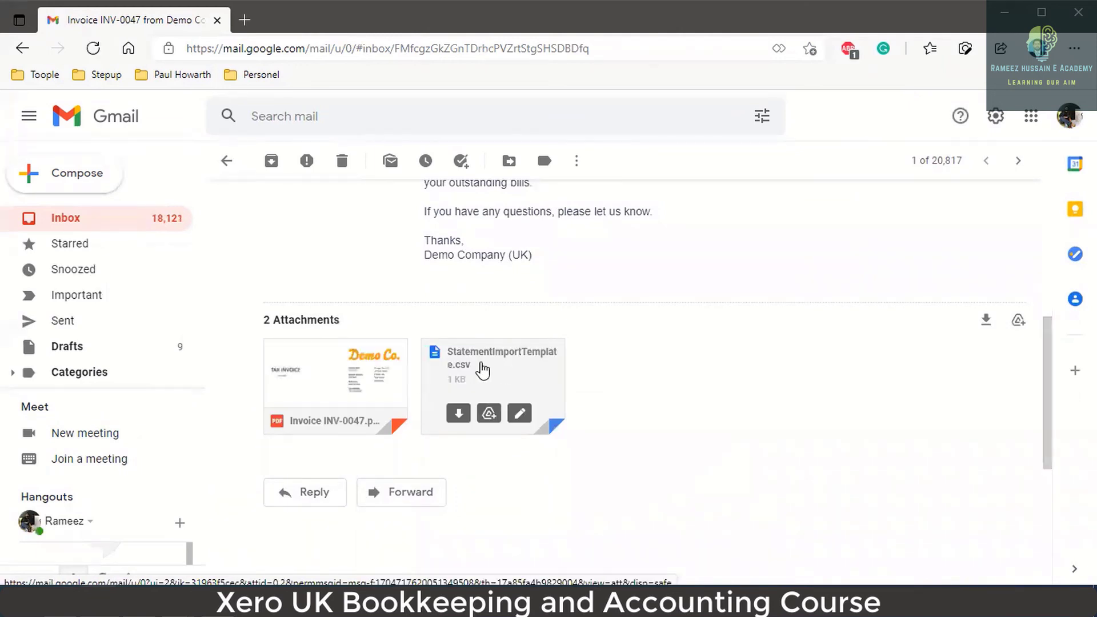
{"action": "scroll", "coordinate": [681, 372], "scroll_direction": "up", "scroll_amount": 5}
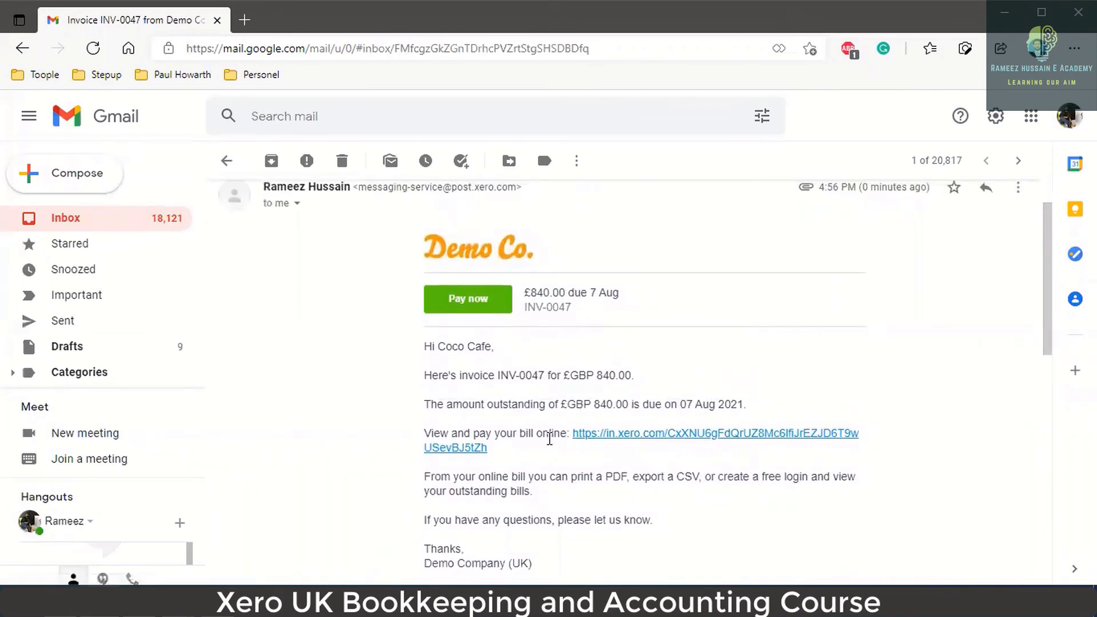
- Open the online bill from the email's link and examine the invoice details, line items and attached document
{"action": "left_click", "coordinate": [665, 444]}
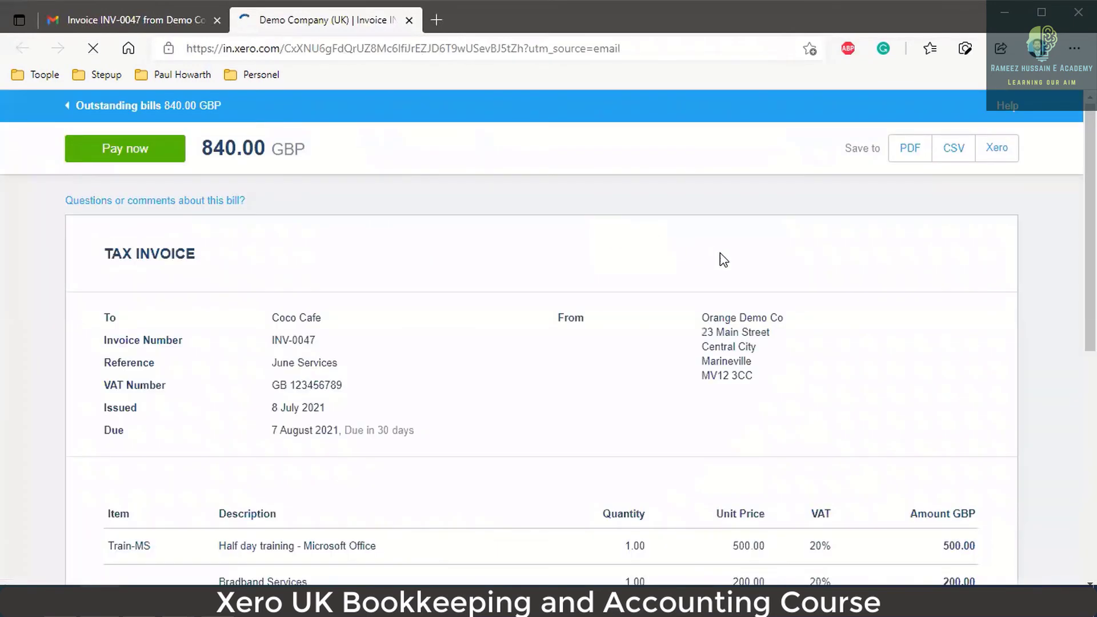
{"action": "scroll", "coordinate": [669, 308], "scroll_direction": "down", "scroll_amount": 6}
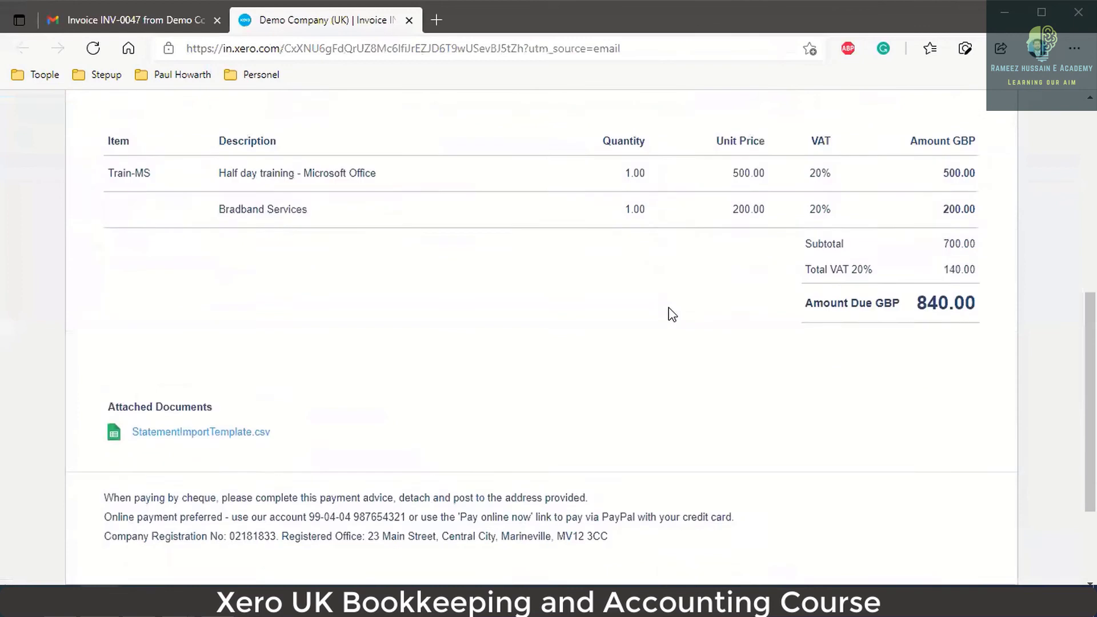
{"action": "scroll", "coordinate": [669, 309], "scroll_direction": "down", "scroll_amount": 3}
{"action": "scroll", "coordinate": [669, 309], "scroll_direction": "up", "scroll_amount": 7}
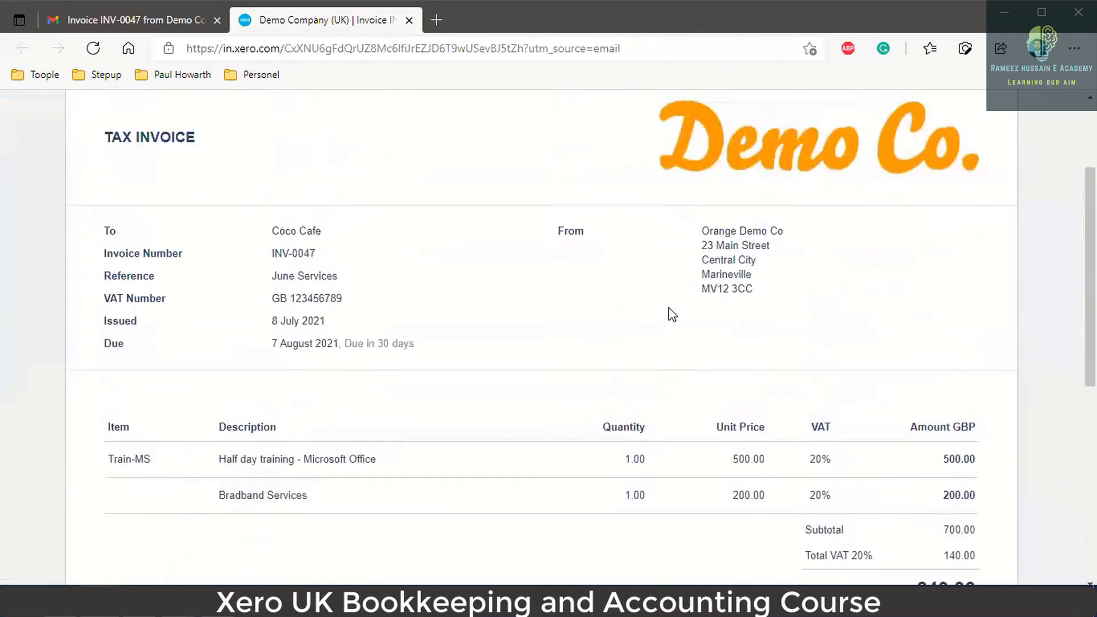
{"action": "scroll", "coordinate": [669, 308], "scroll_direction": "up", "scroll_amount": 2}
{"action": "scroll", "coordinate": [668, 309], "scroll_direction": "down", "scroll_amount": 8}
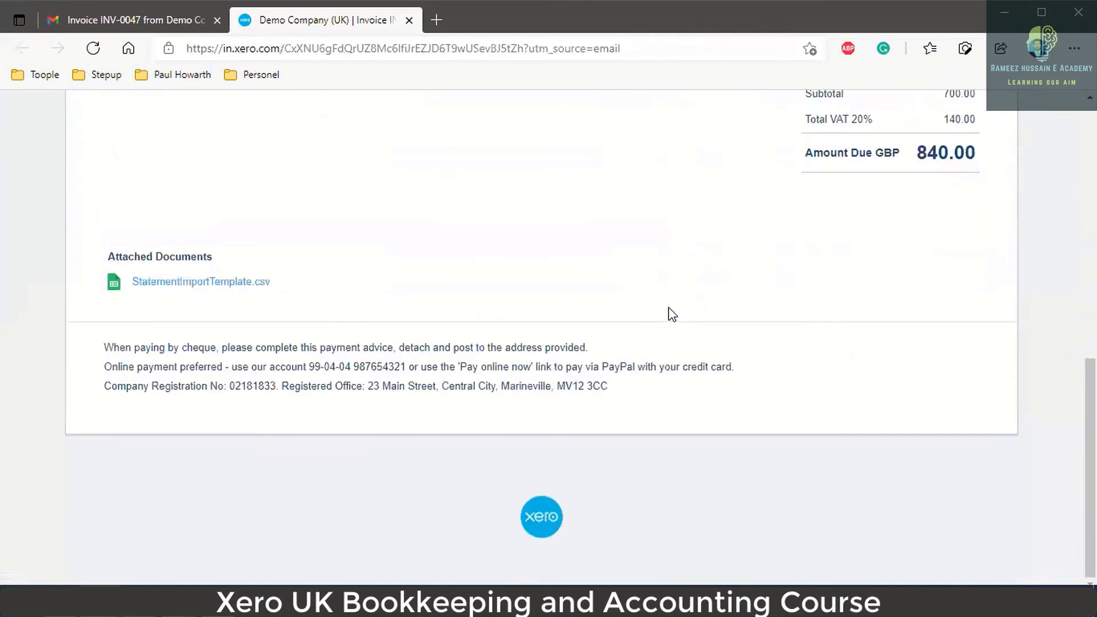
- Try to pay the Coco Cafe bill through PayPal from the online invoice, comparing it with the invoice email
{"action": "scroll", "coordinate": [669, 309], "scroll_direction": "up", "scroll_amount": 8}
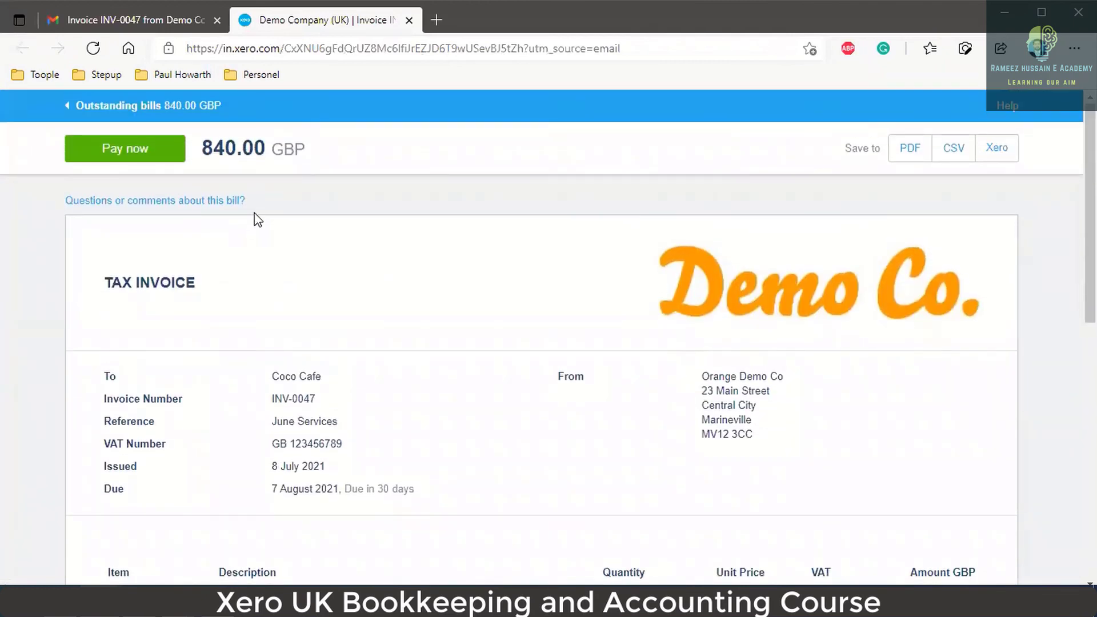
{"action": "left_click", "coordinate": [140, 160]}
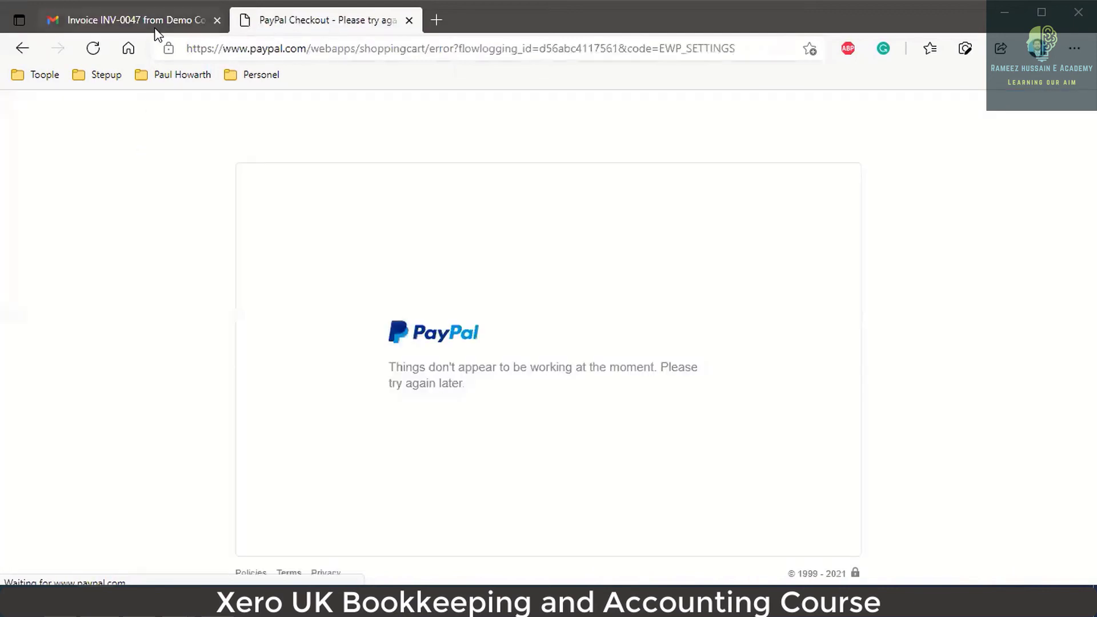
{"action": "left_click", "coordinate": [154, 25]}
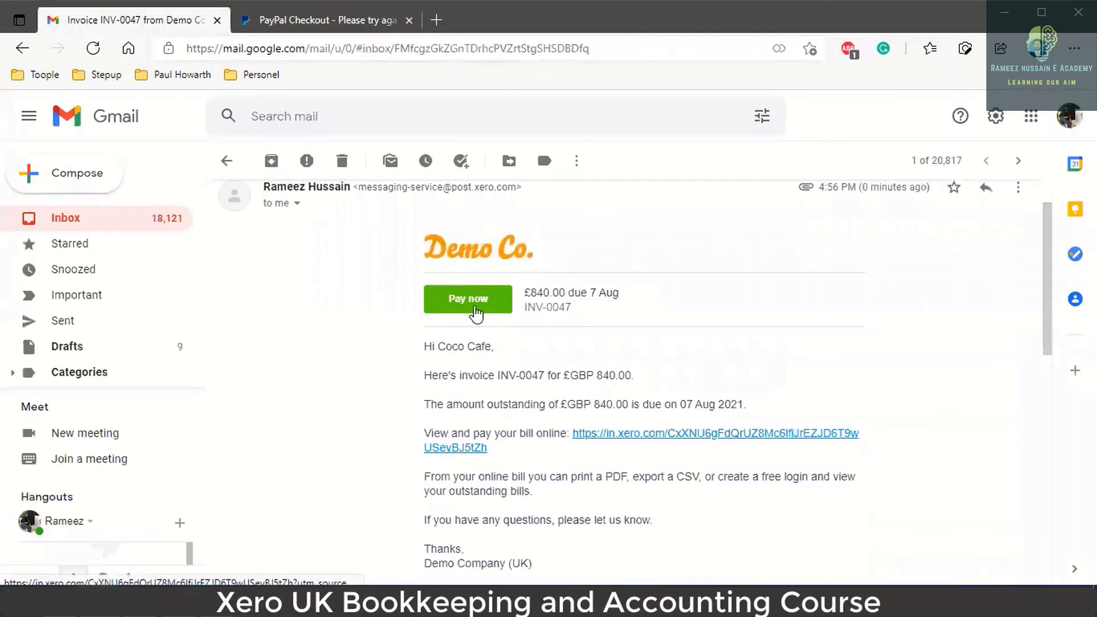
{"action": "left_click", "coordinate": [324, 20]}
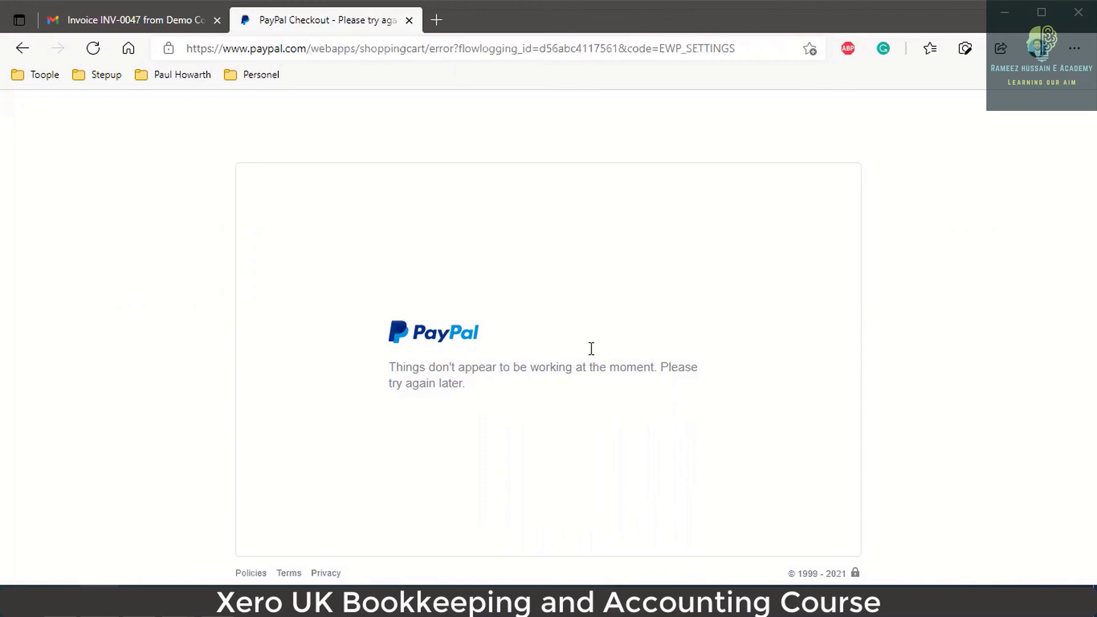
- Return to the invoice email in Gmail, open the online bill from its payment link and try to start the payment again
{"action": "left_click", "coordinate": [144, 27]}
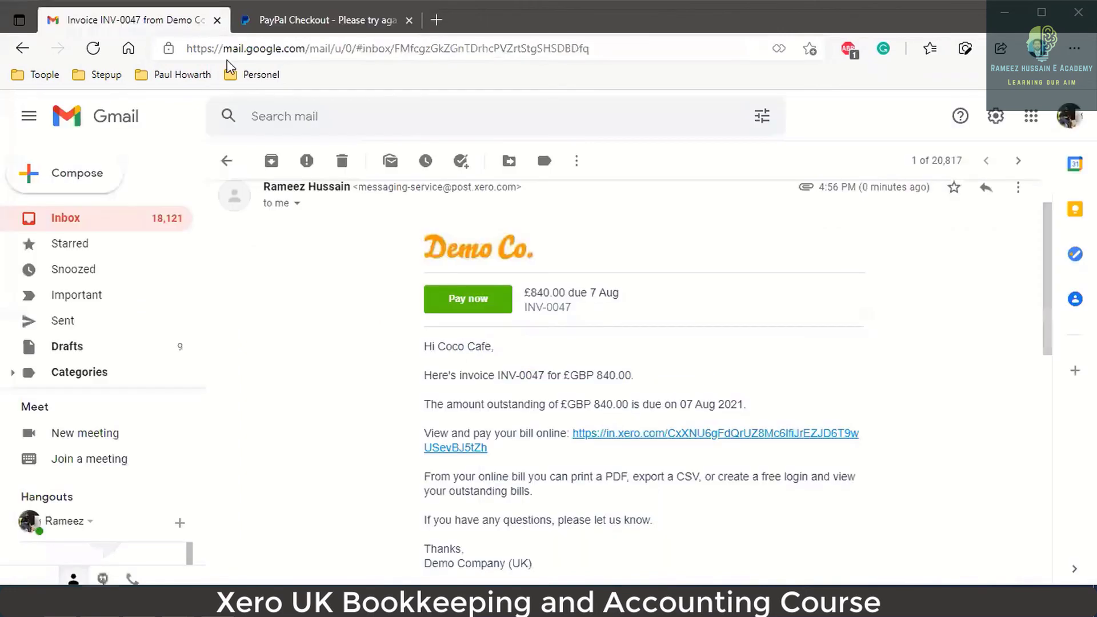
{"action": "left_click", "coordinate": [449, 298]}
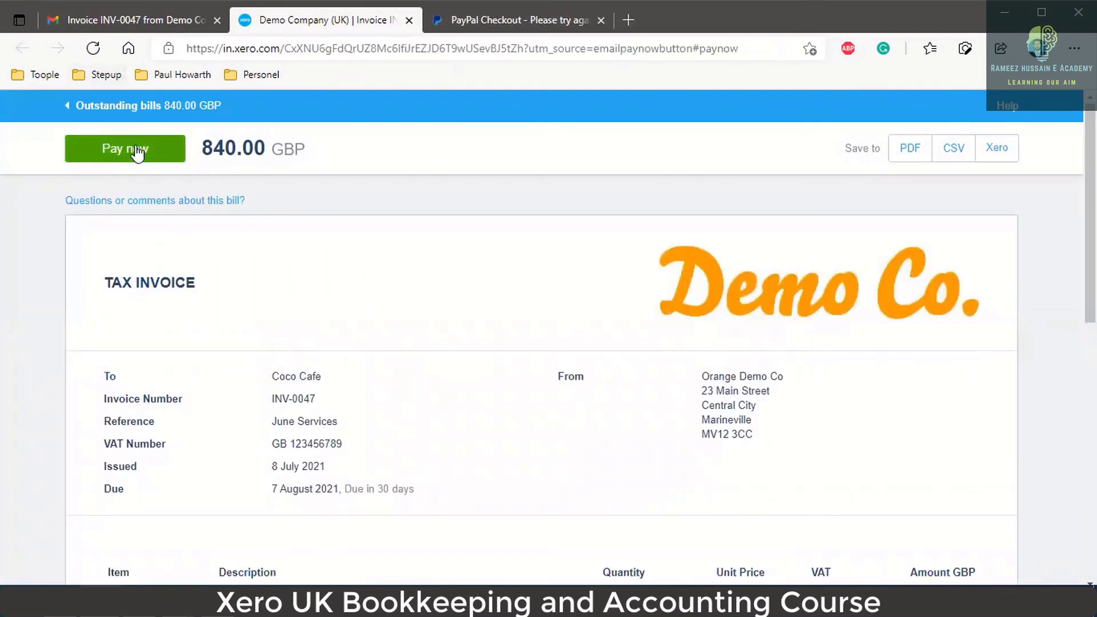
{"action": "left_click", "coordinate": [153, 20]}
{"action": "left_click", "coordinate": [467, 301]}
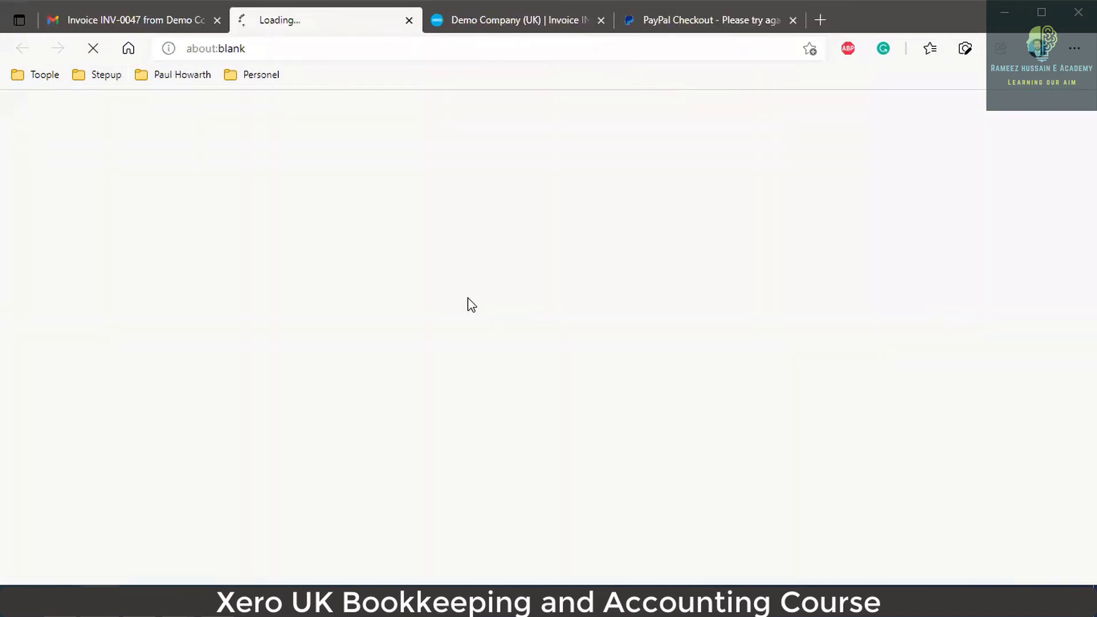
{"action": "left_click", "coordinate": [138, 151]}
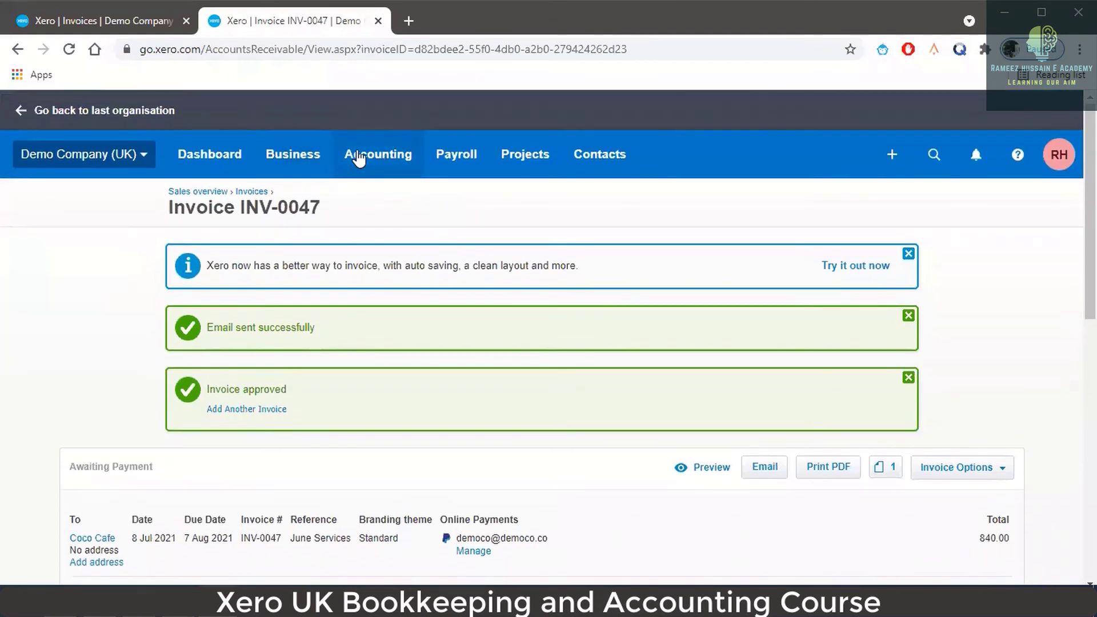
- Switch back to Xero, open the list of all sales invoices and examine the sent and viewed status of each invoice
{"action": "left_click", "coordinate": [319, 159]}
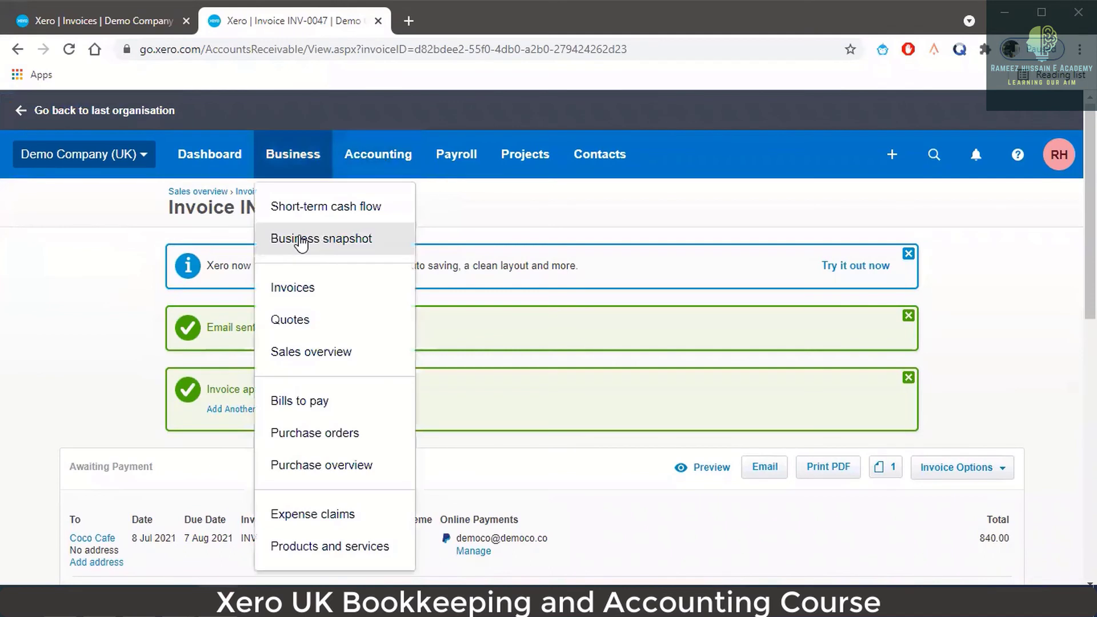
{"action": "left_click", "coordinate": [296, 287]}
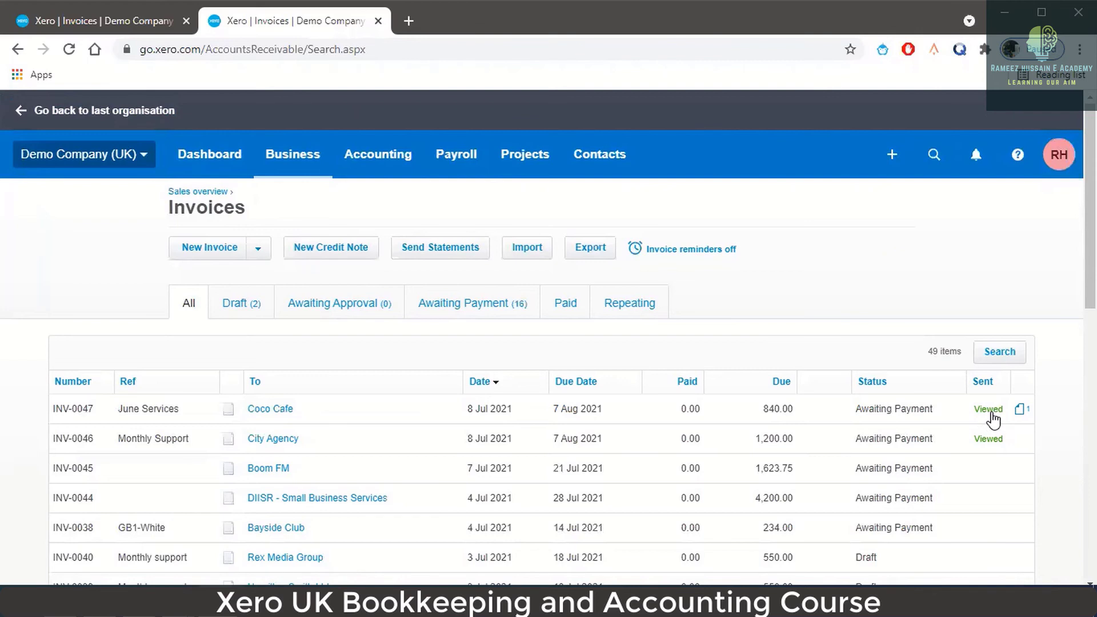
{"action": "scroll", "coordinate": [1002, 430], "scroll_direction": "down", "scroll_amount": 1}
{"action": "scroll", "coordinate": [1002, 430], "scroll_direction": "down", "scroll_amount": 5}
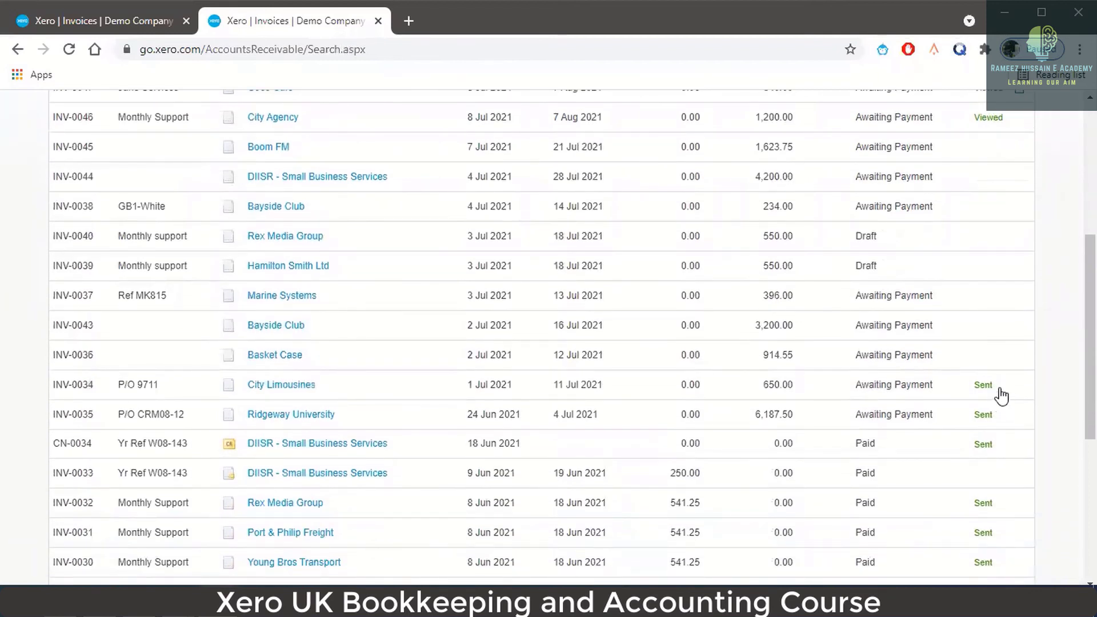
{"action": "scroll", "coordinate": [1000, 397], "scroll_direction": "down", "scroll_amount": 1}
{"action": "scroll", "coordinate": [1001, 391], "scroll_direction": "down", "scroll_amount": 1}
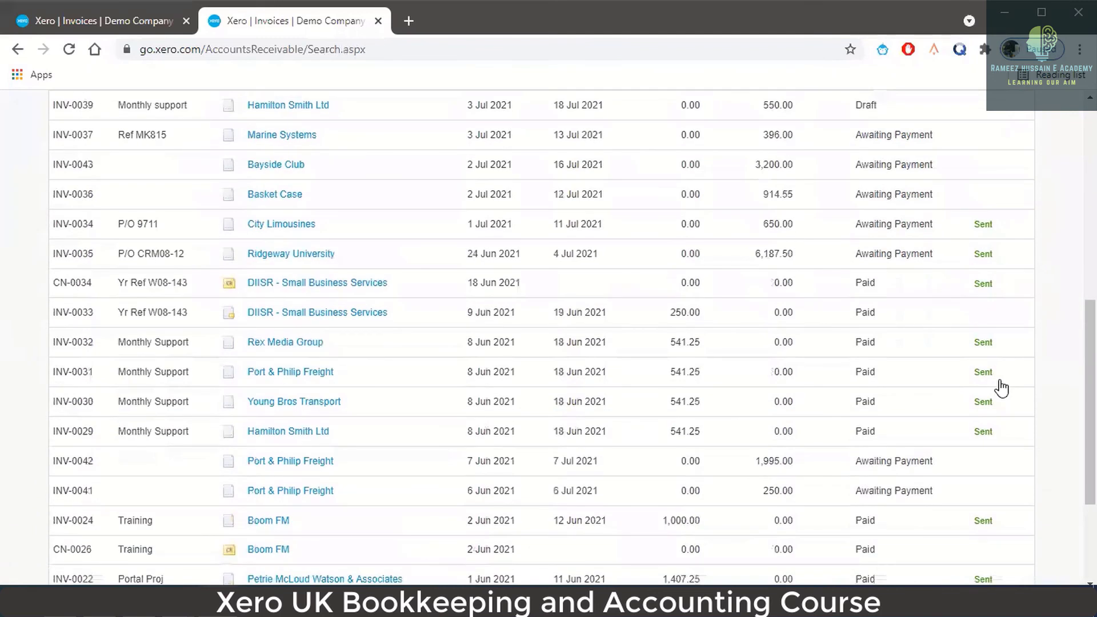
{"action": "scroll", "coordinate": [980, 350], "scroll_direction": "up", "scroll_amount": 3}
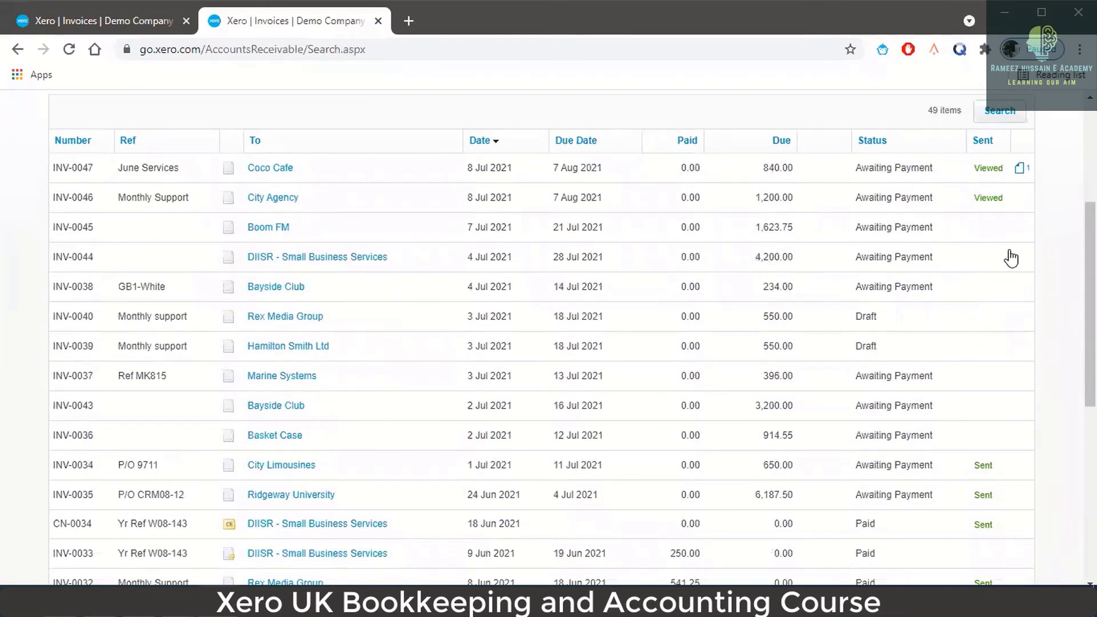
{"action": "scroll", "coordinate": [1007, 255], "scroll_direction": "up", "scroll_amount": 1}
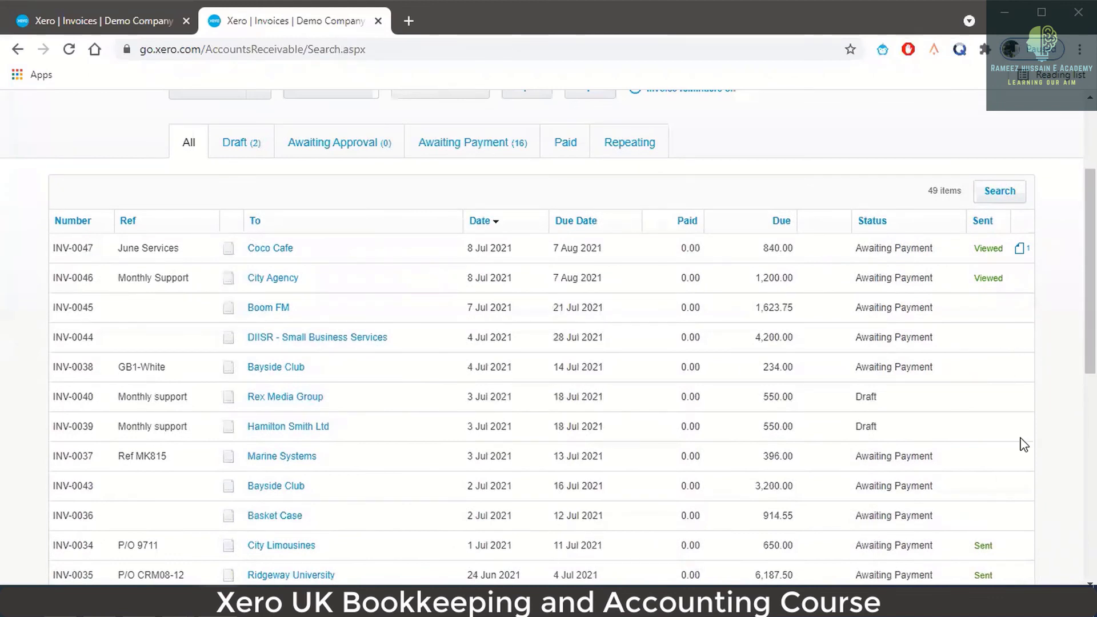
{"action": "scroll", "coordinate": [1027, 448], "scroll_direction": "up", "scroll_amount": 1}
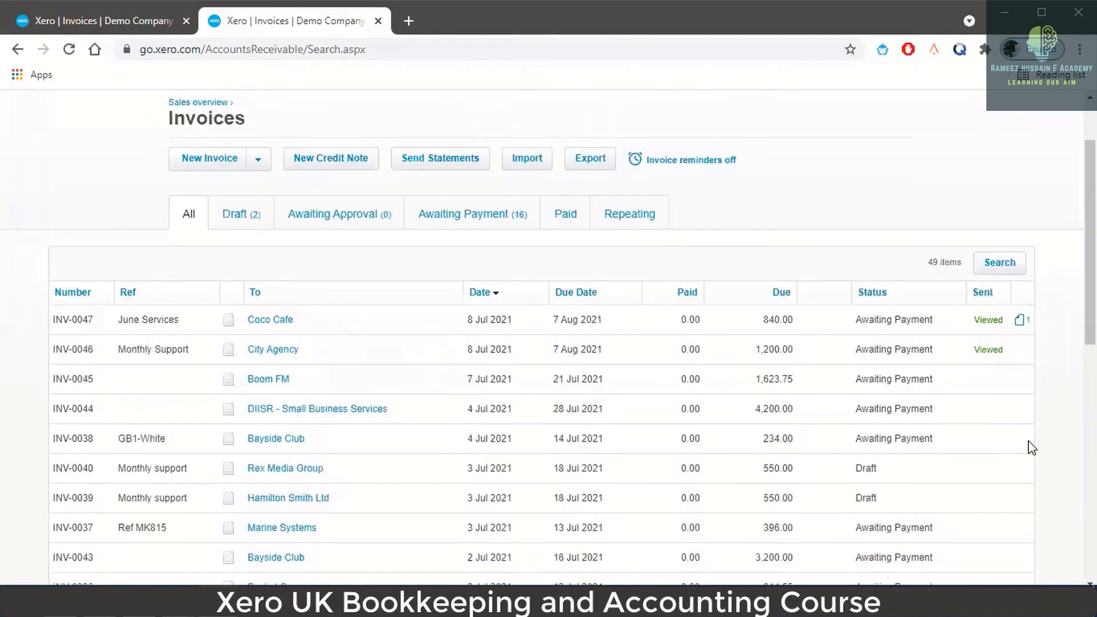